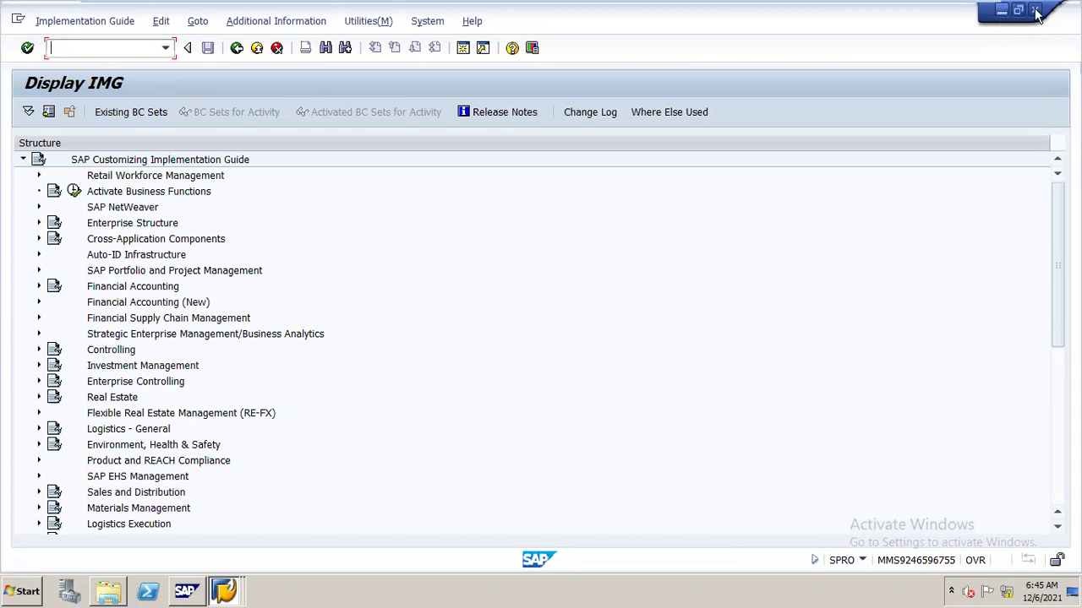
- Minimize the SAP windows, then create a new Microsoft Office Excel worksheet on the desktop and open it
{"action": "left_click", "coordinate": [1003, 15]}
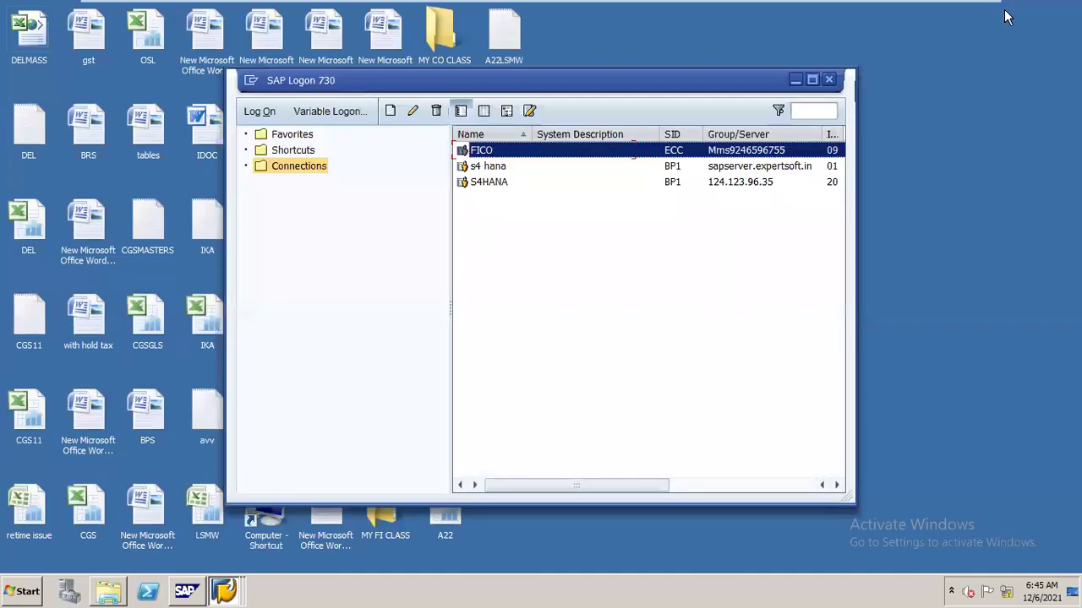
{"action": "left_click", "coordinate": [794, 81]}
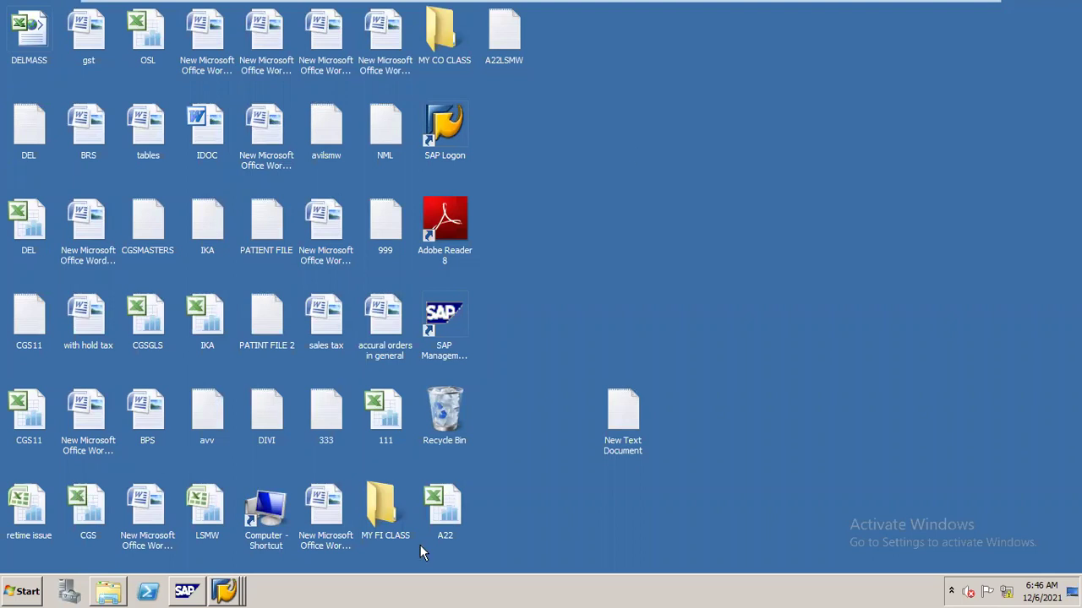
{"action": "right_click", "coordinate": [625, 305]}
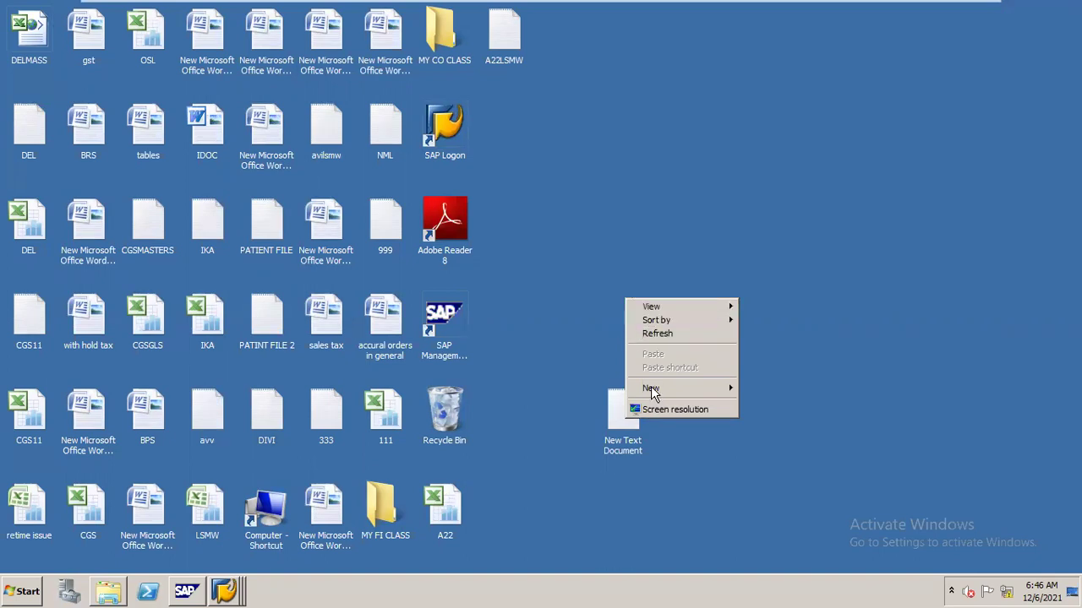
{"action": "mouse_move", "coordinate": [652, 391]}
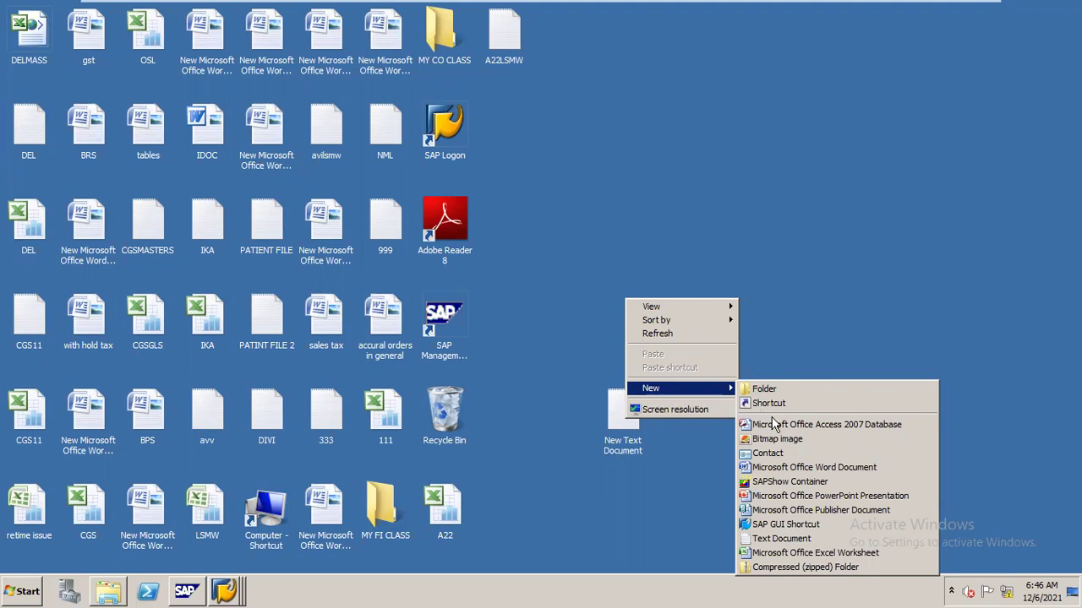
{"action": "left_click", "coordinate": [784, 554]}
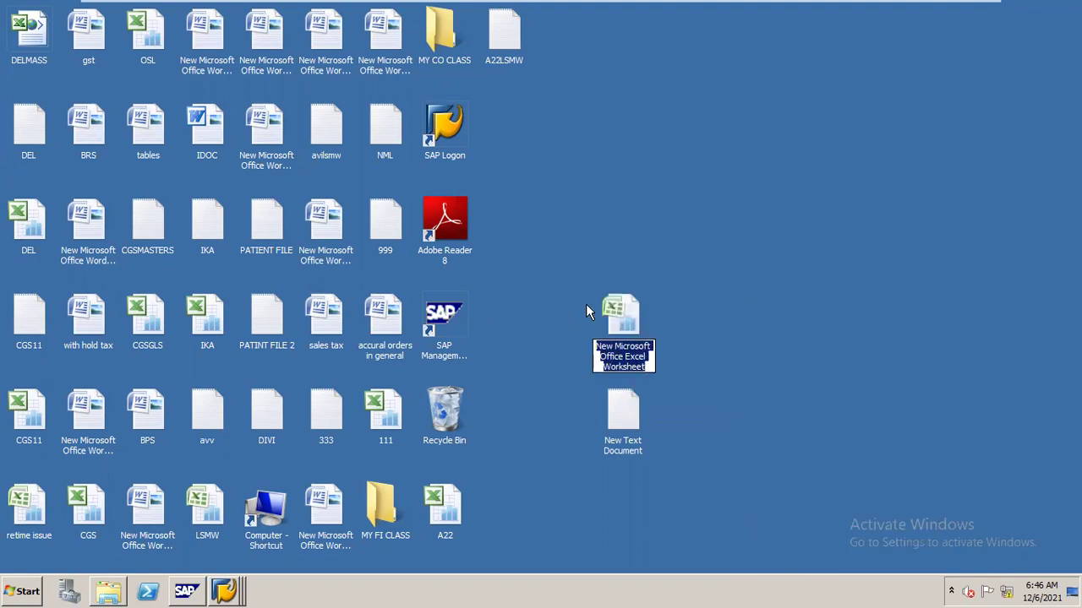
{"action": "left_click", "coordinate": [614, 316]}
{"action": "double_click", "coordinate": [614, 316]}
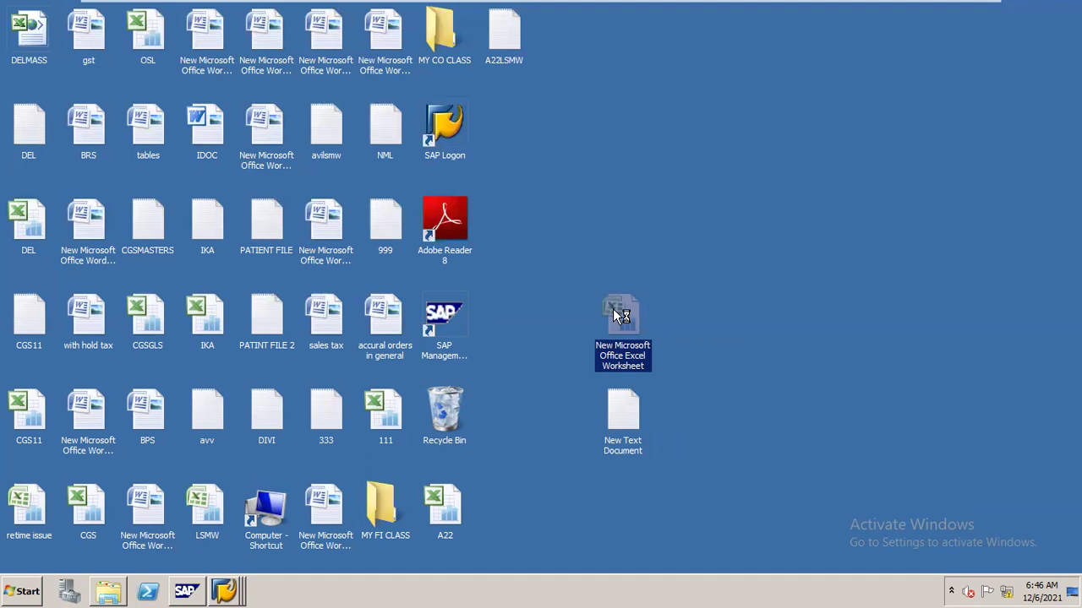
{"action": "mouse_move", "coordinate": [895, 3]}
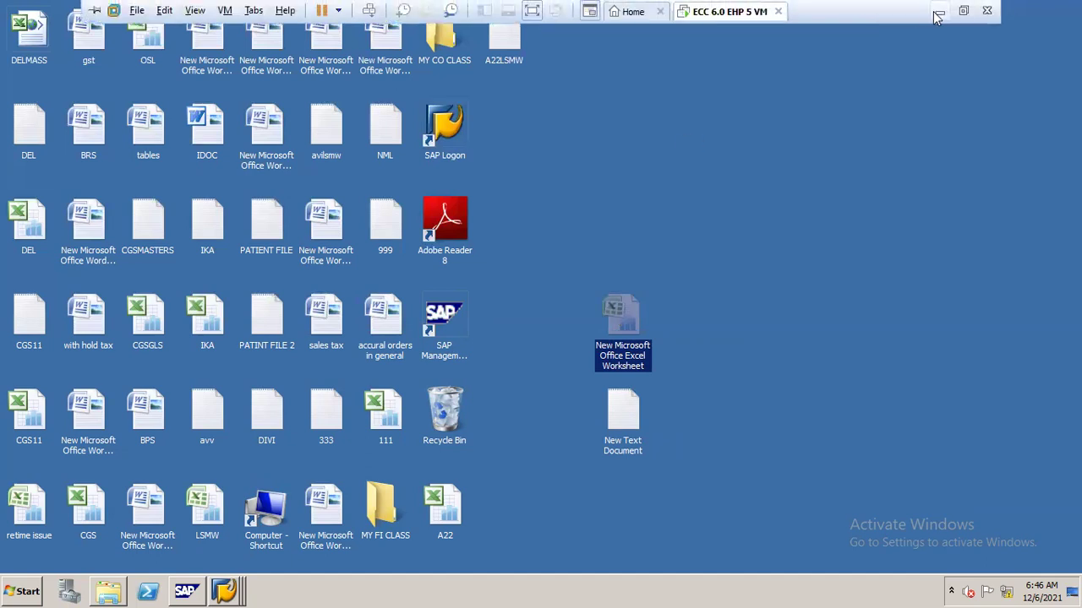
{"action": "left_click", "coordinate": [938, 15]}
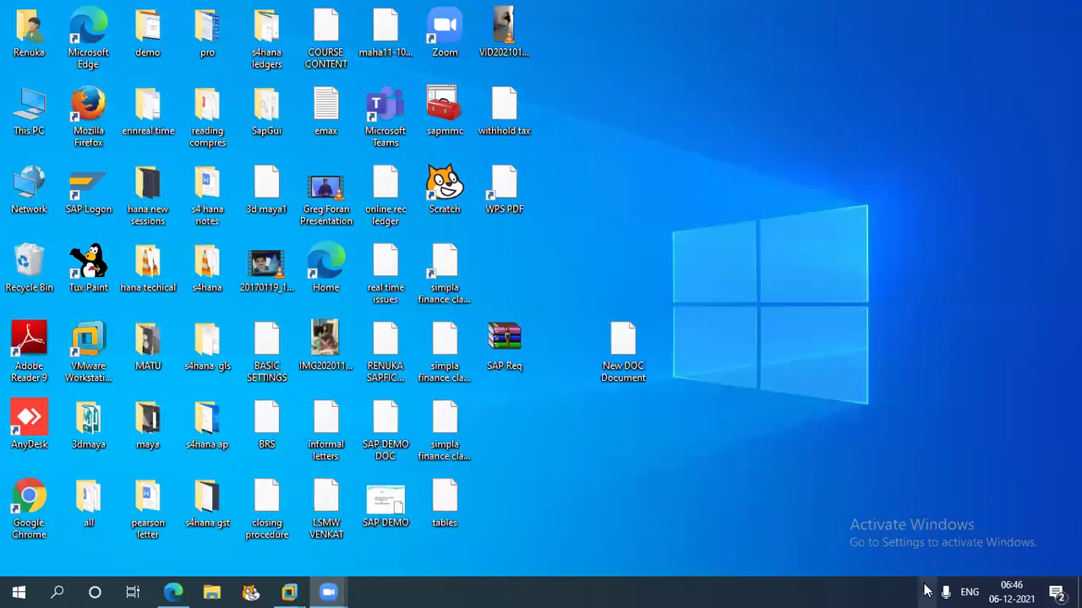
{"action": "left_click", "coordinate": [923, 591]}
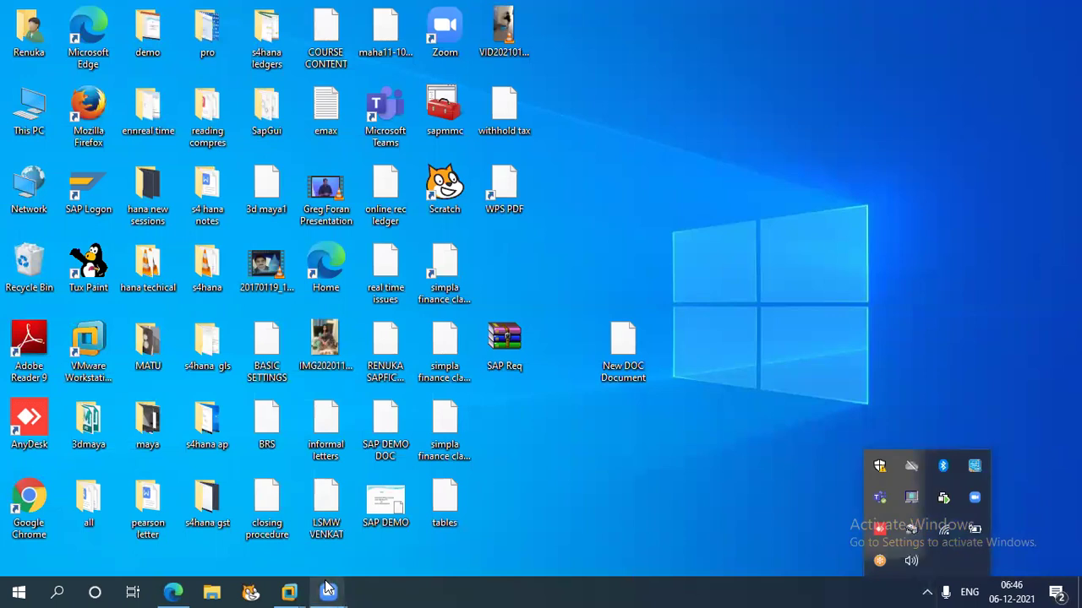
{"action": "left_click", "coordinate": [290, 591]}
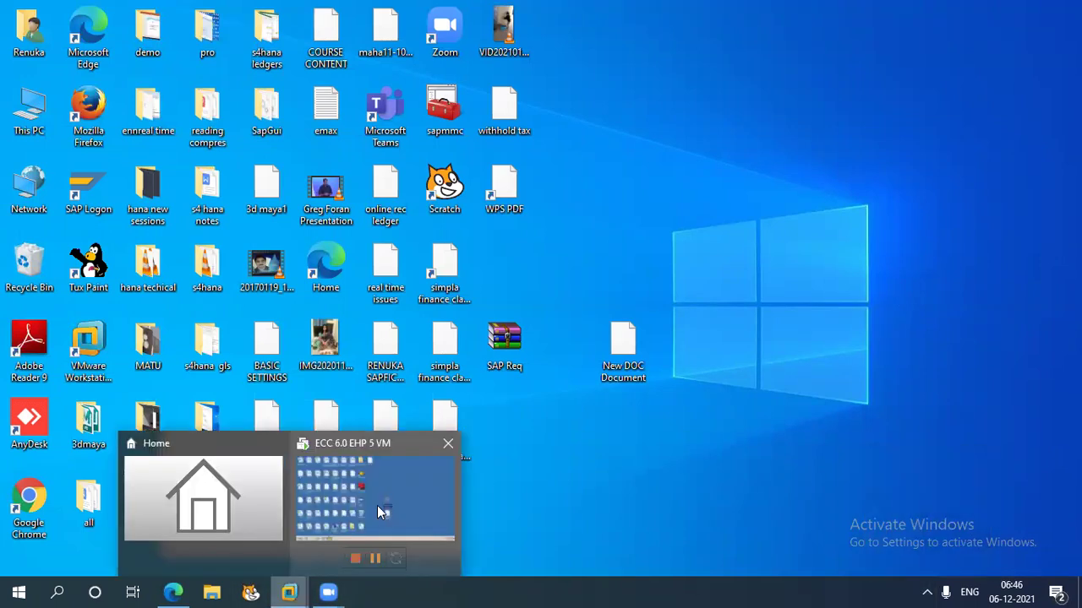
{"action": "left_click", "coordinate": [377, 505]}
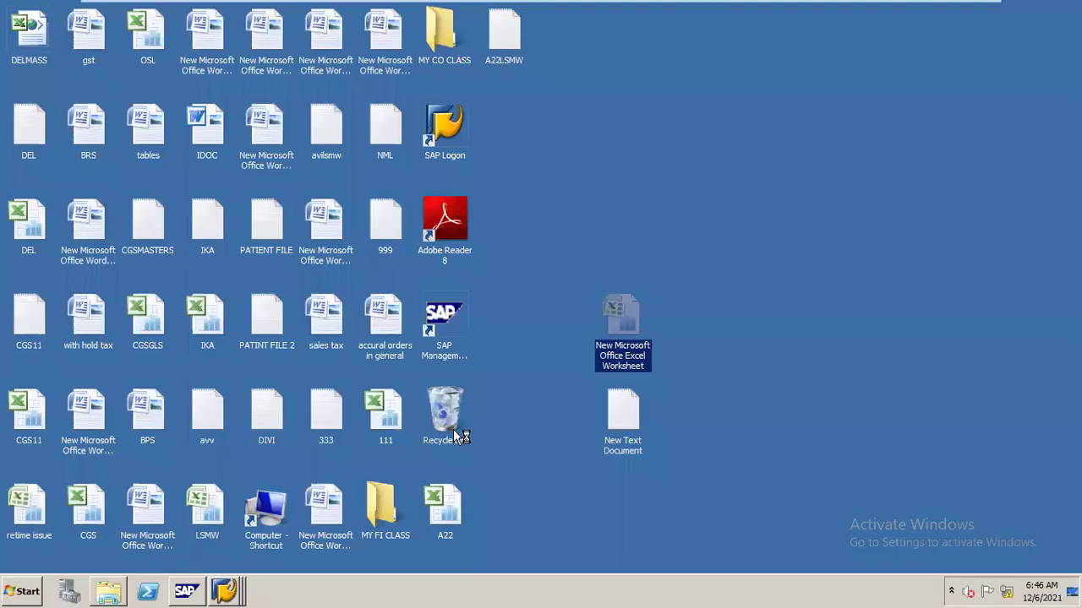
- Open the new Excel worksheet from the desktop and enter "reliance" in cell J6
{"action": "double_click", "coordinate": [620, 324]}
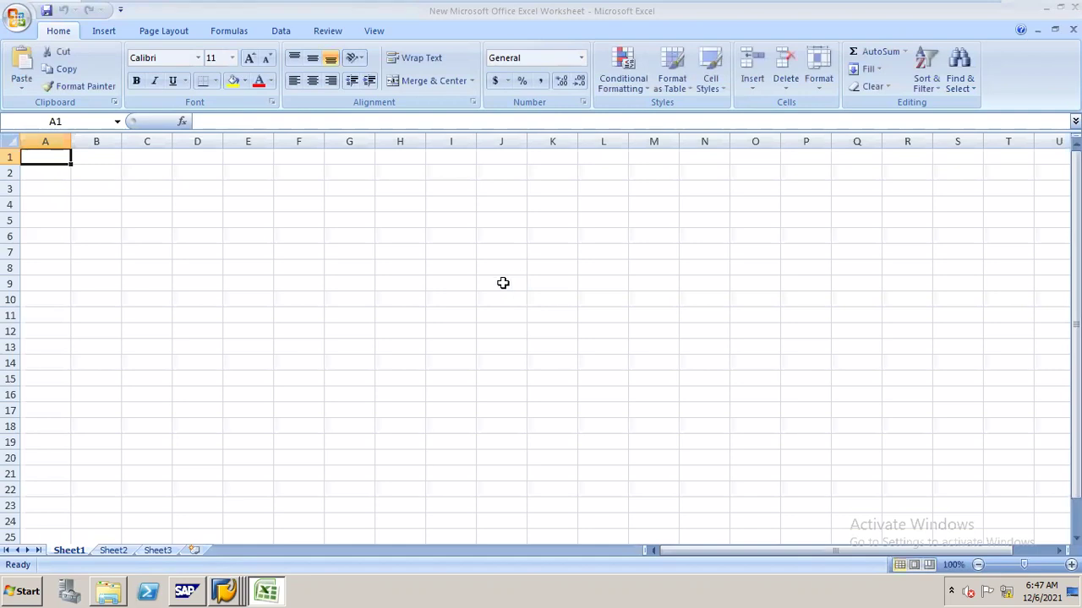
{"action": "left_click", "coordinate": [503, 283]}
{"action": "left_click", "coordinate": [526, 237]}
{"action": "type", "text": "reliance"}
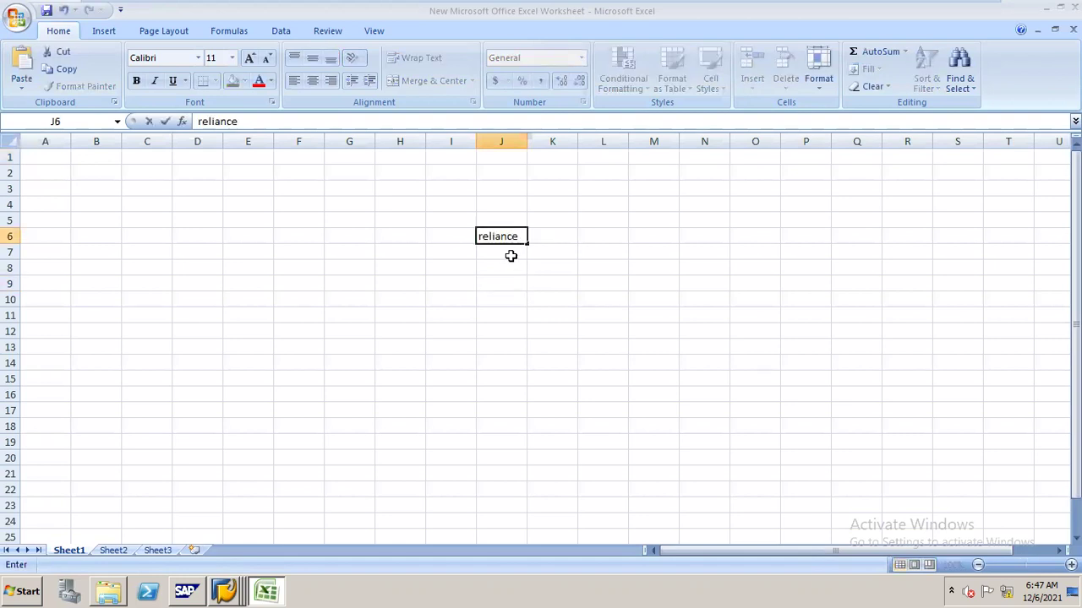
{"action": "key", "text": "ctrl+Return"}
- Enter "CL" in cell J8 and "100501-" in cell J9 beneath it
{"action": "left_click", "coordinate": [501, 267]}
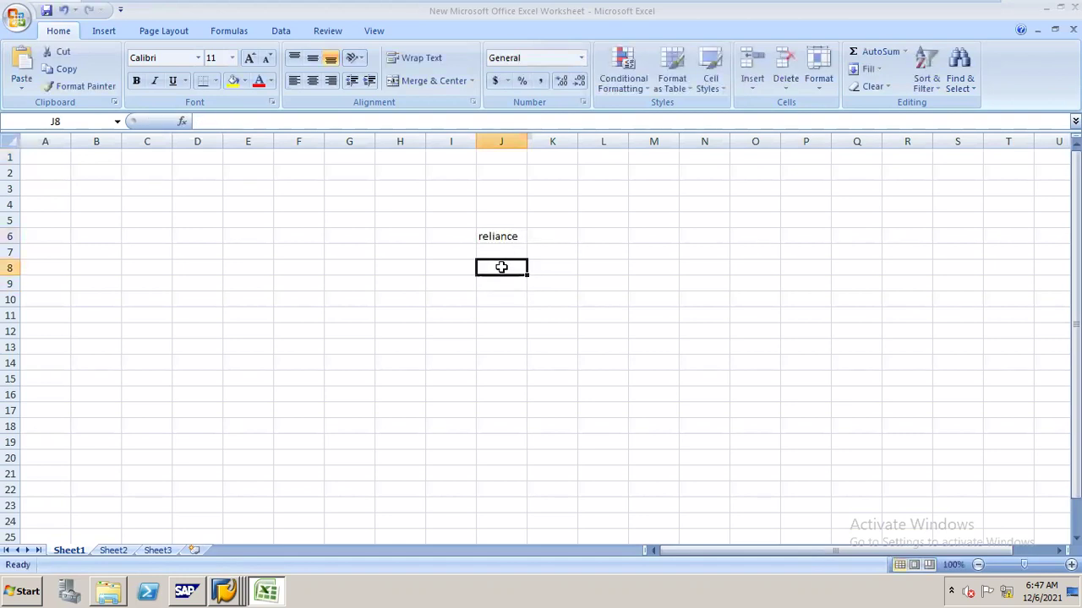
{"action": "type", "text": "c"}
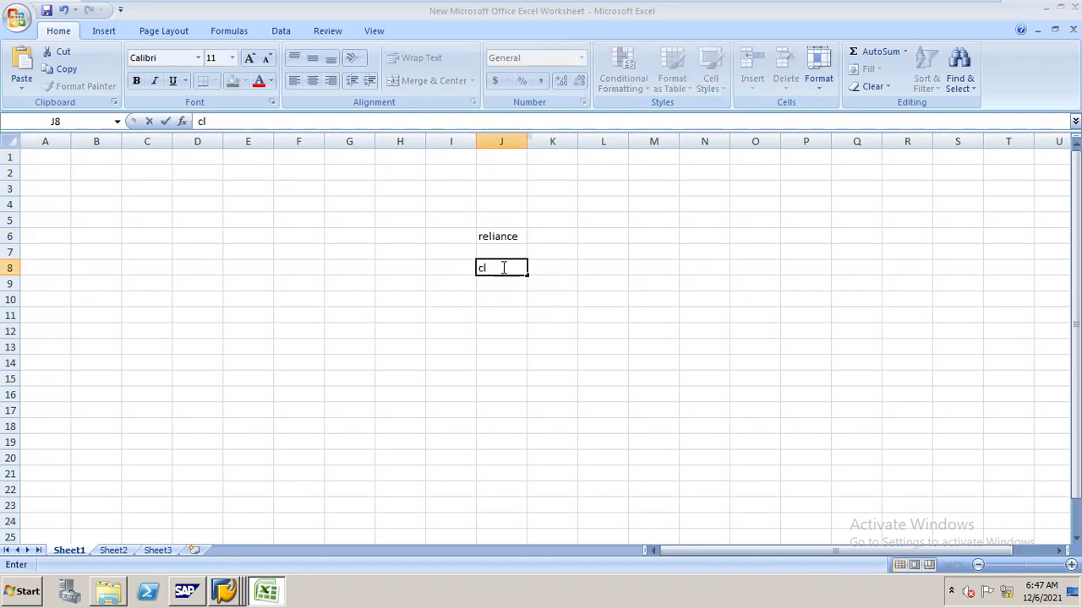
{"action": "key", "text": "BackSpace"}
{"action": "type", "text": "CL"}
{"action": "key", "text": "Return"}
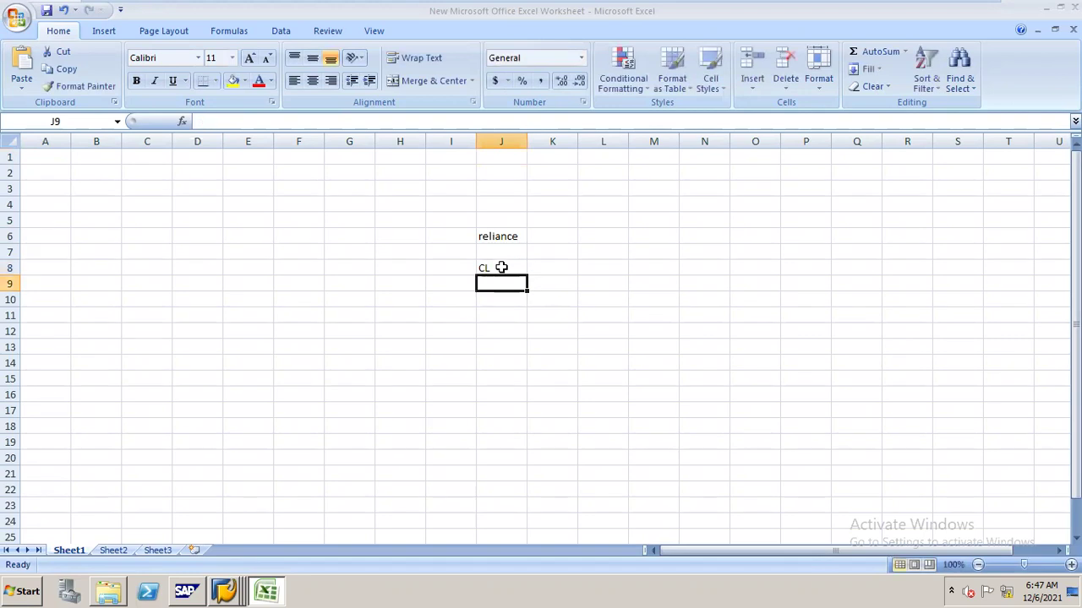
{"action": "type", "text": "100501-"}
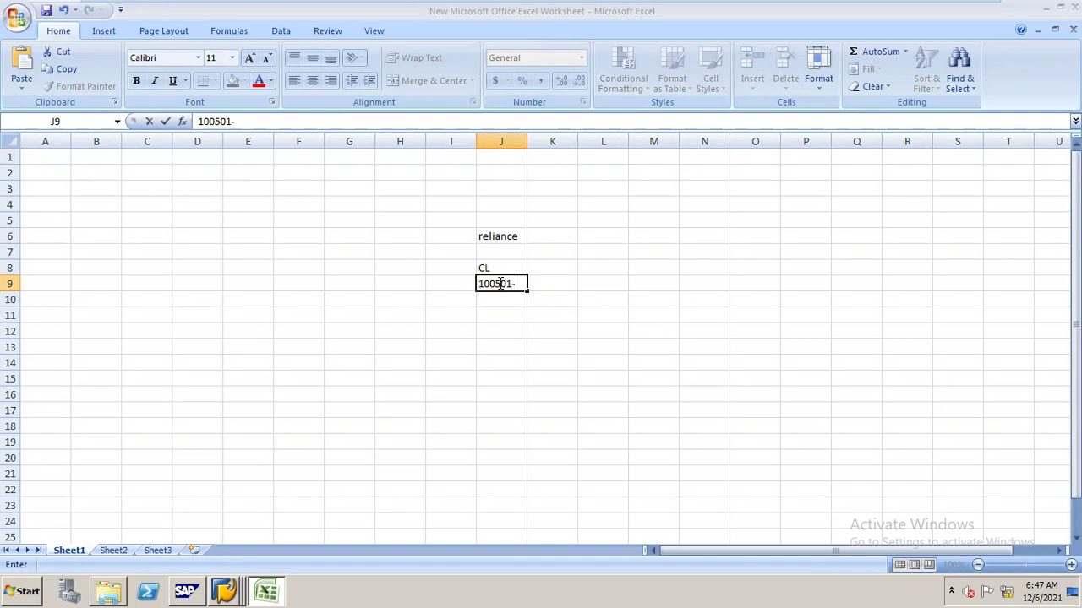
{"action": "key", "text": "Return"}
{"action": "type", "text": "100501"}
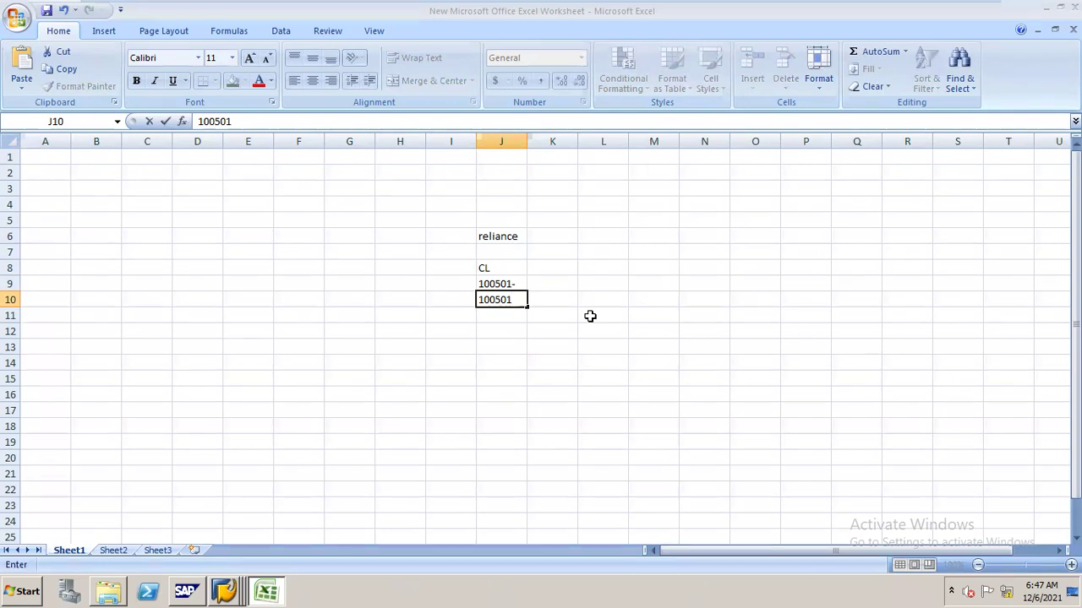
{"action": "key", "text": "BackSpace"}
{"action": "key", "text": "BackSpace"}
{"action": "key", "text": "BackSpace"}
{"action": "key", "text": "BackSpace"}
{"action": "key", "text": "BackSpace"}
{"action": "key", "text": "BackSpace"}
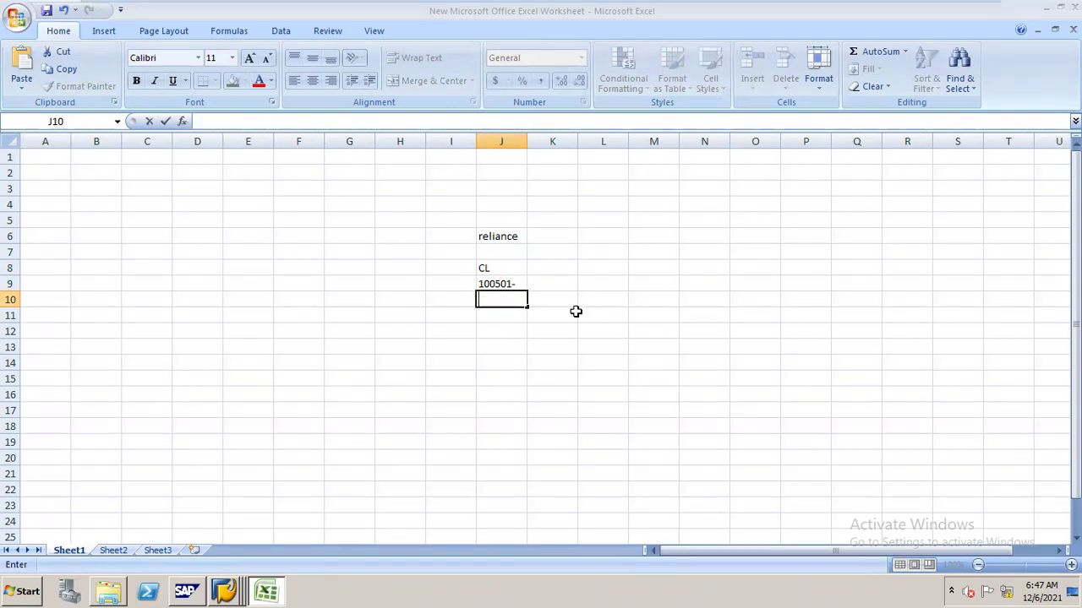
{"action": "left_click", "coordinate": [517, 284]}
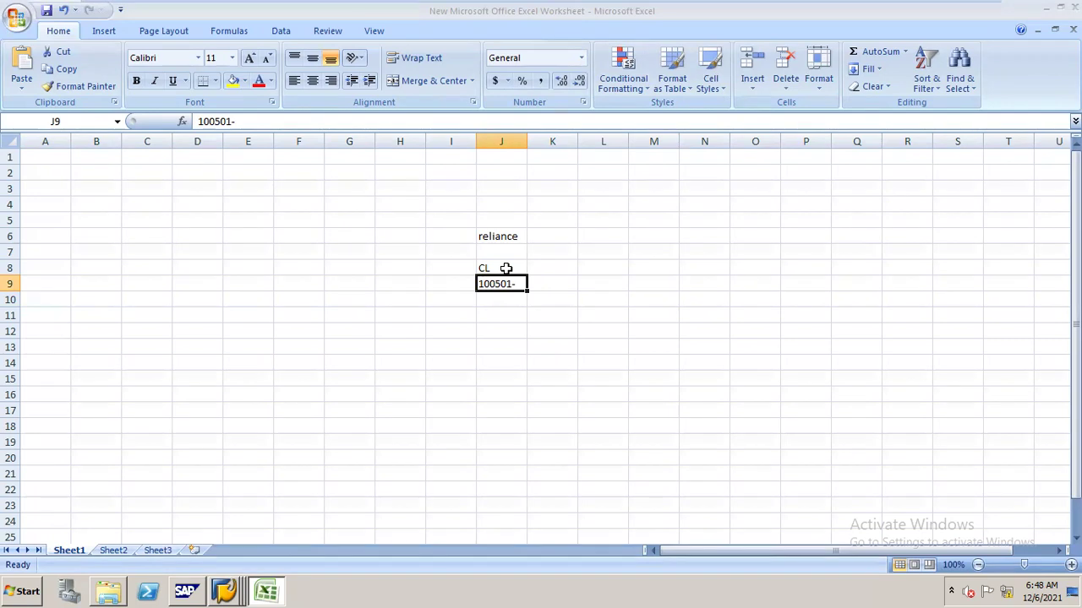
- Fill column E with "GL" in cell E8, "CA" in E10 and 200110 in E12
{"action": "left_click", "coordinate": [250, 269]}
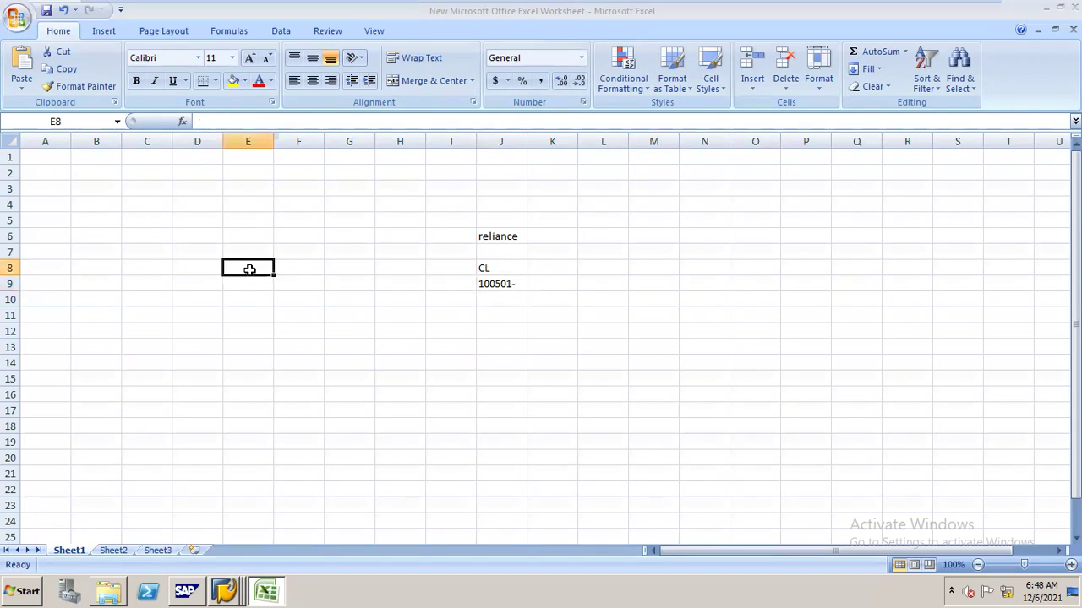
{"action": "type", "text": "GL"}
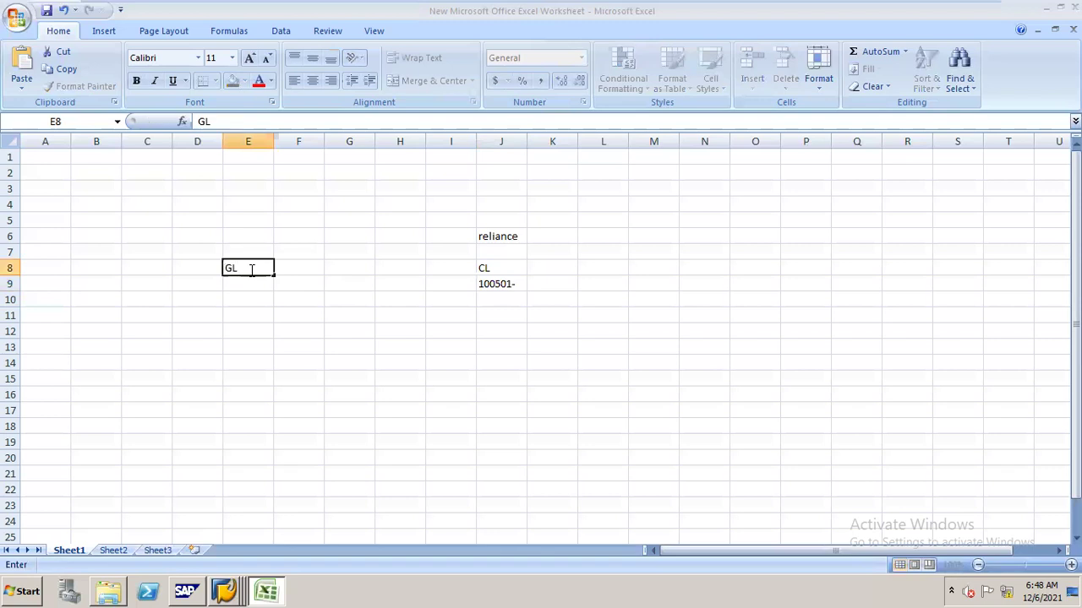
{"action": "key", "text": "Return"}
{"action": "key", "text": "Return"}
{"action": "type", "text": "CA"}
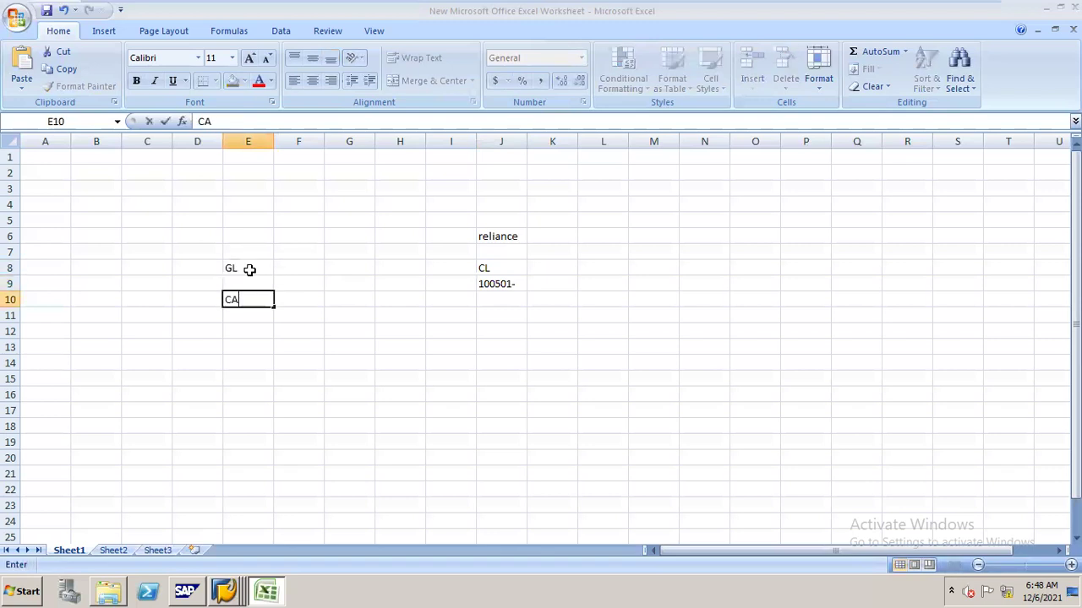
{"action": "key", "text": "Return"}
{"action": "key", "text": "Return"}
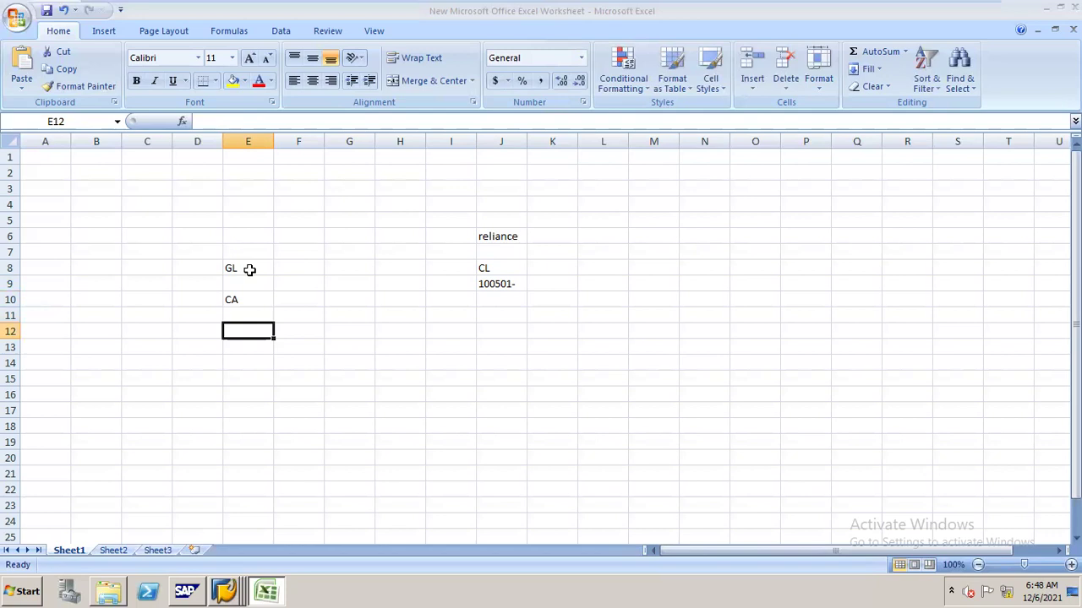
{"action": "type", "text": "200110"}
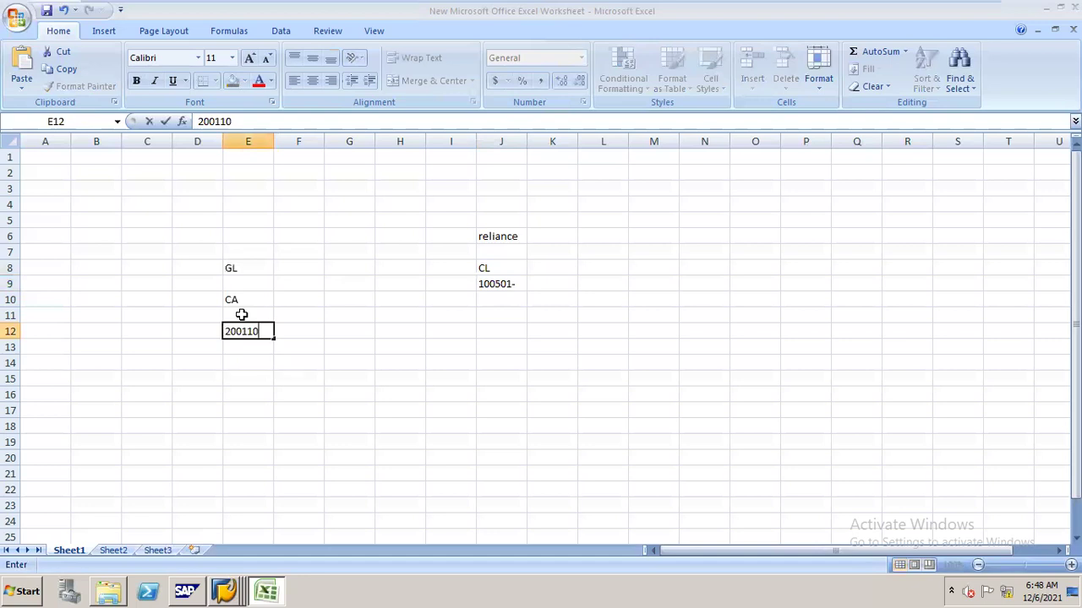
{"action": "left_click", "coordinate": [550, 287]}
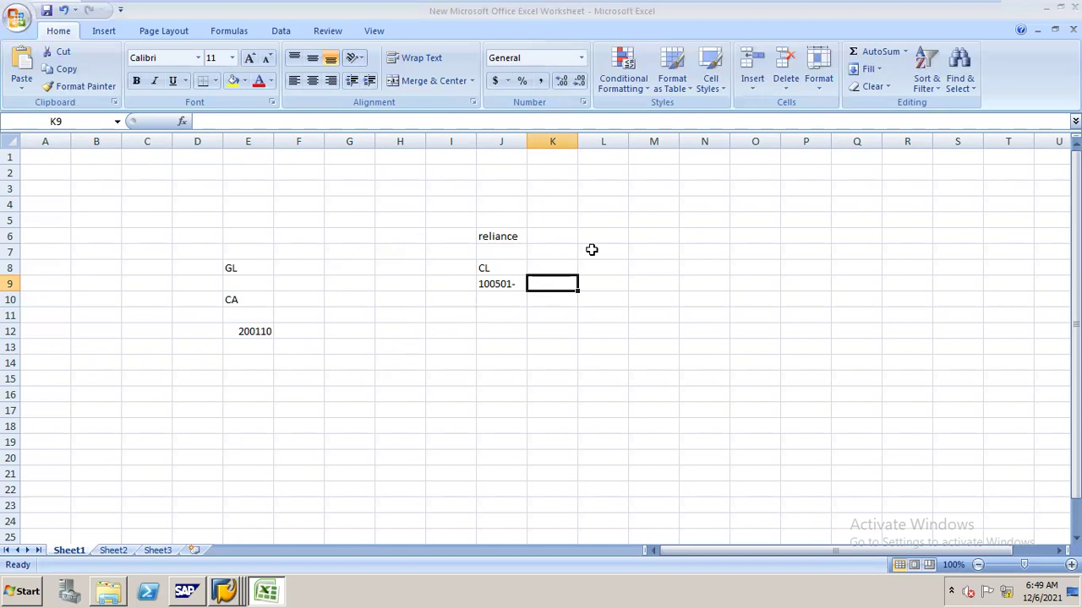
- Enter "A" in cell J13 and highlight cells J9 and E12 with yellow fill
{"action": "left_click", "coordinate": [516, 343]}
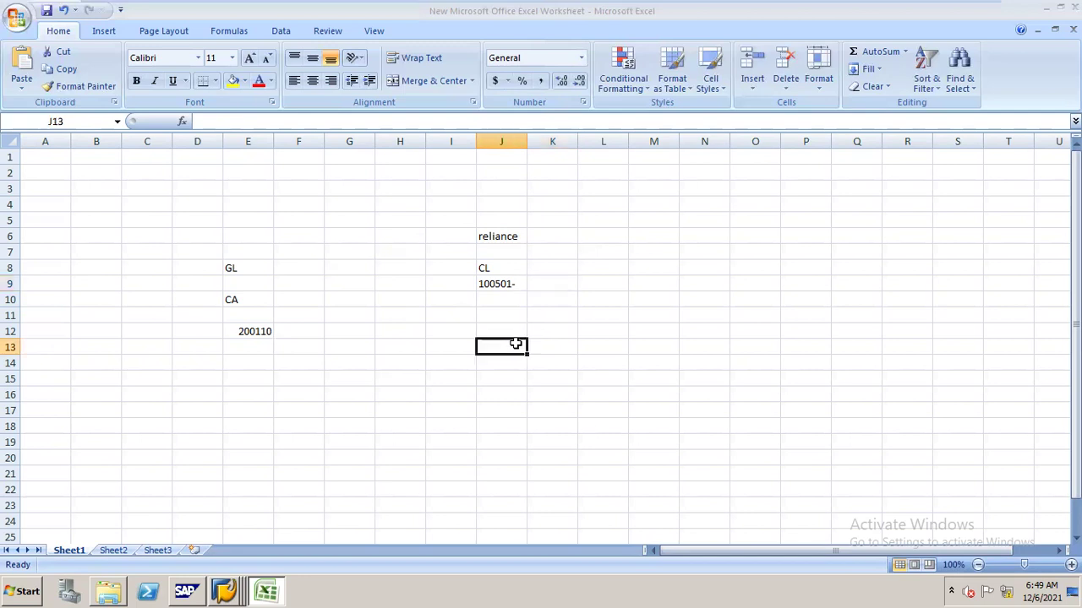
{"action": "type", "text": "A"}
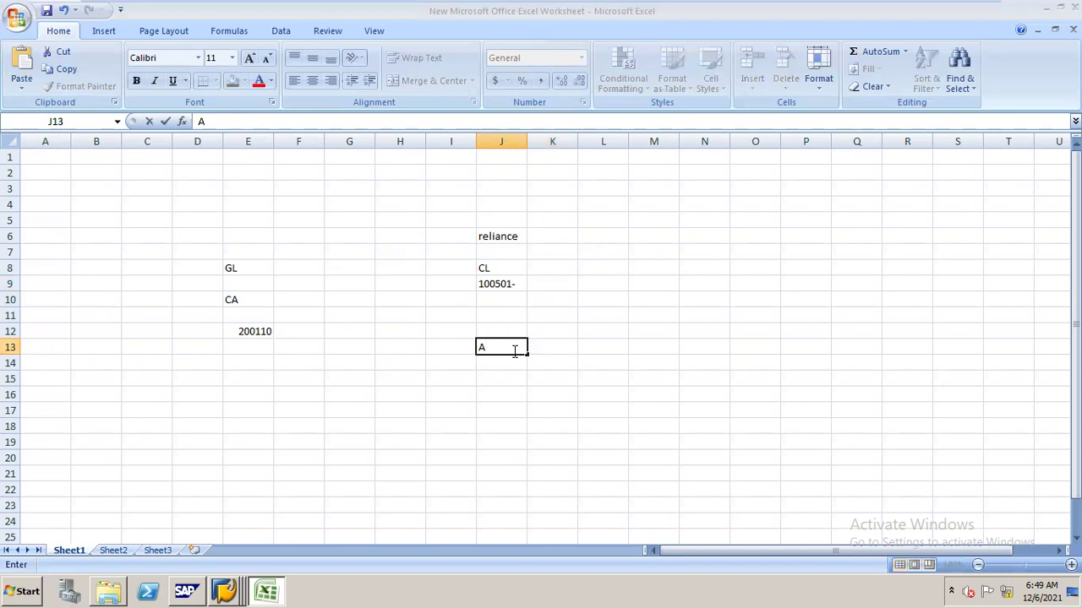
{"action": "left_click", "coordinate": [505, 284]}
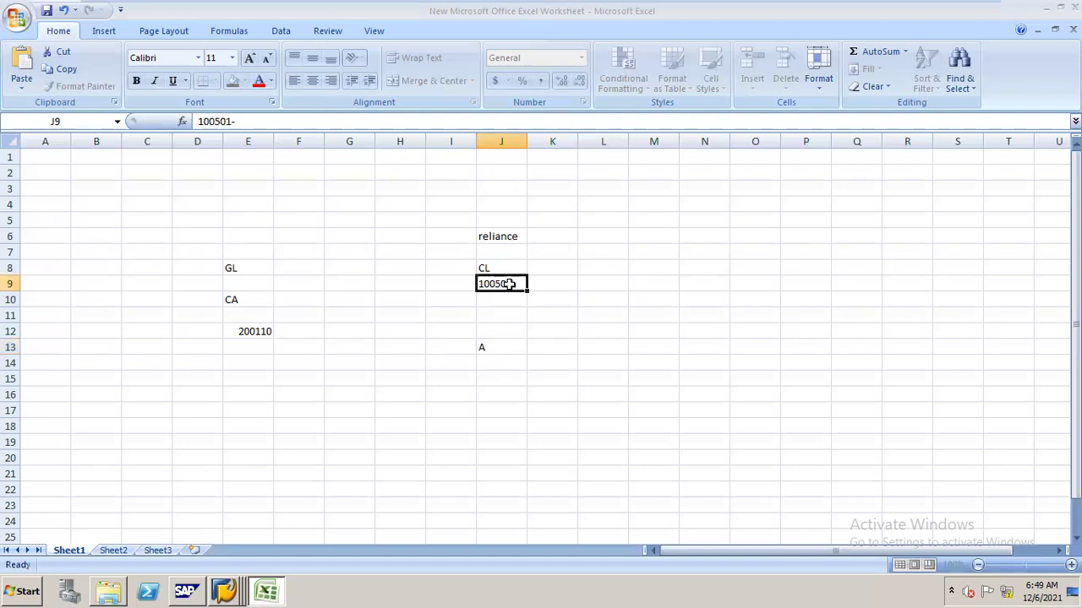
{"action": "left_click", "coordinate": [232, 80]}
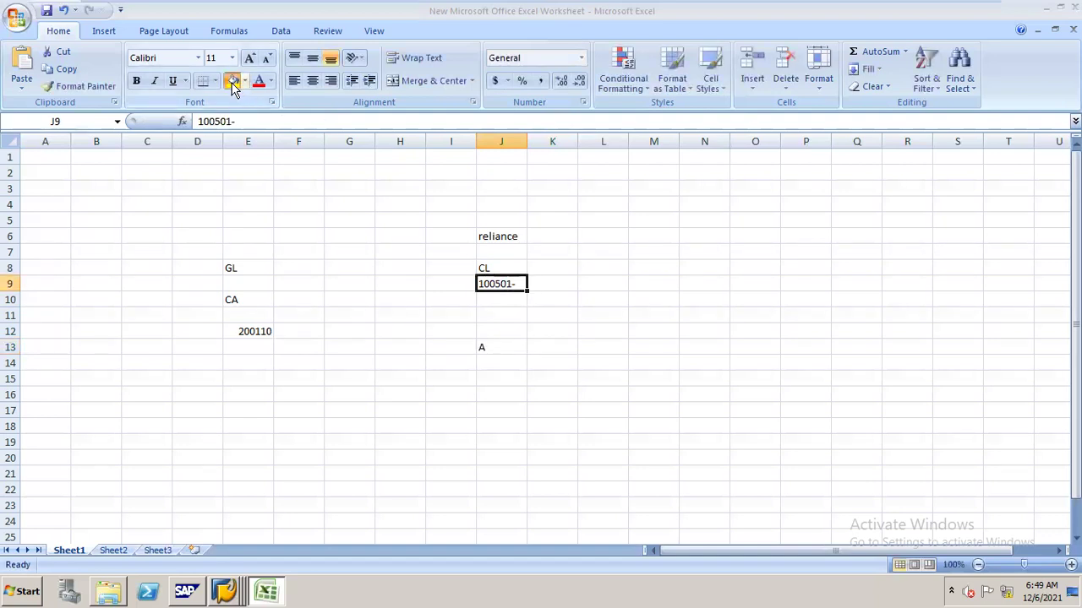
{"action": "left_click", "coordinate": [258, 329]}
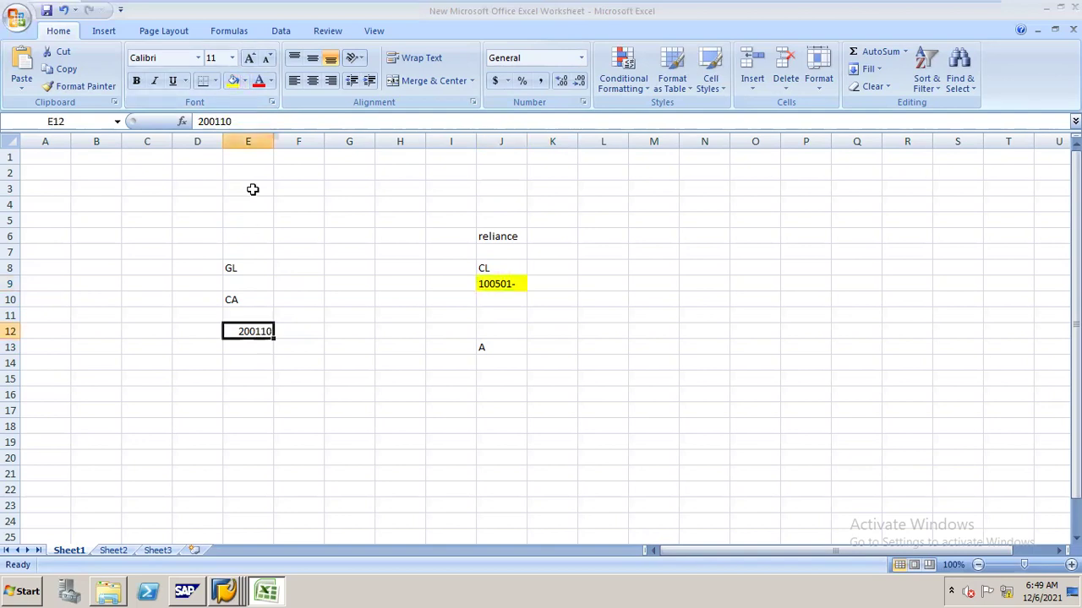
{"action": "left_click", "coordinate": [232, 82]}
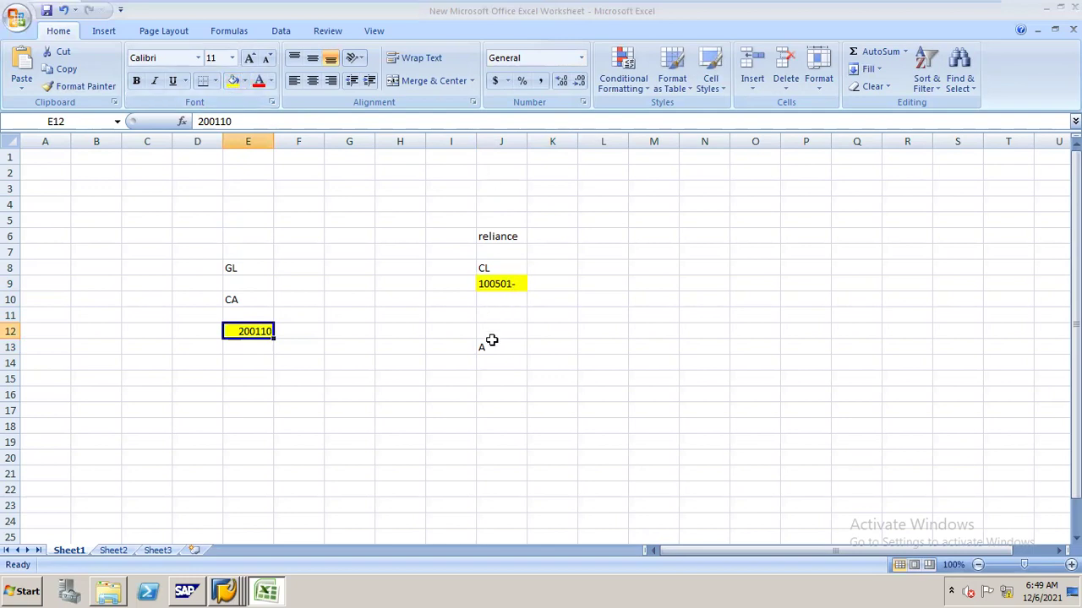
- Enter 100501 in cell I14 and 200110 in cell J14 as a row below the "A" label
{"action": "left_click", "coordinate": [469, 361]}
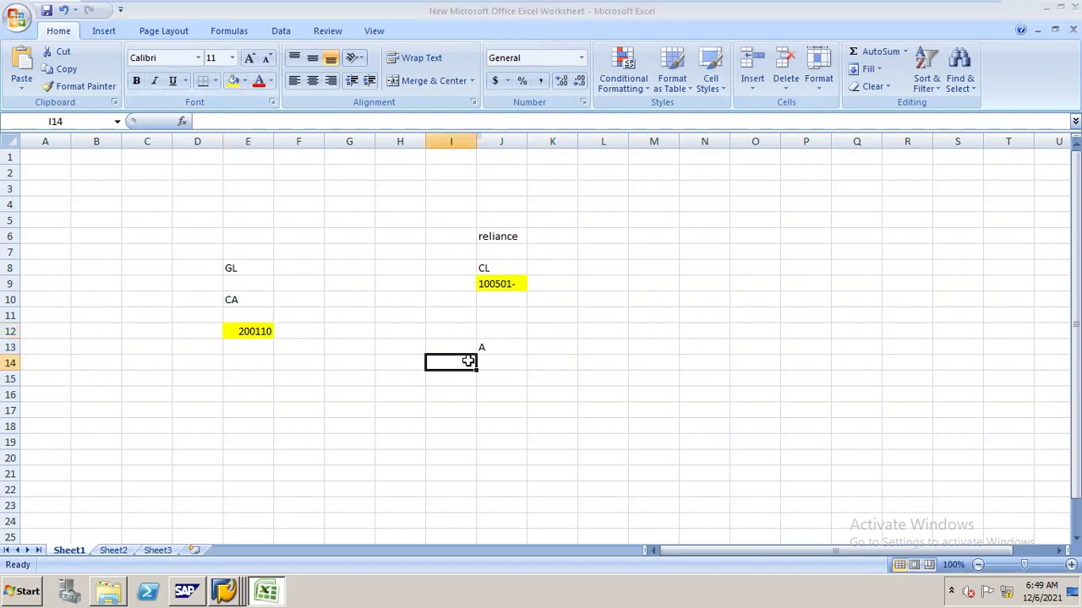
{"action": "type", "text": "100"}
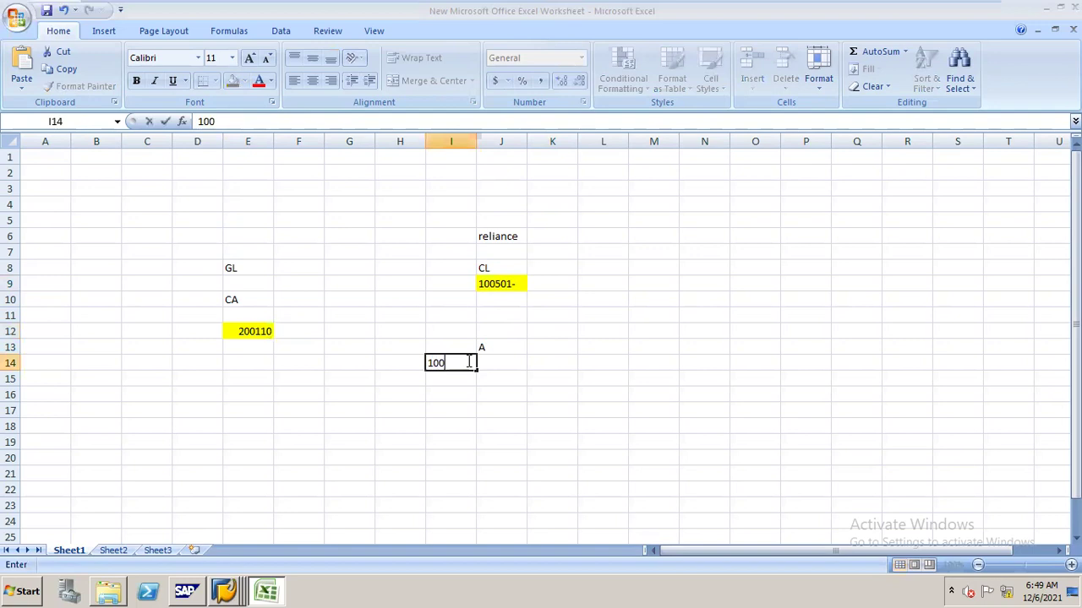
{"action": "type", "text": "501"}
{"action": "left_click", "coordinate": [518, 361]}
{"action": "type", "text": "200110"}
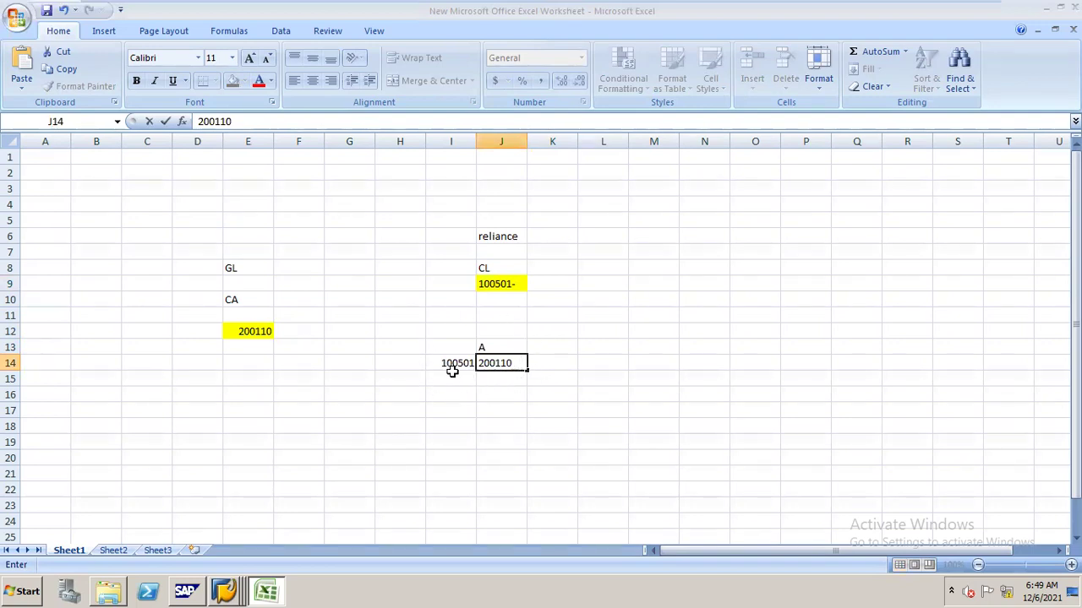
- Enter "A" in cell O13 and "F-48" in cell O11 above it
{"action": "left_click", "coordinate": [745, 349]}
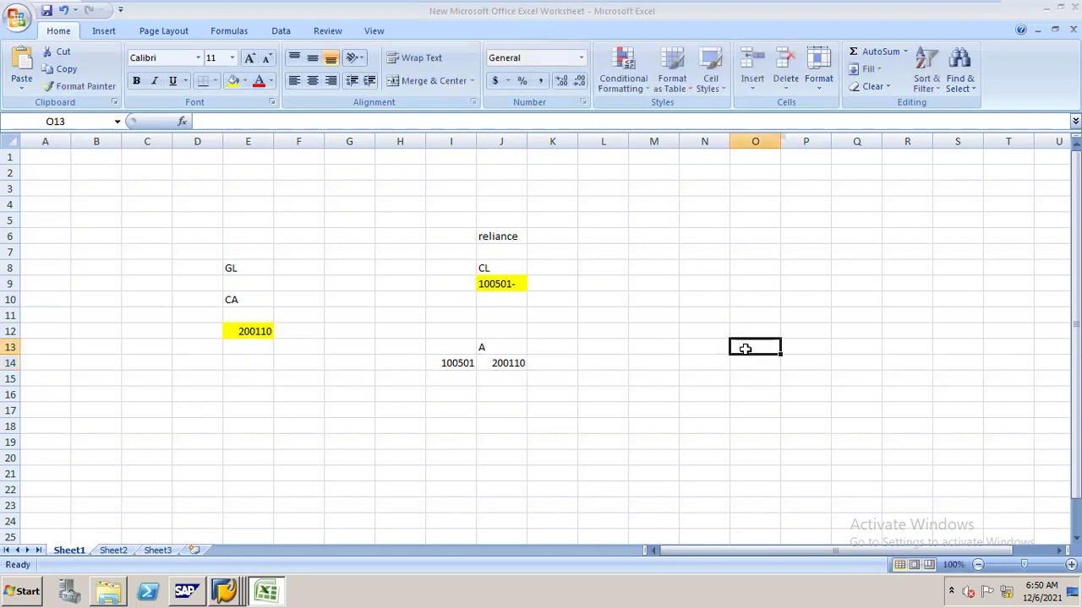
{"action": "type", "text": "A"}
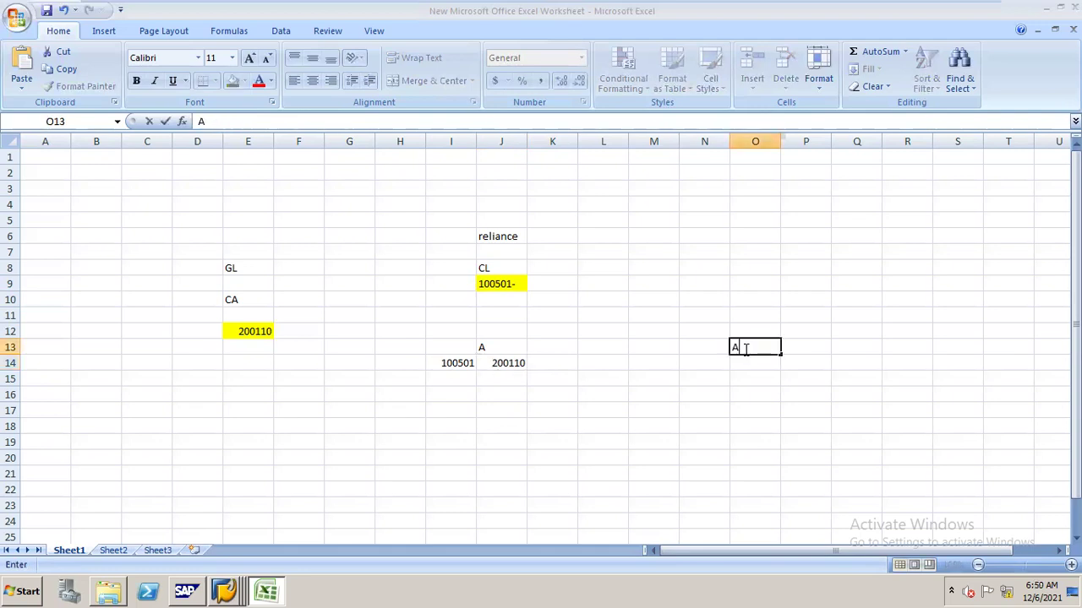
{"action": "left_click", "coordinate": [743, 319]}
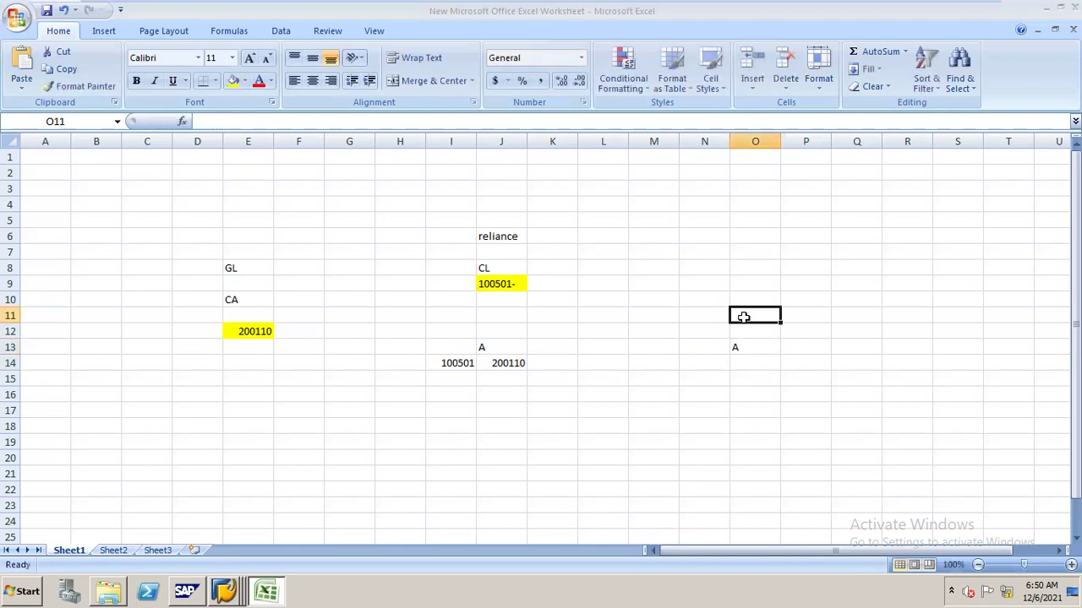
{"action": "type", "text": "F-48"}
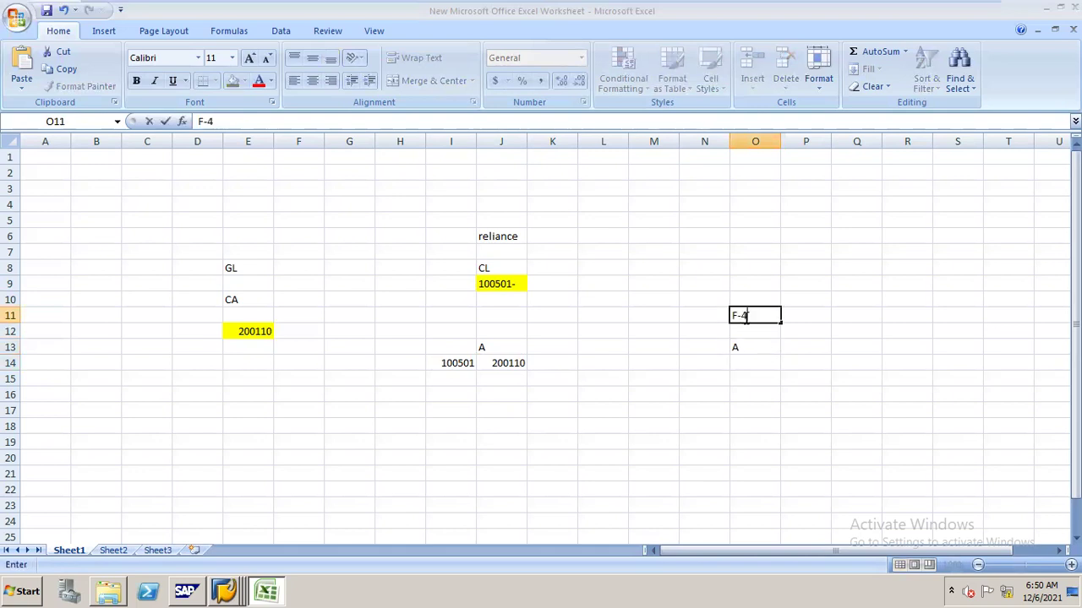
{"action": "left_click", "coordinate": [737, 344]}
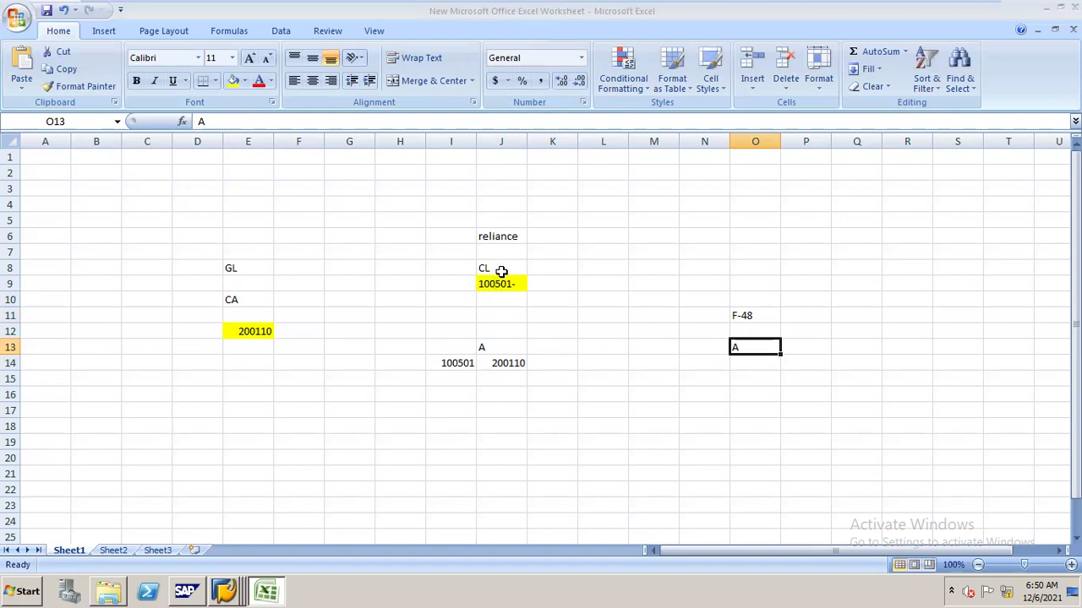
{"action": "left_click", "coordinate": [503, 365]}
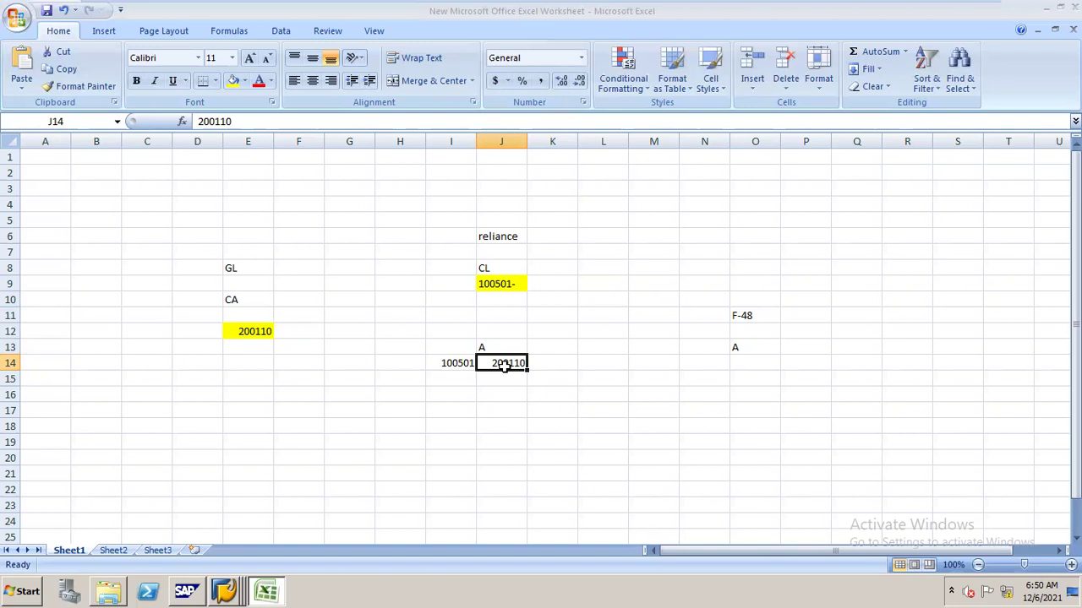
- Switch to the SAP Easy Access session and open transaction FS00 for editing G/L accounts centrally
{"action": "left_click", "coordinate": [226, 583]}
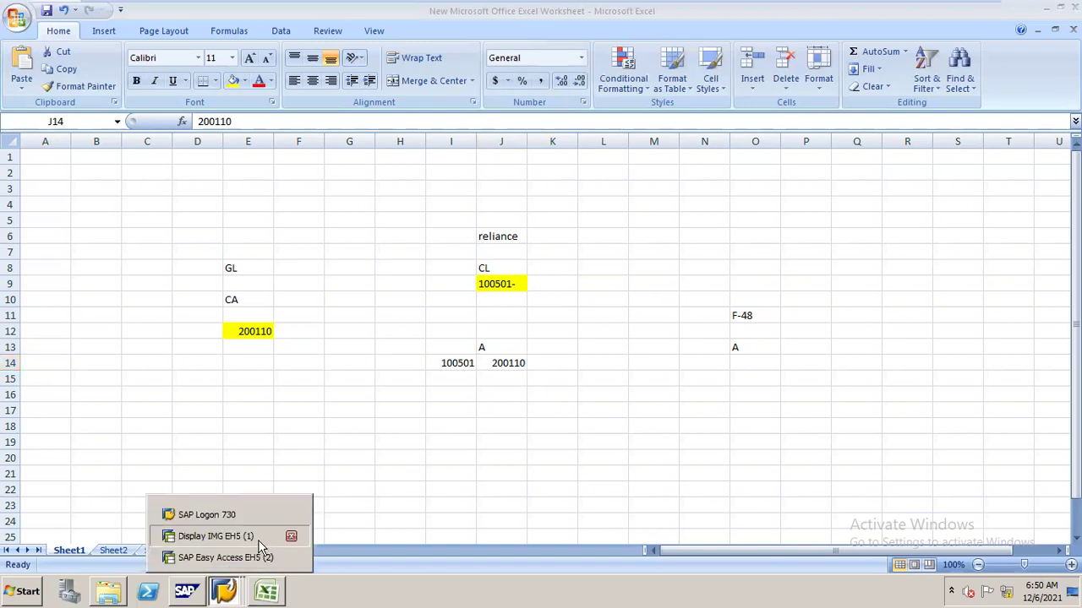
{"action": "left_click", "coordinate": [258, 540]}
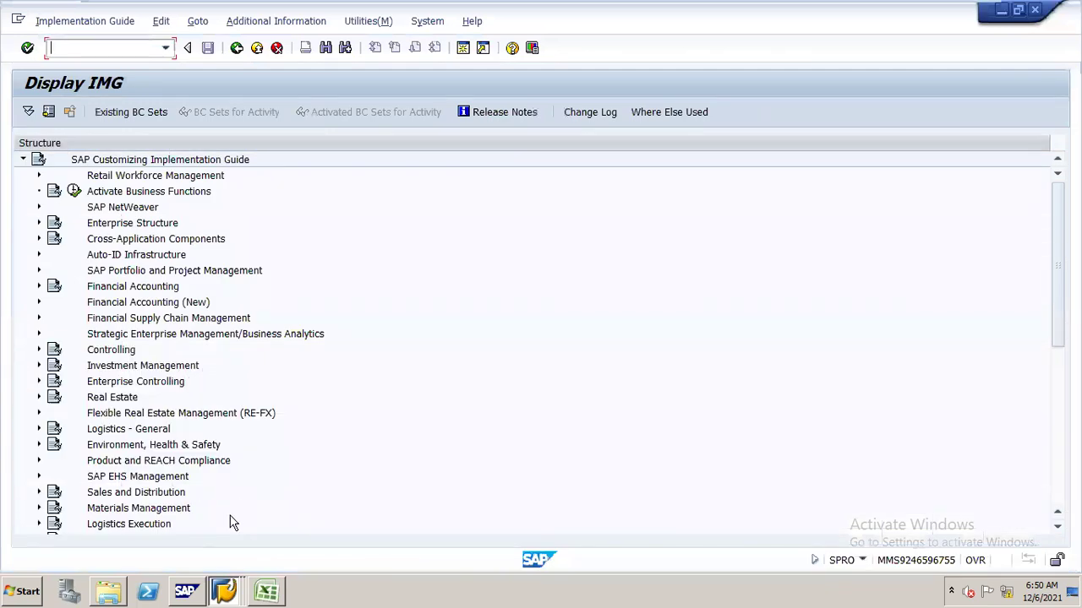
{"action": "left_click", "coordinate": [235, 576]}
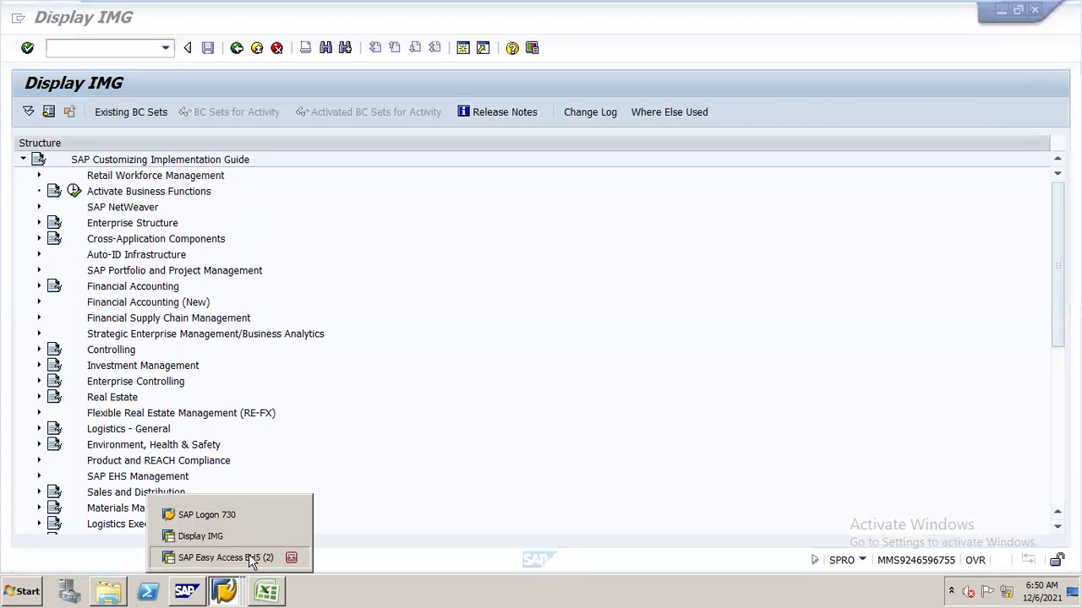
{"action": "left_click", "coordinate": [249, 556]}
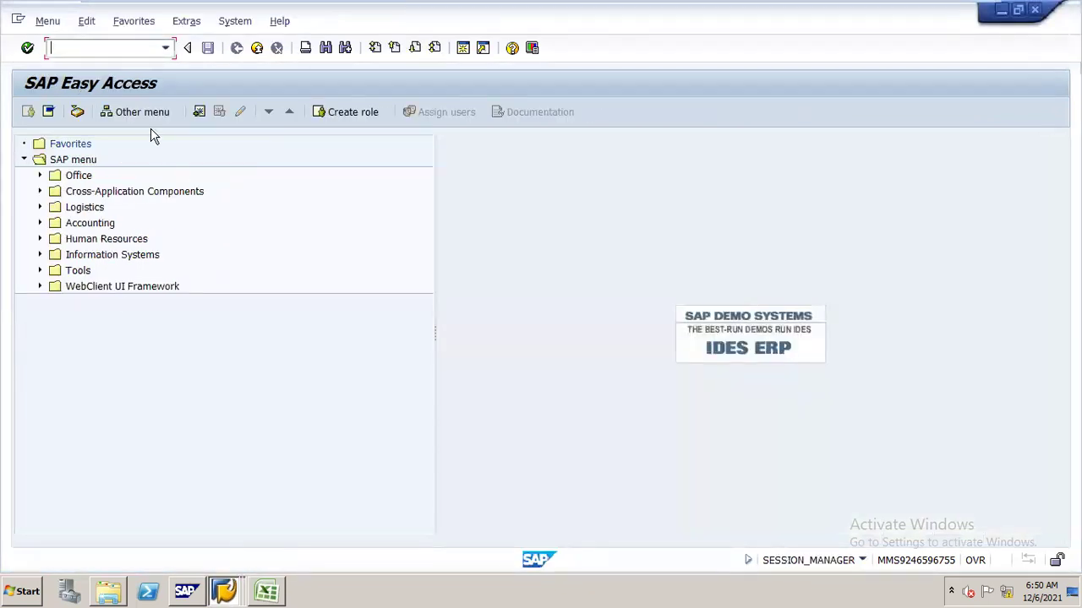
{"action": "left_click", "coordinate": [54, 48]}
{"action": "type", "text": "/NFS00"}
{"action": "key", "text": "Return"}
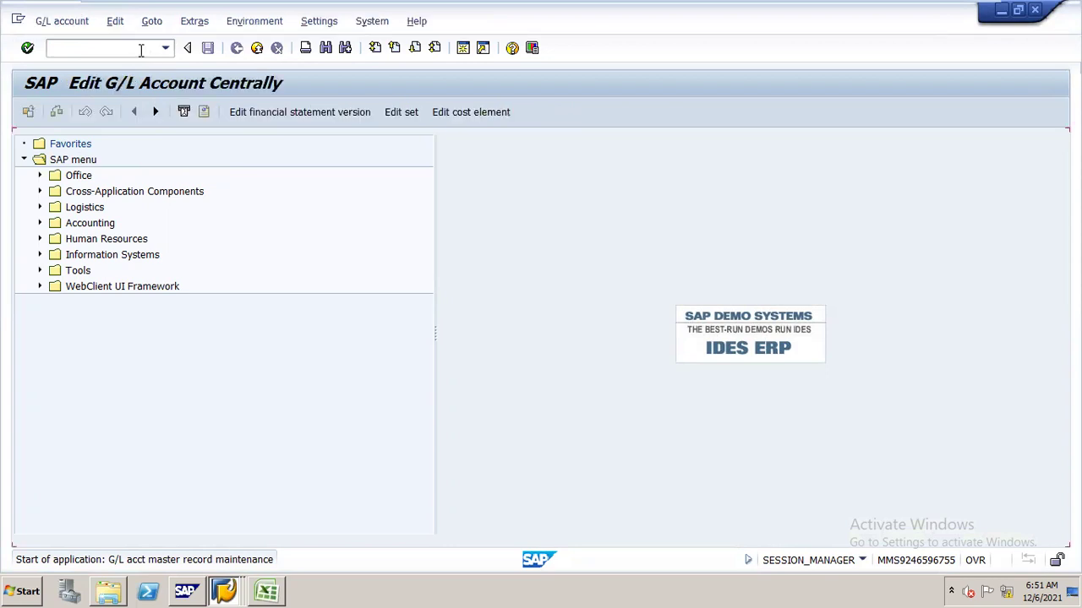
- Specify G/L account 200110 in company code N16
{"action": "type", "text": "200"}
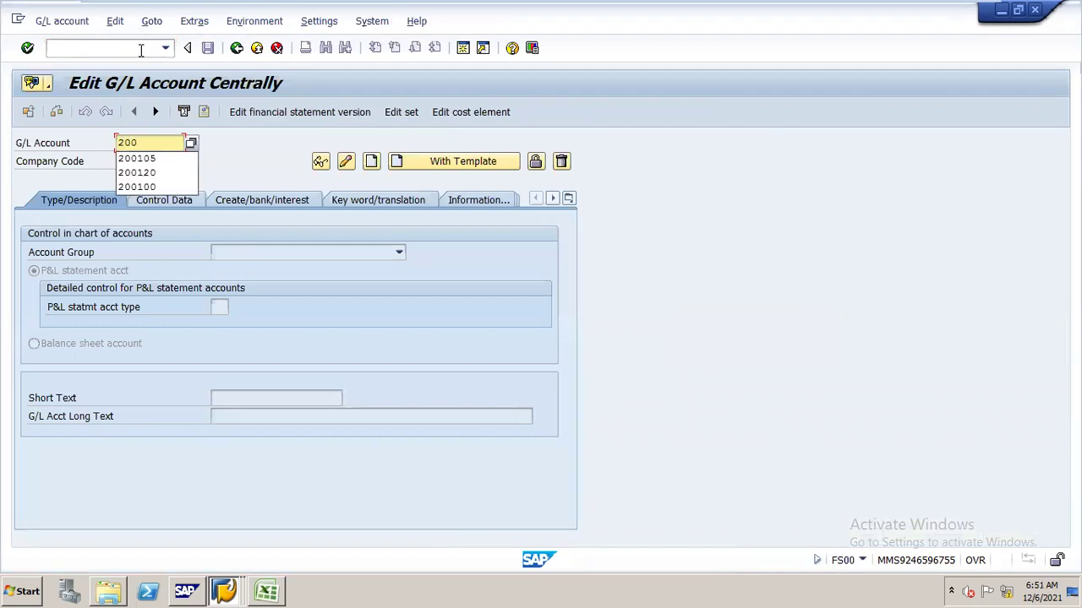
{"action": "type", "text": "11"}
{"action": "key", "text": "Tab"}
{"action": "key", "text": "BackSpace"}
{"action": "key", "text": "BackSpace"}
{"action": "key", "text": "BackSpace"}
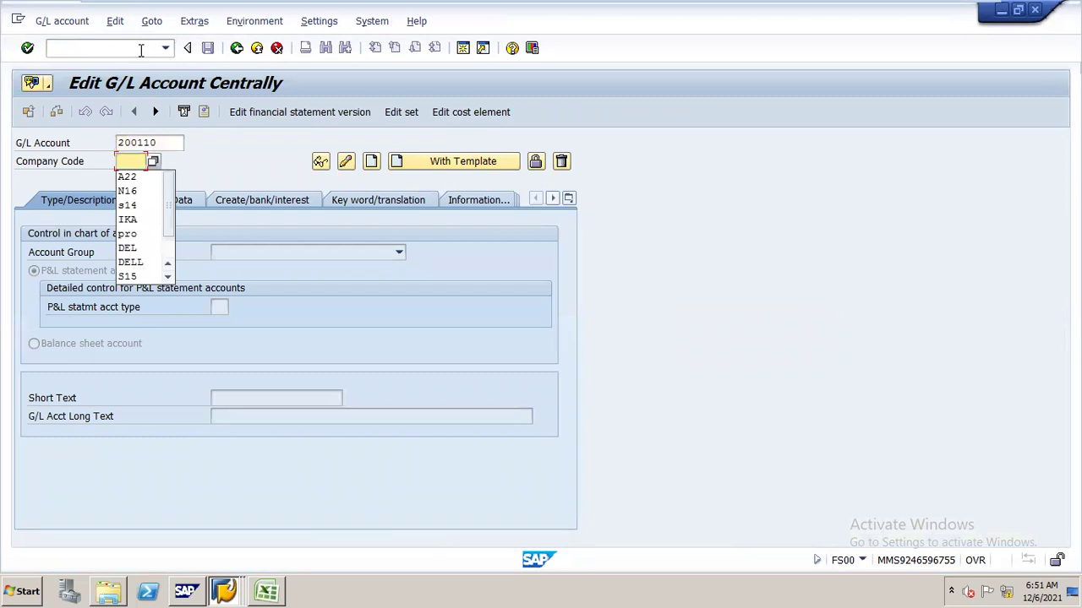
{"action": "type", "text": "N16"}
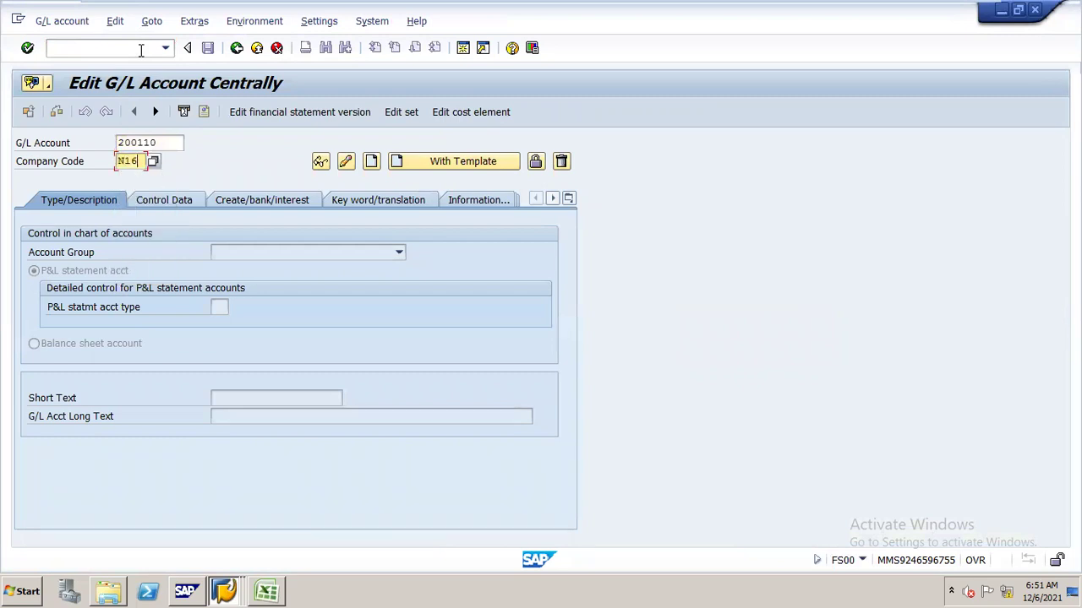
- Create the account with a template, using G/L account 100501 of company code N16 as the reference
{"action": "left_click", "coordinate": [437, 162]}
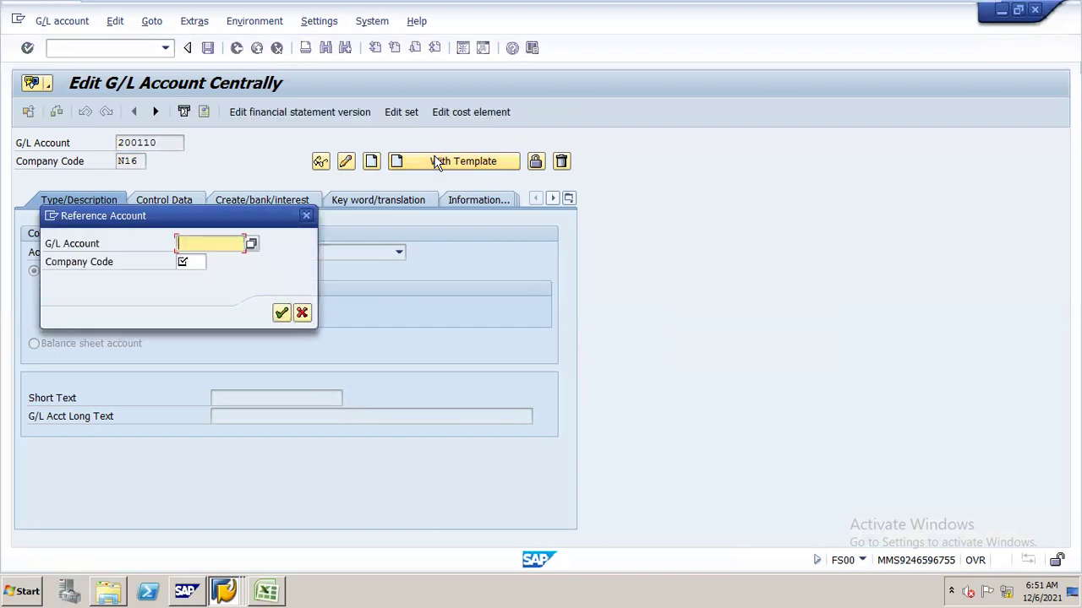
{"action": "type", "text": "100501"}
{"action": "key", "text": "Tab"}
{"action": "type", "text": "N16"}
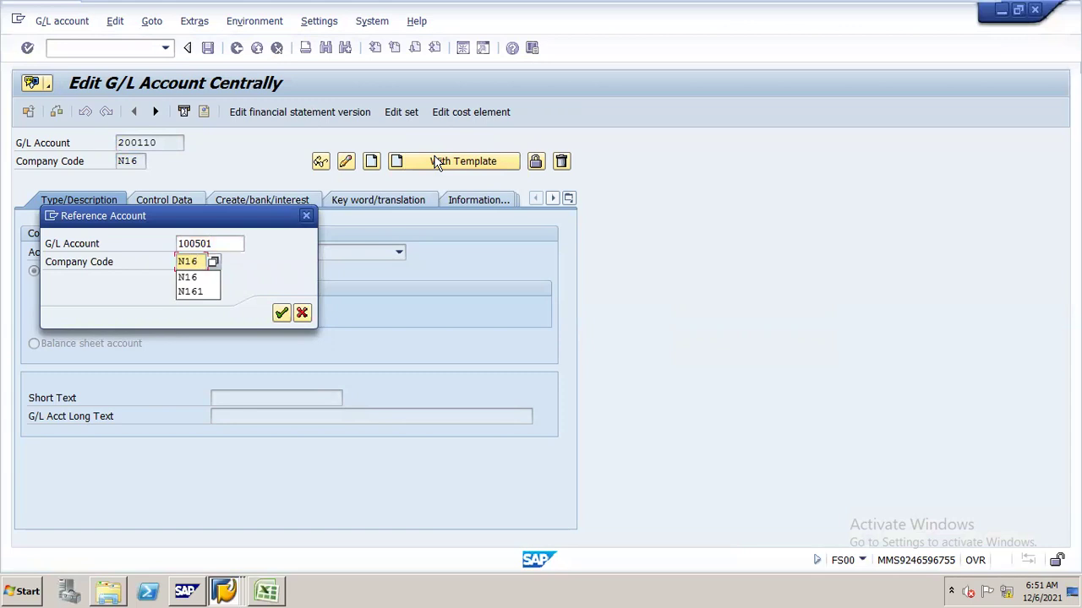
{"action": "key", "text": "Return"}
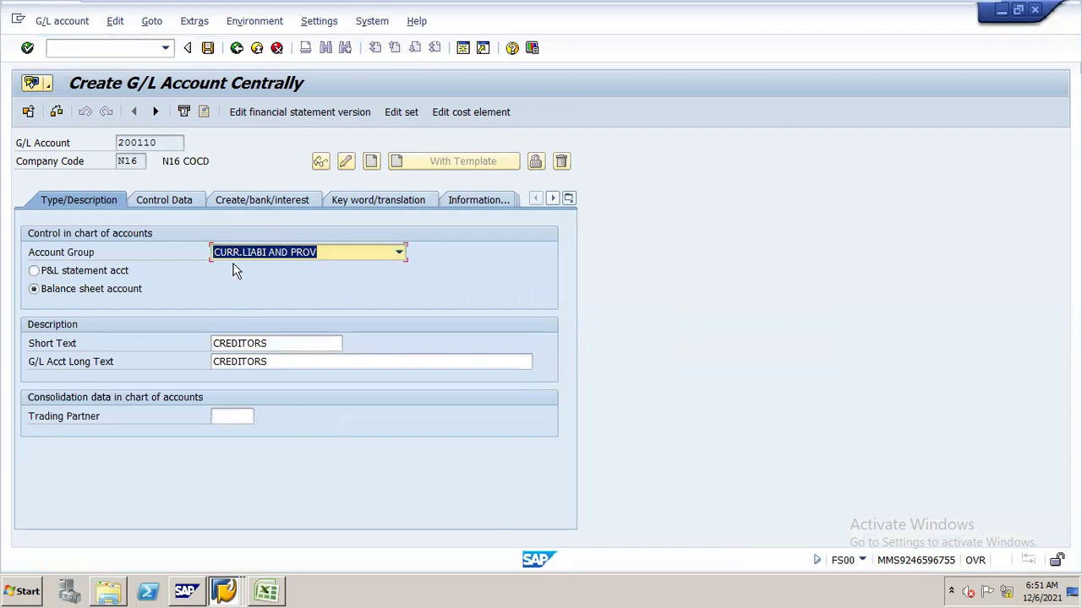
- Set the account group to CURRNT ASSET AND LOSN ADN ADV, the short text to "adv to vendors" and the long text to "adv to vendor"
{"action": "left_click", "coordinate": [399, 251]}
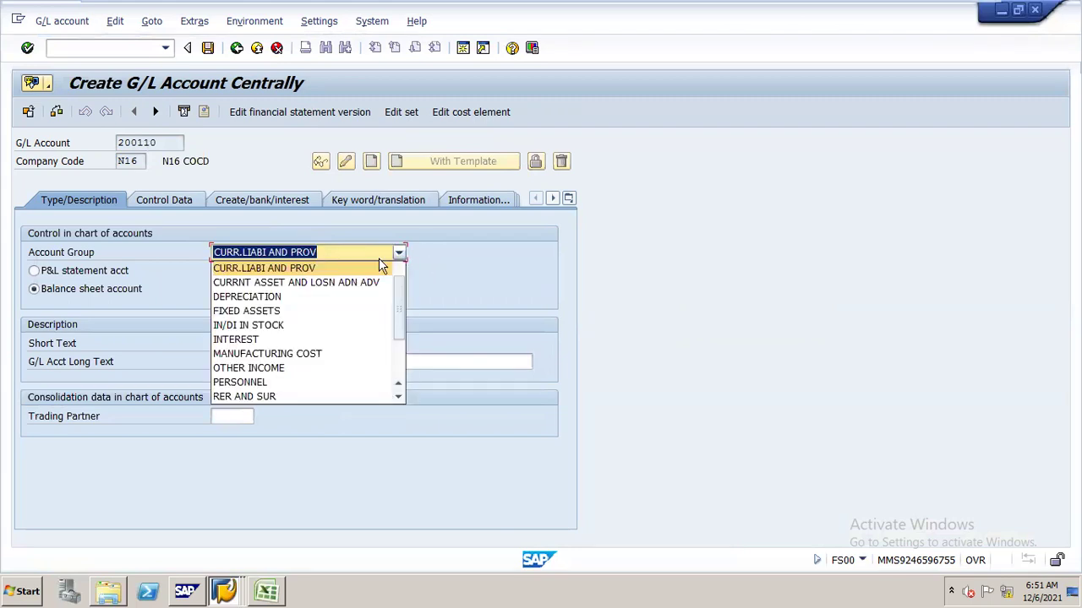
{"action": "left_click", "coordinate": [350, 285]}
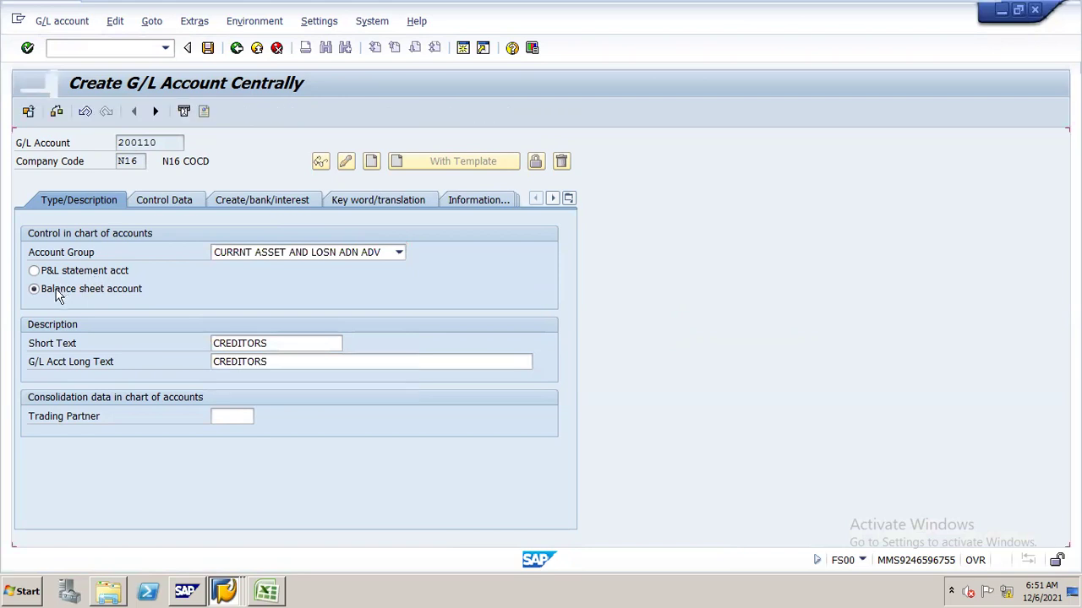
{"action": "left_click_drag", "start_coordinate": [281, 339], "coordinate": [148, 351]}
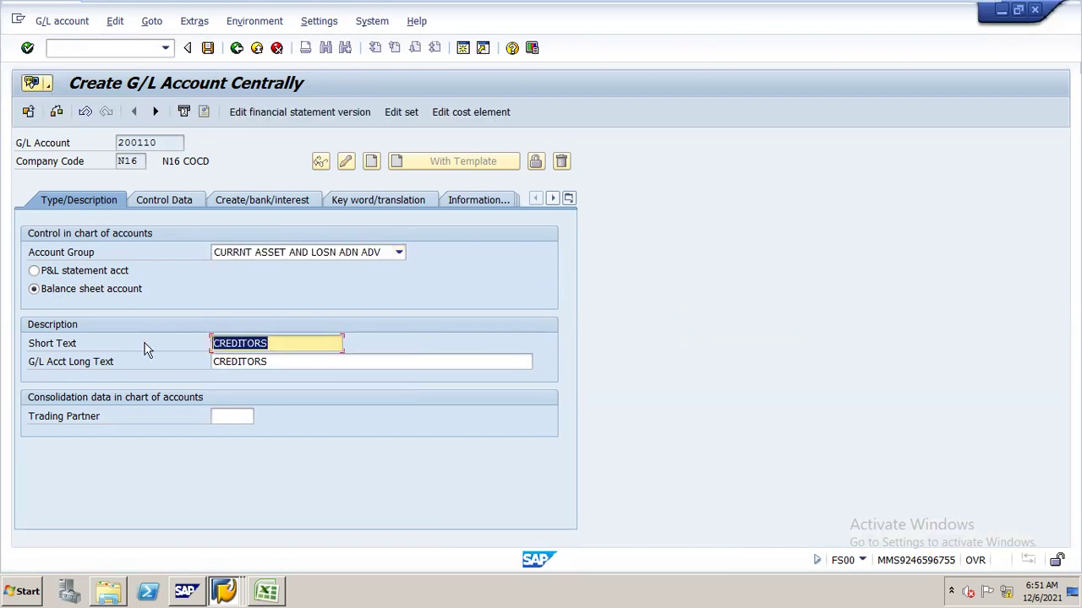
{"action": "type", "text": "ADV TO V"}
{"action": "key", "text": "Down"}
{"action": "key", "text": "Return"}
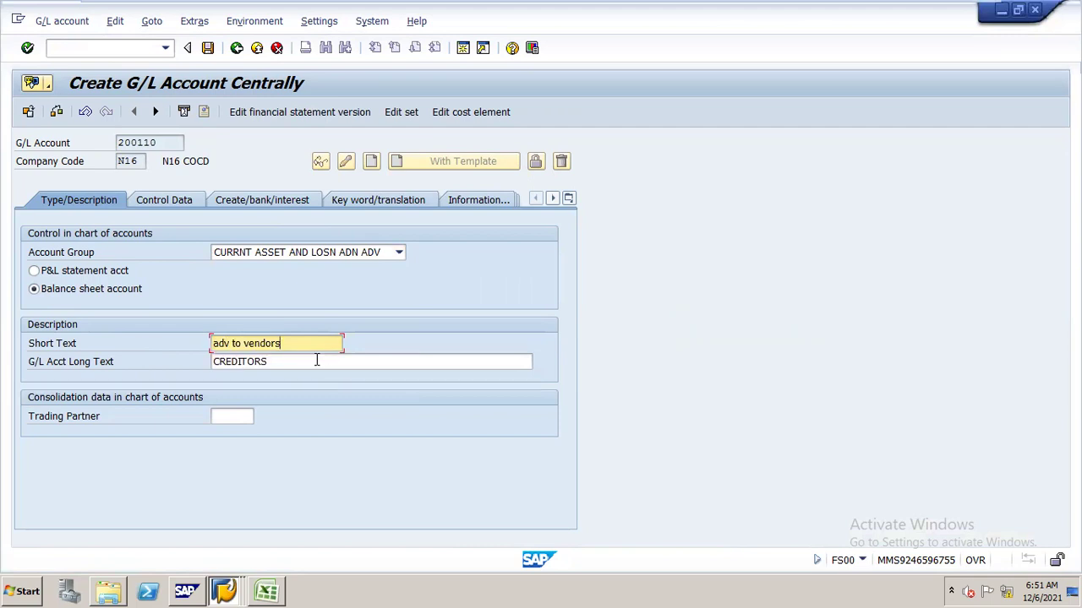
{"action": "left_click_drag", "start_coordinate": [316, 361], "coordinate": [12, 374]}
{"action": "type", "text": "AD"}
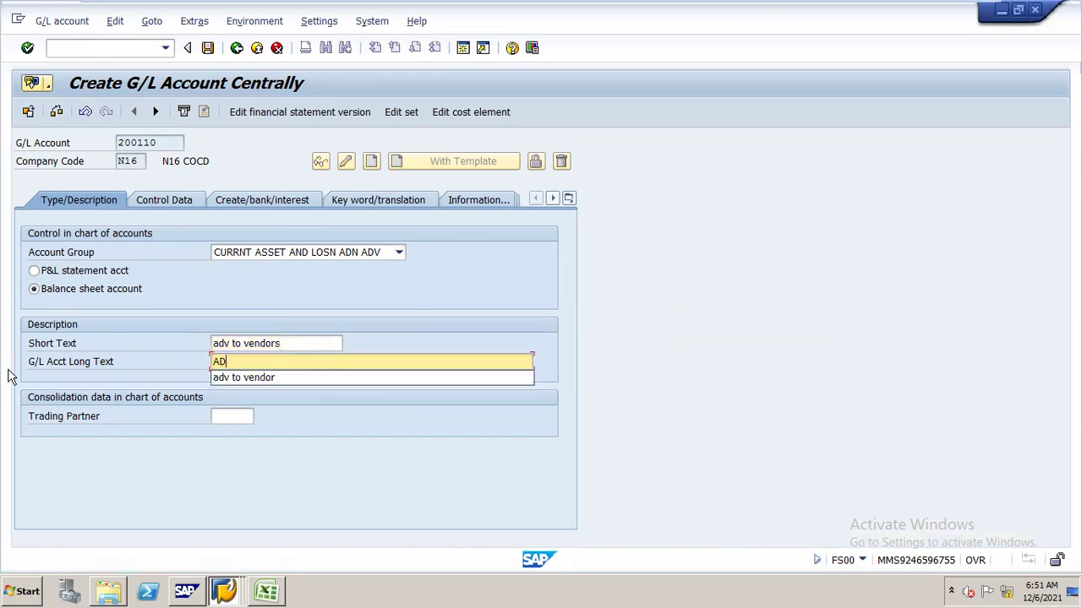
{"action": "left_click", "coordinate": [224, 379]}
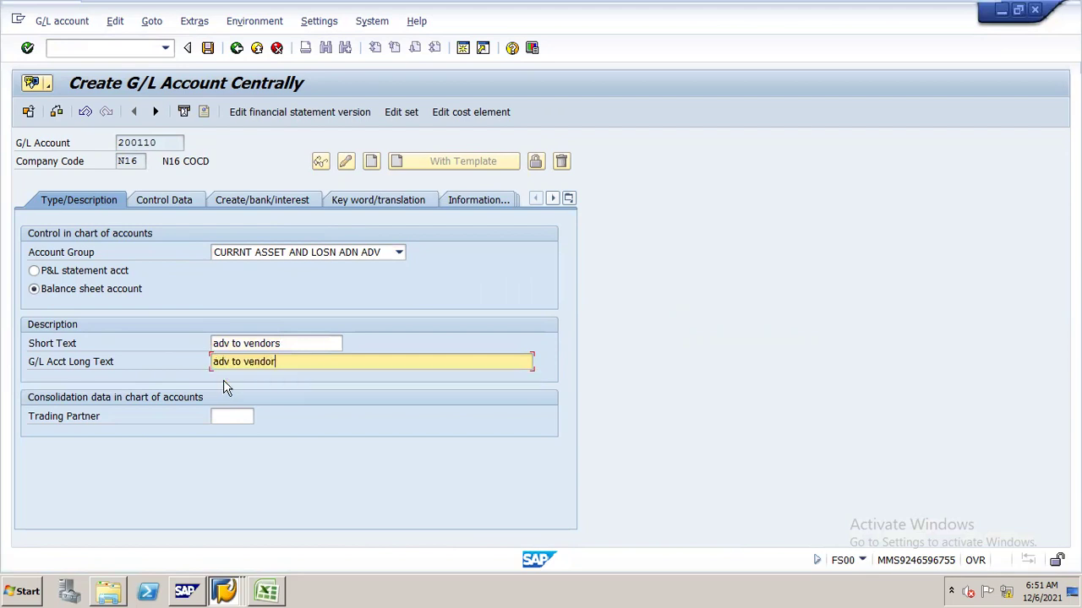
- Review the control data and the document creation settings of account 200110, and save the account
{"action": "left_click", "coordinate": [186, 205]}
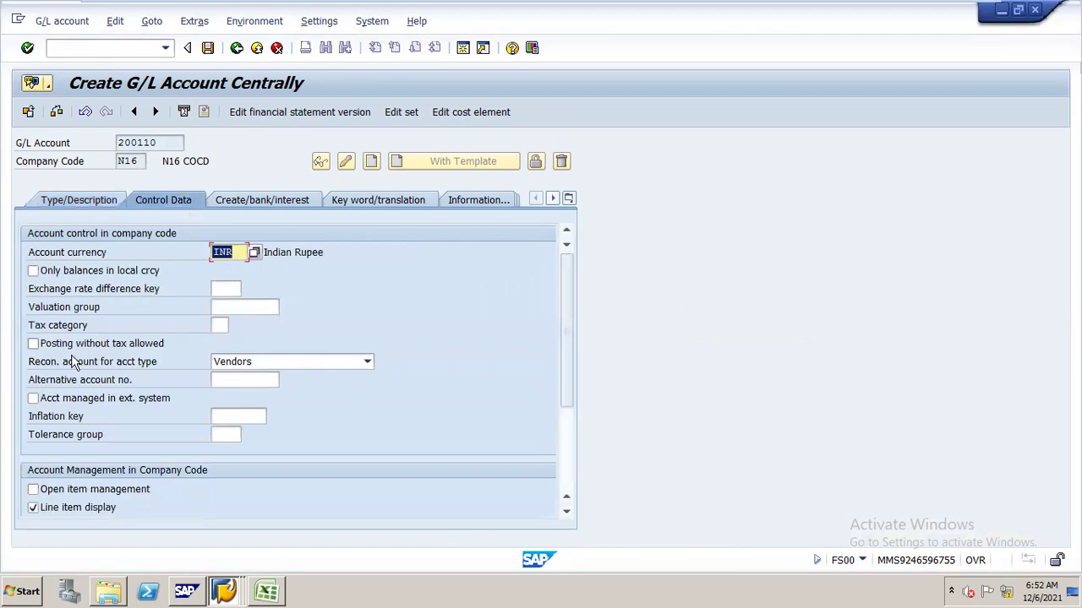
{"action": "left_click", "coordinate": [245, 200]}
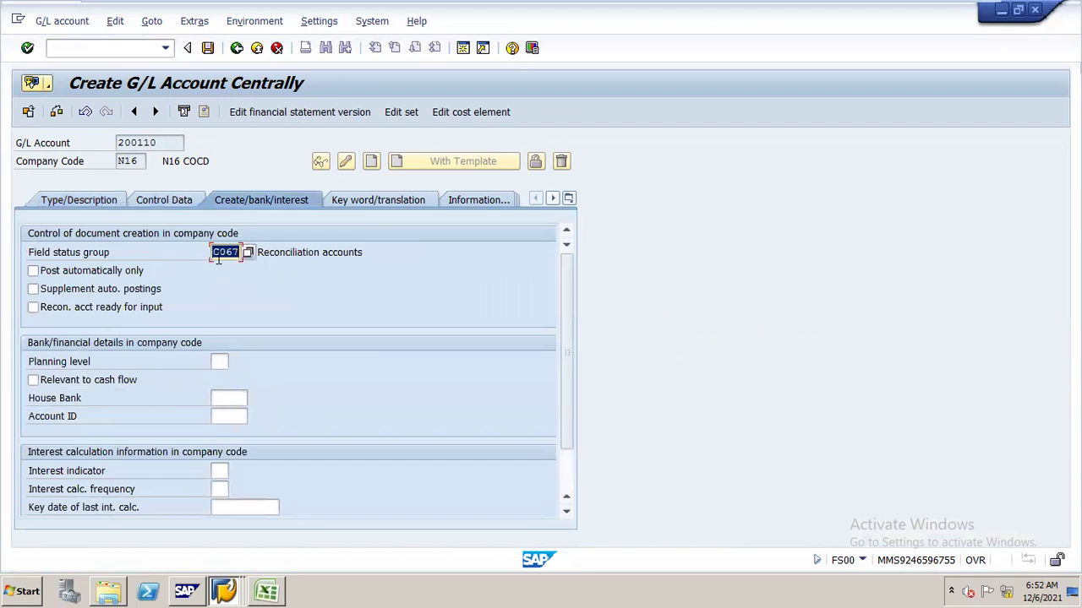
{"action": "left_click", "coordinate": [208, 48]}
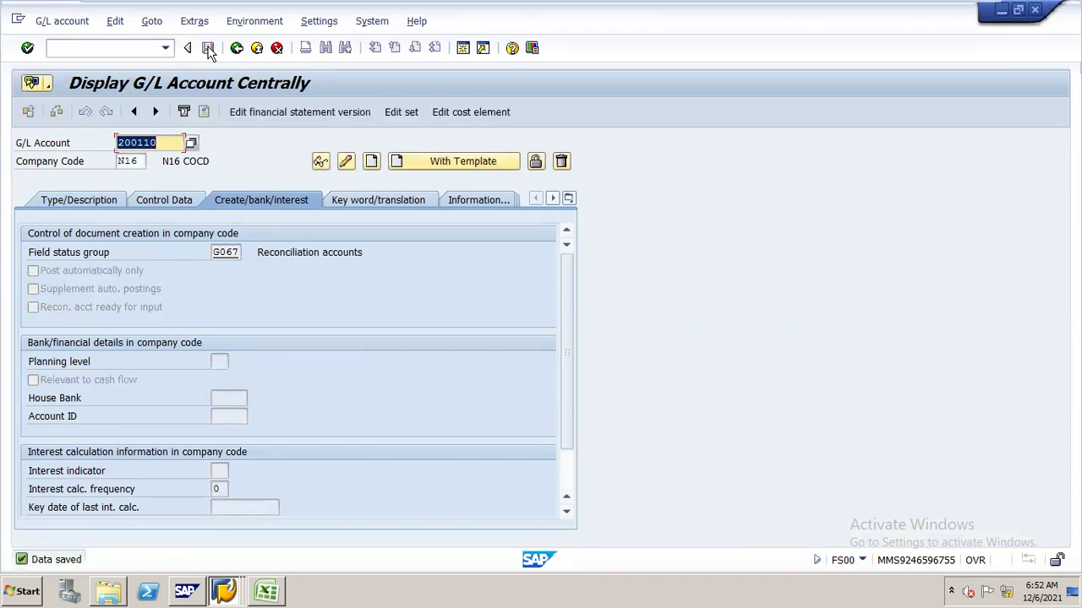
{"action": "left_click", "coordinate": [225, 507]}
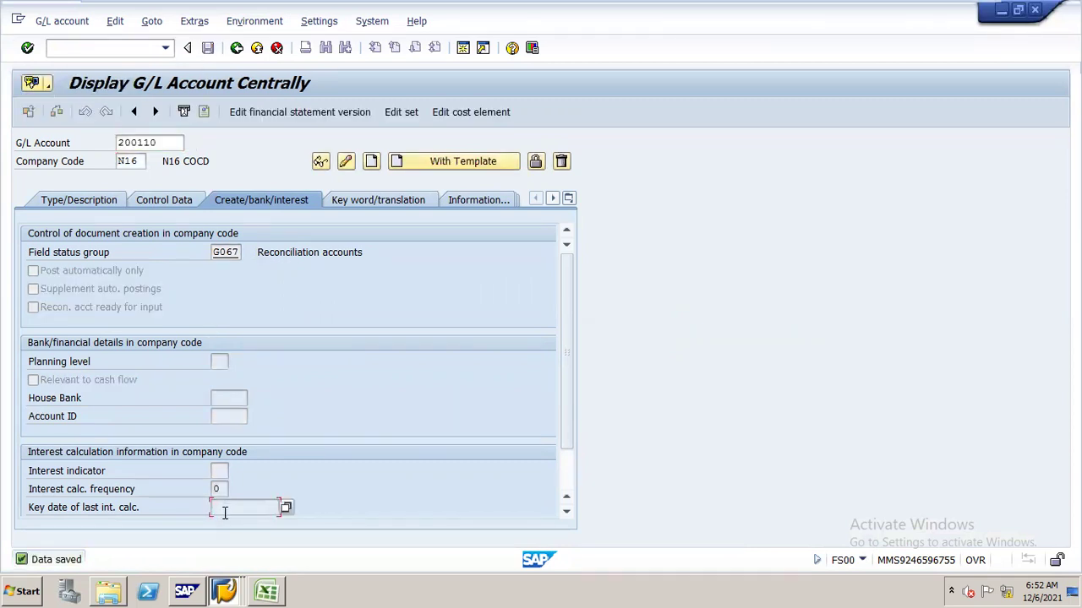
- In the Display IMG session, expand Financial Accounting, Accounts Receivable and Accounts Payable, down to Business Transactions
{"action": "left_click", "coordinate": [225, 588]}
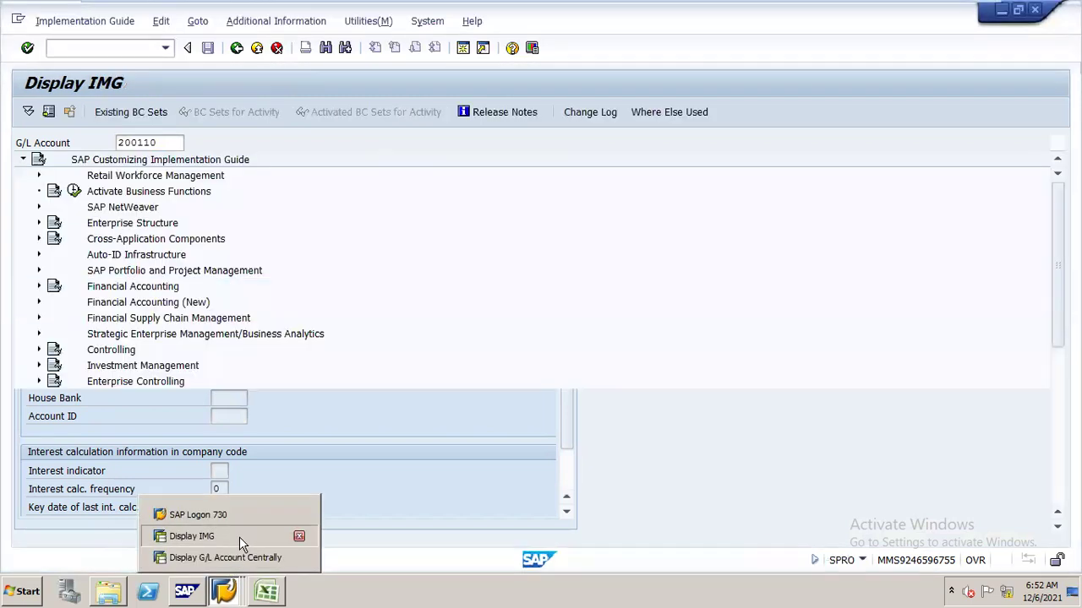
{"action": "left_click", "coordinate": [239, 536]}
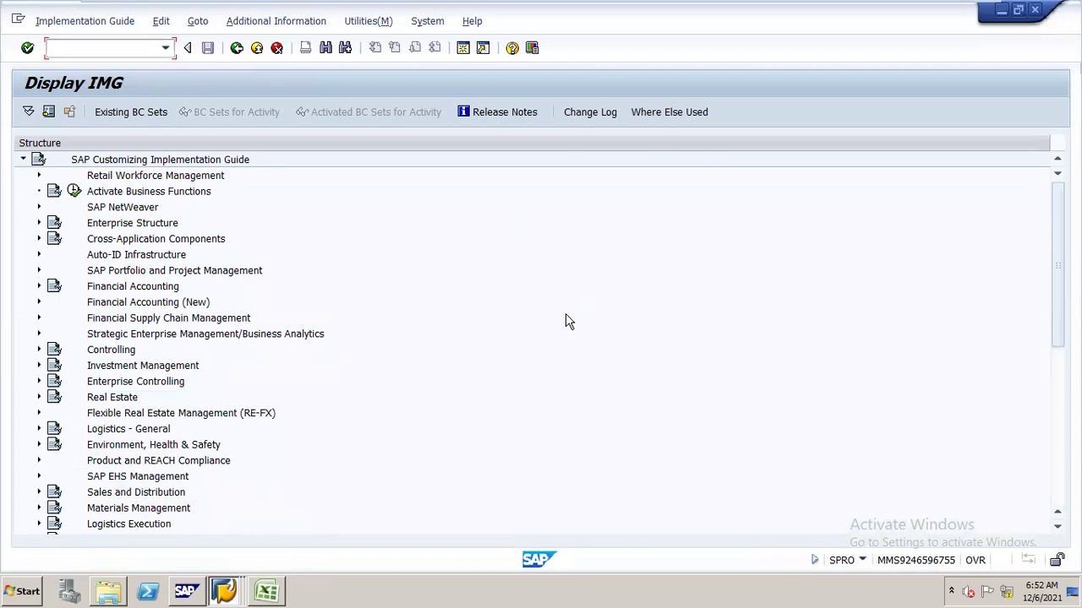
{"action": "left_click", "coordinate": [115, 289]}
{"action": "double_click", "coordinate": [116, 291]}
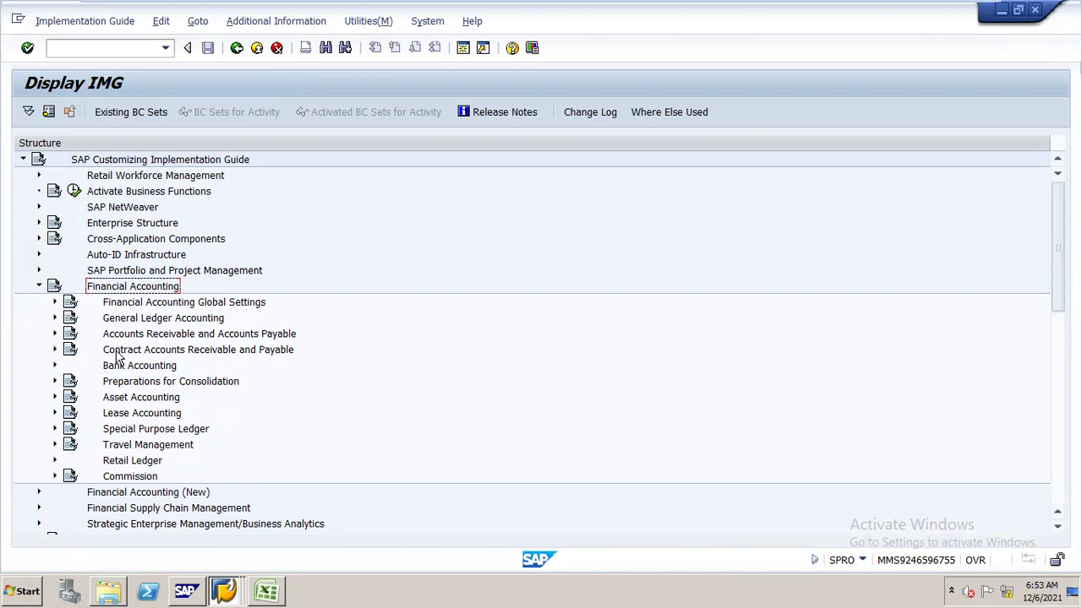
{"action": "left_click", "coordinate": [123, 339]}
{"action": "double_click", "coordinate": [123, 339]}
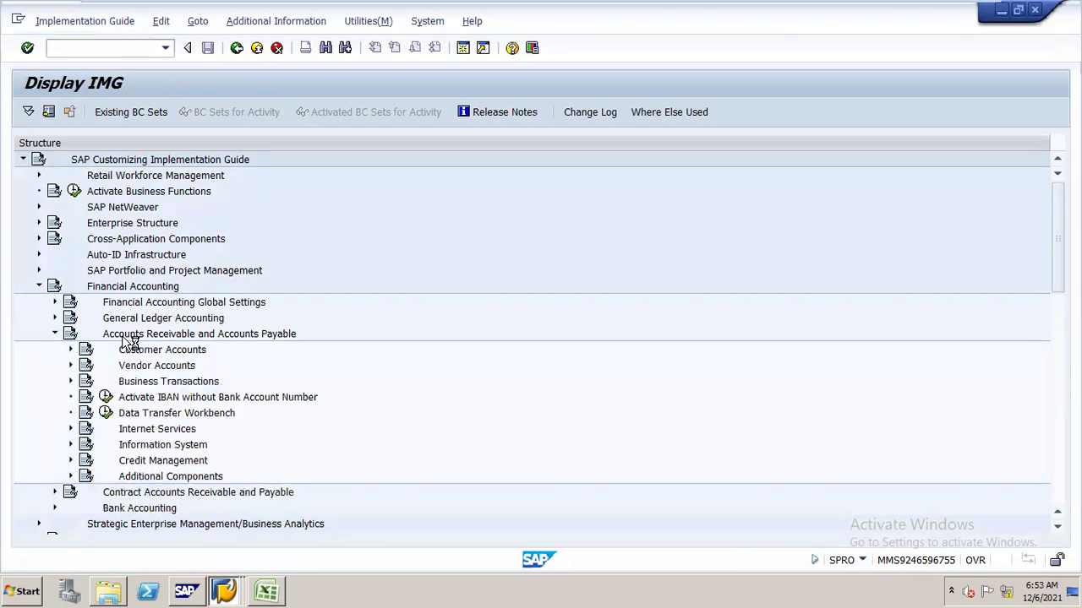
{"action": "key", "text": "Down"}
{"action": "key", "text": "Down"}
{"action": "key", "text": "Down"}
{"action": "key", "text": "Right"}
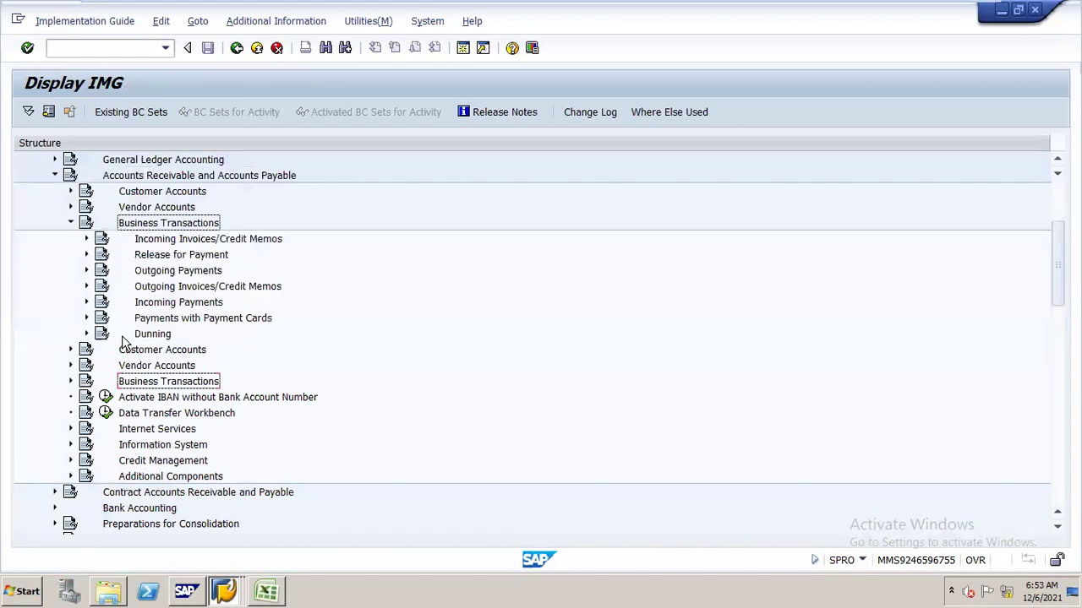
- Expand the Down Payment Made node under Business Transactions
{"action": "key", "text": "Down"}
{"action": "key", "text": "Down"}
{"action": "key", "text": "Down"}
{"action": "key", "text": "Down"}
{"action": "key", "text": "Down"}
{"action": "key", "text": "Down"}
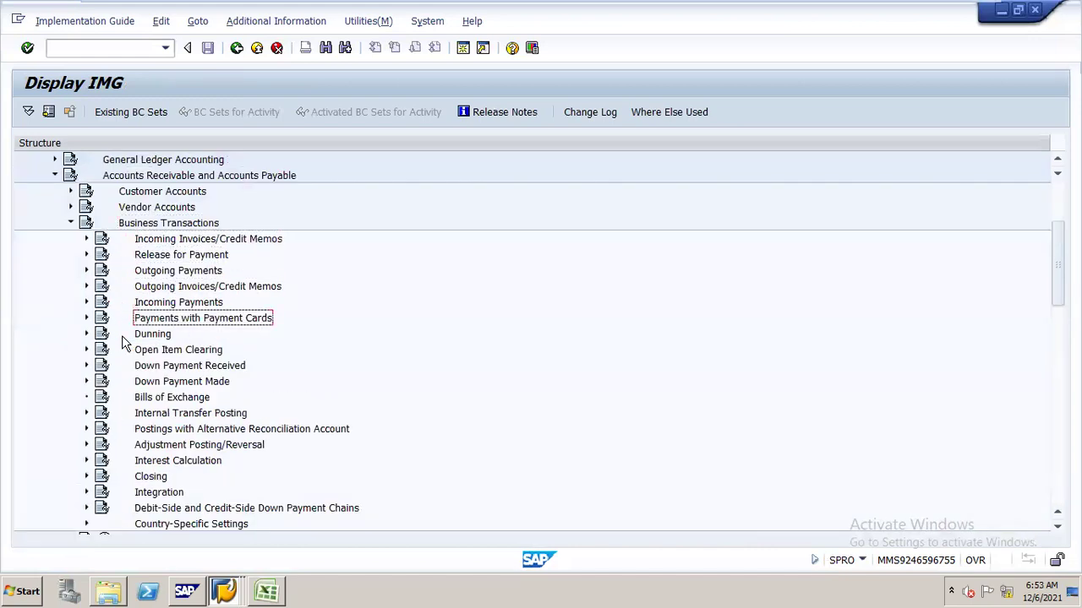
{"action": "key", "text": "Down"}
{"action": "key", "text": "Down"}
{"action": "key", "text": "Down"}
{"action": "key", "text": "Down"}
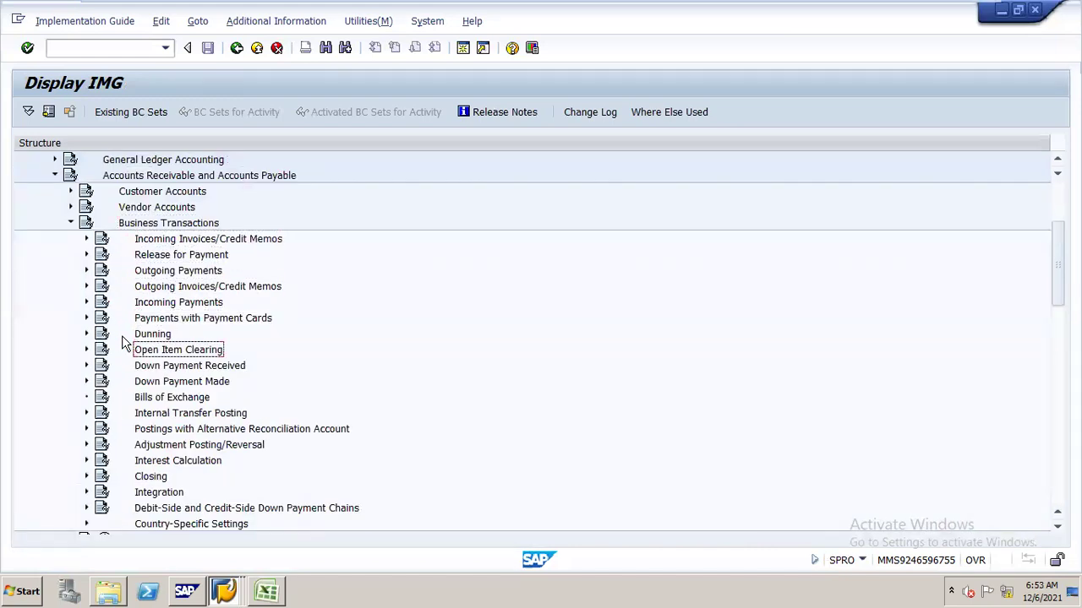
{"action": "key", "text": "Right"}
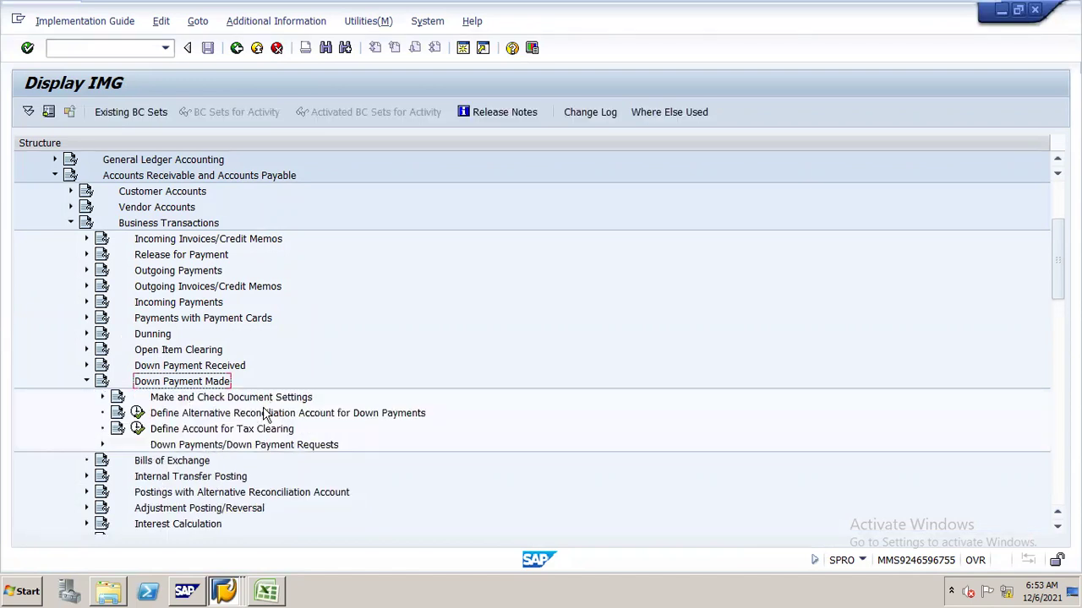
- Open Define Alternative Reconciliation Account for Down Payments under Down Payment Made and check the possible account types without changing any
{"action": "left_click", "coordinate": [136, 414]}
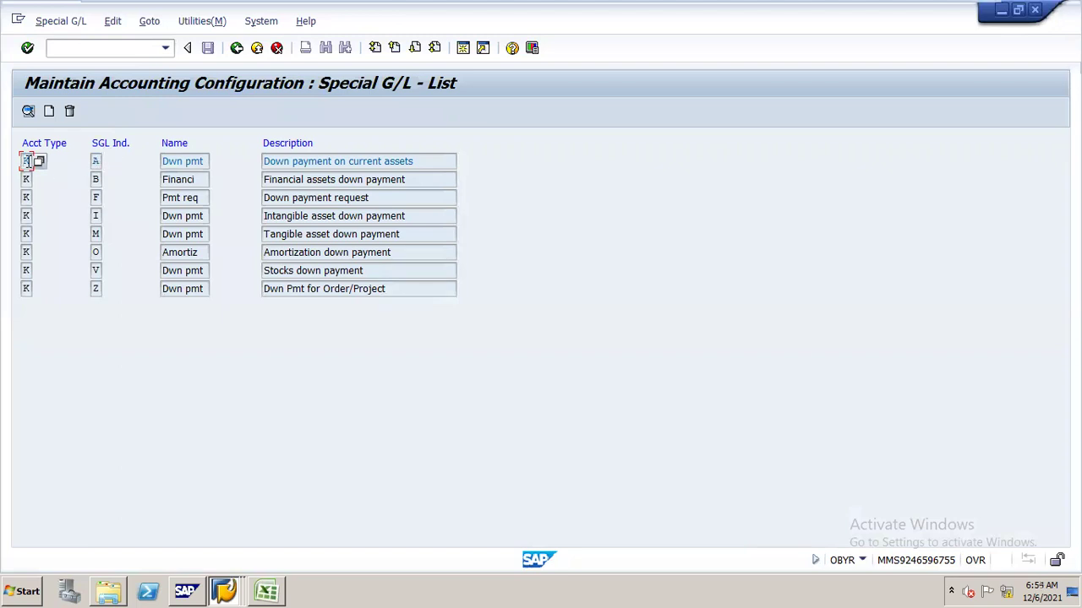
{"action": "left_click", "coordinate": [40, 164]}
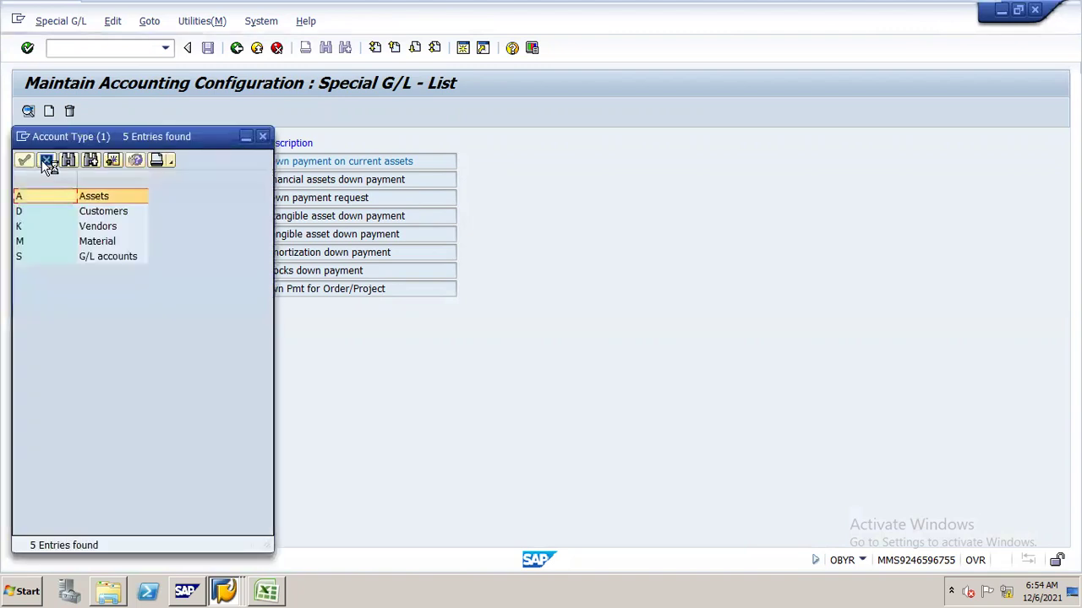
{"action": "left_click", "coordinate": [60, 211]}
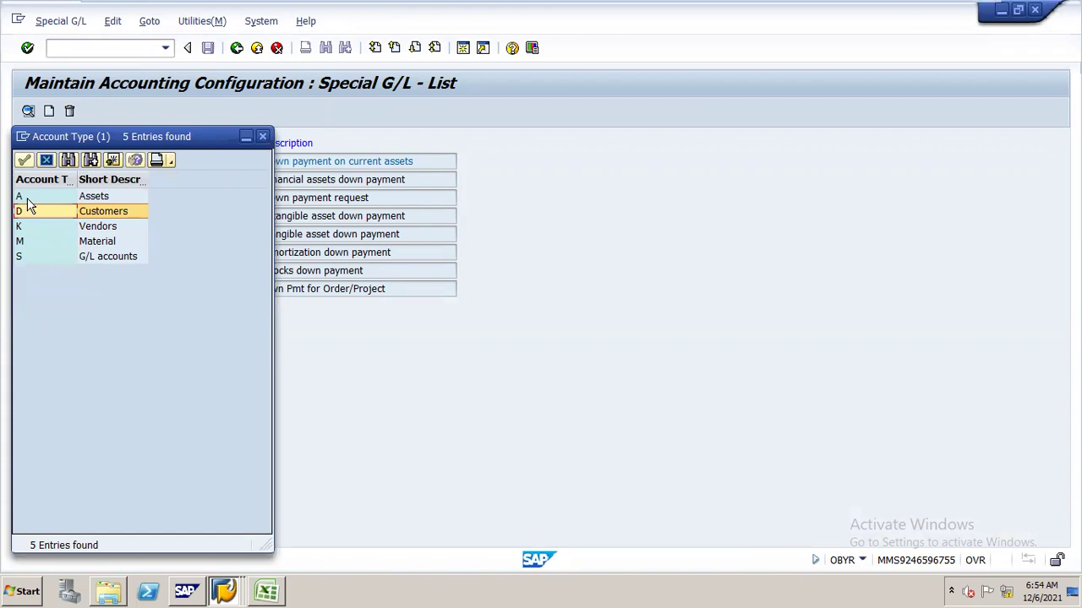
{"action": "left_click", "coordinate": [93, 228]}
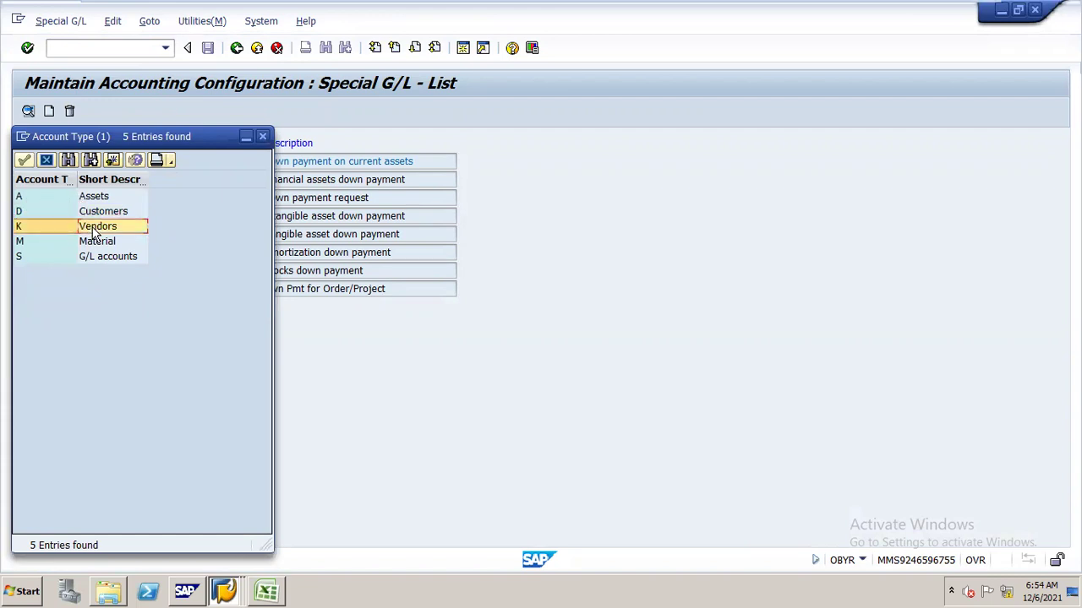
{"action": "left_click", "coordinate": [264, 136]}
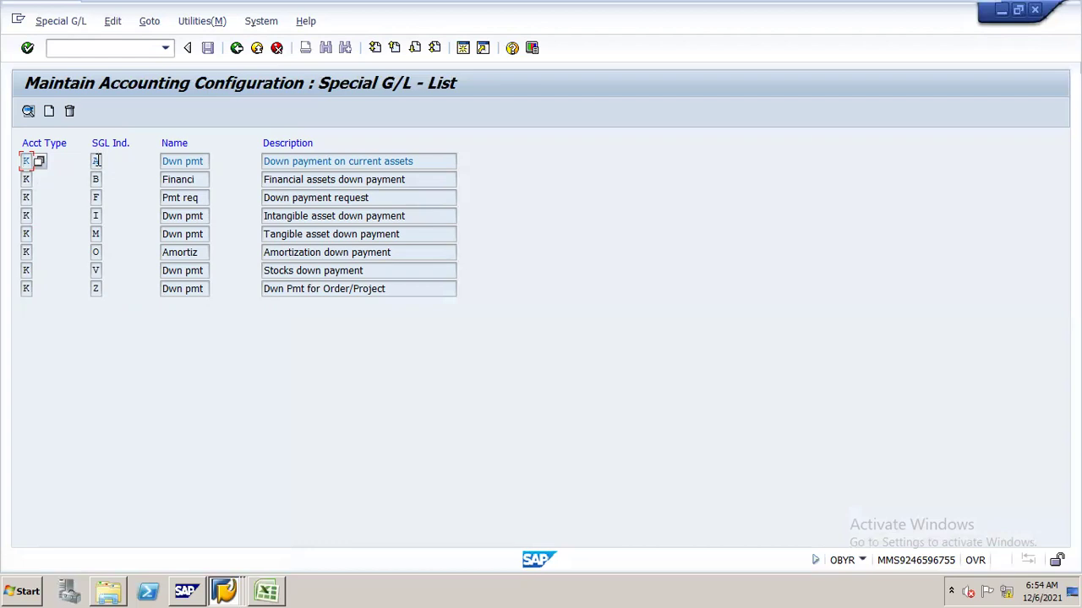
- For vendor down payments on current assets in chart of accounts N16, assign special G/L account 200110 to reconciliation account 100501
{"action": "double_click", "coordinate": [181, 162]}
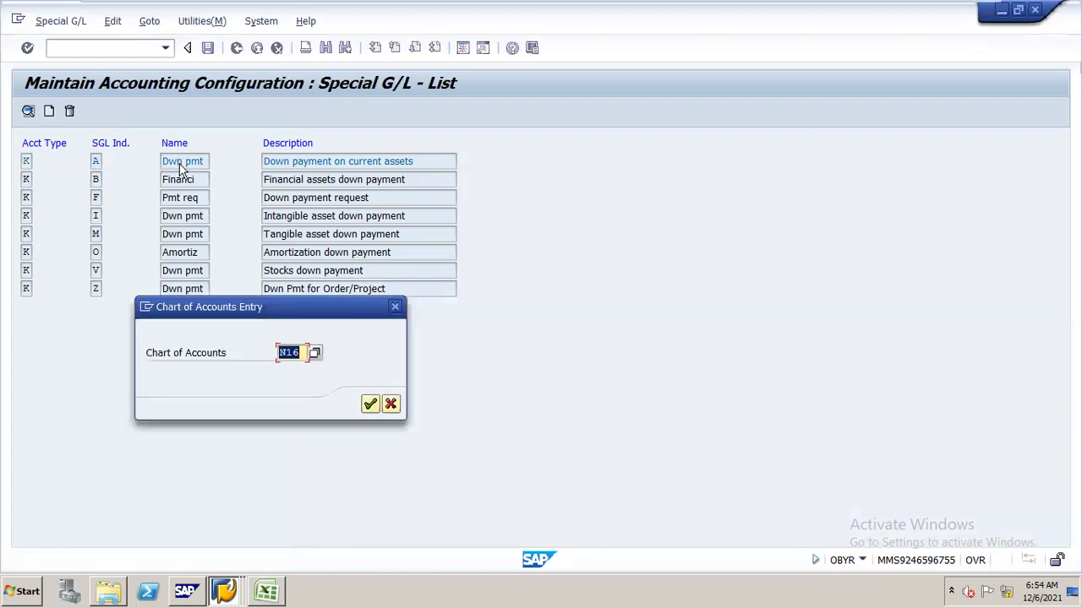
{"action": "key", "text": "Return"}
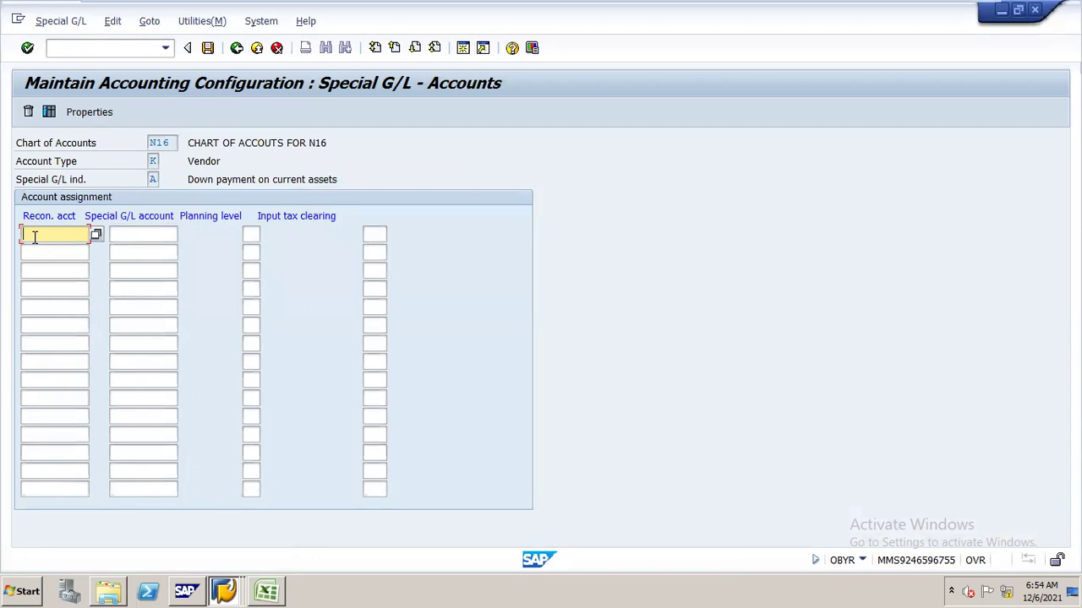
{"action": "type", "text": "2"}
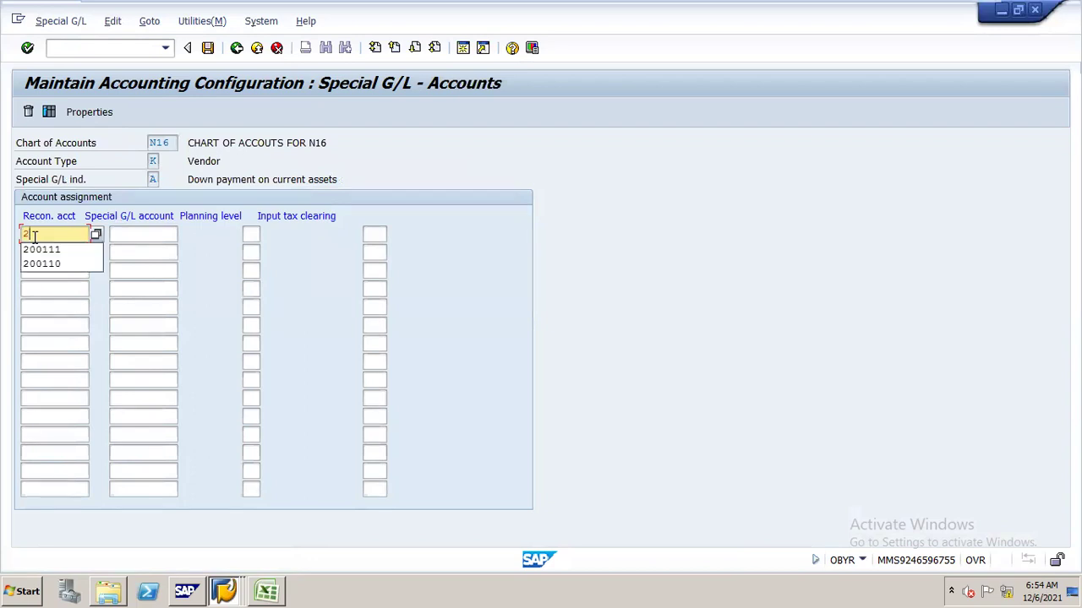
{"action": "key", "text": "BackSpace"}
{"action": "type", "text": "100501"}
{"action": "key", "text": "Tab"}
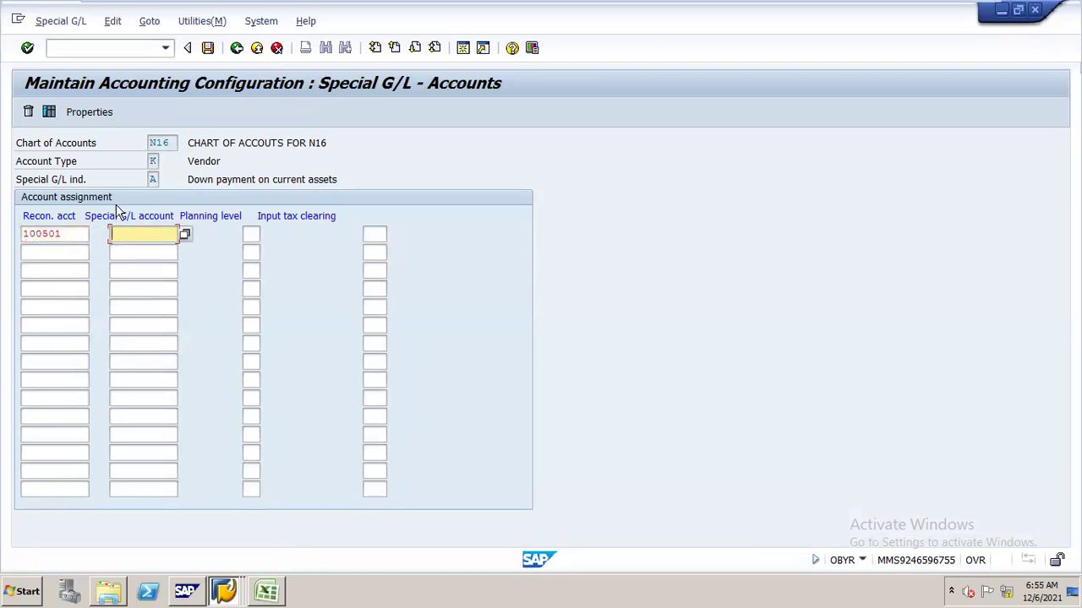
{"action": "type", "text": "2"}
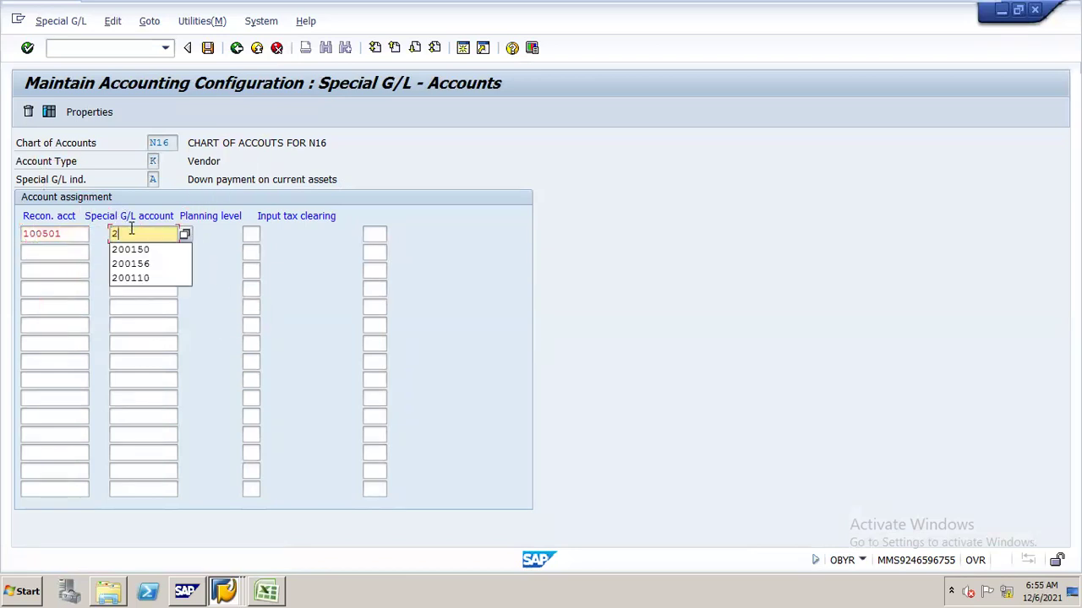
{"action": "type", "text": "0011"}
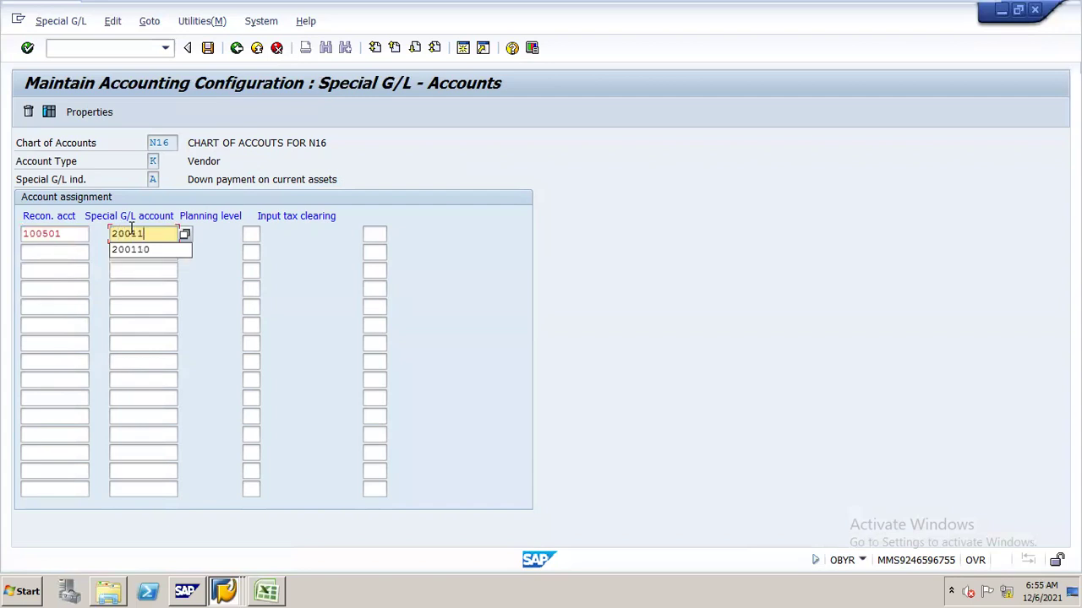
{"action": "type", "text": "0"}
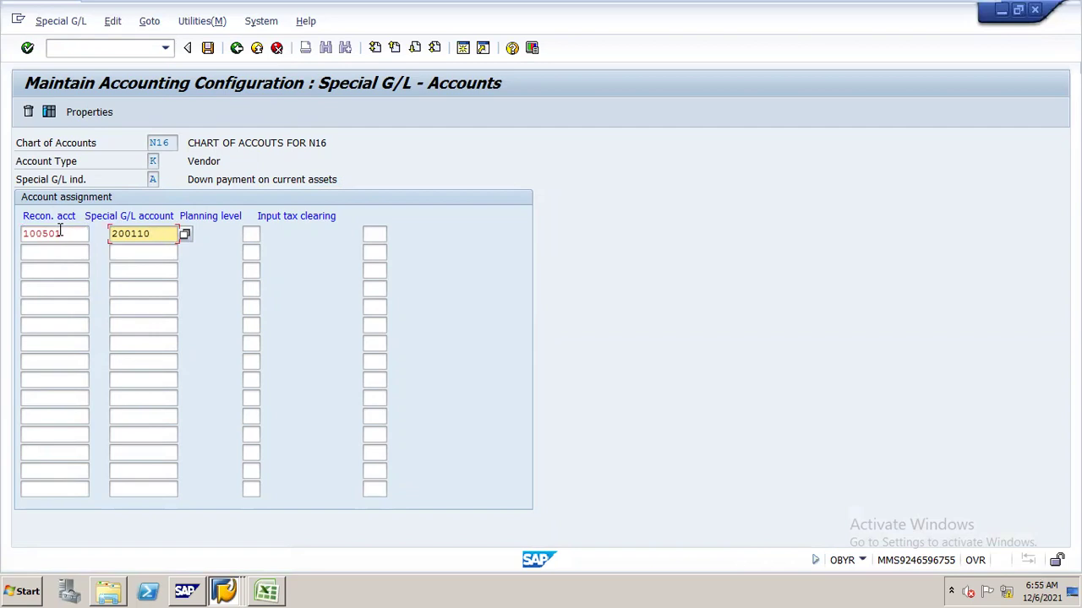
{"action": "left_click_drag", "start_coordinate": [68, 235], "coordinate": [10, 240]}
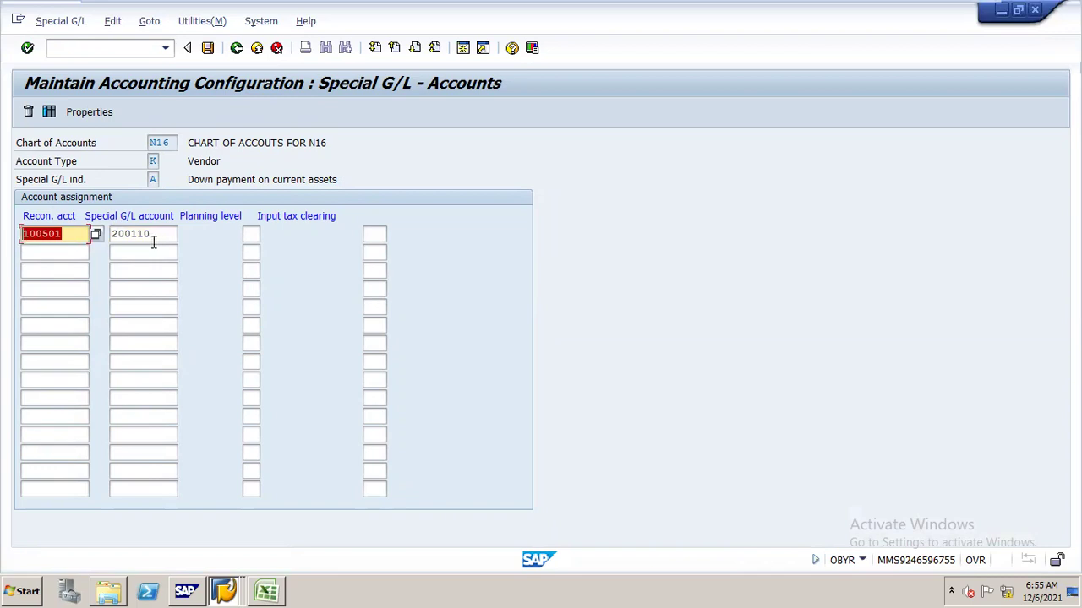
{"action": "left_click_drag", "start_coordinate": [162, 234], "coordinate": [107, 238]}
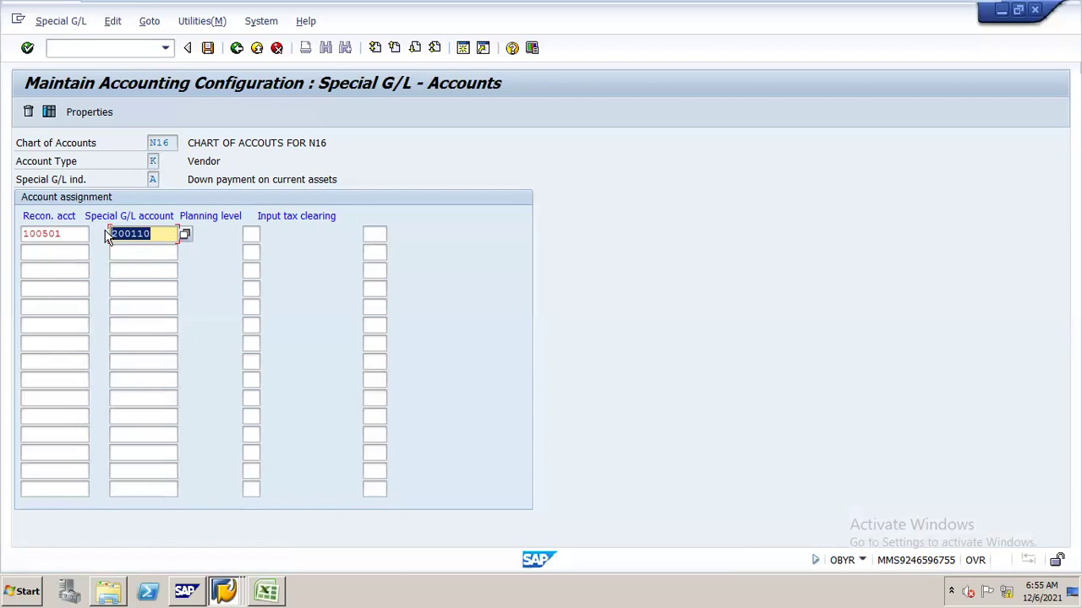
{"action": "left_click_drag", "start_coordinate": [66, 235], "coordinate": [9, 306]}
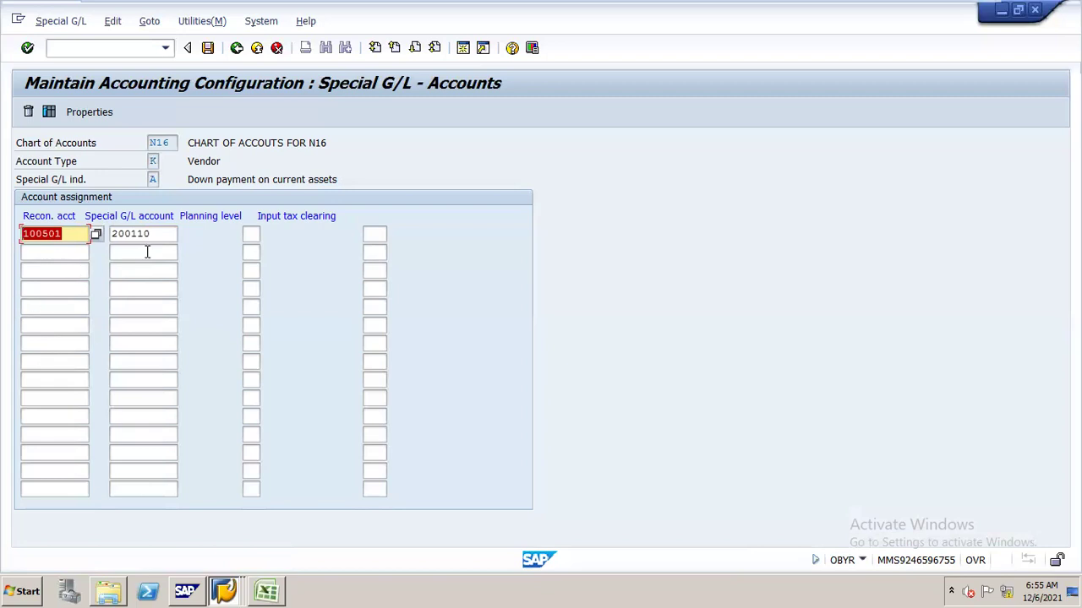
{"action": "left_click_drag", "start_coordinate": [157, 236], "coordinate": [76, 233]}
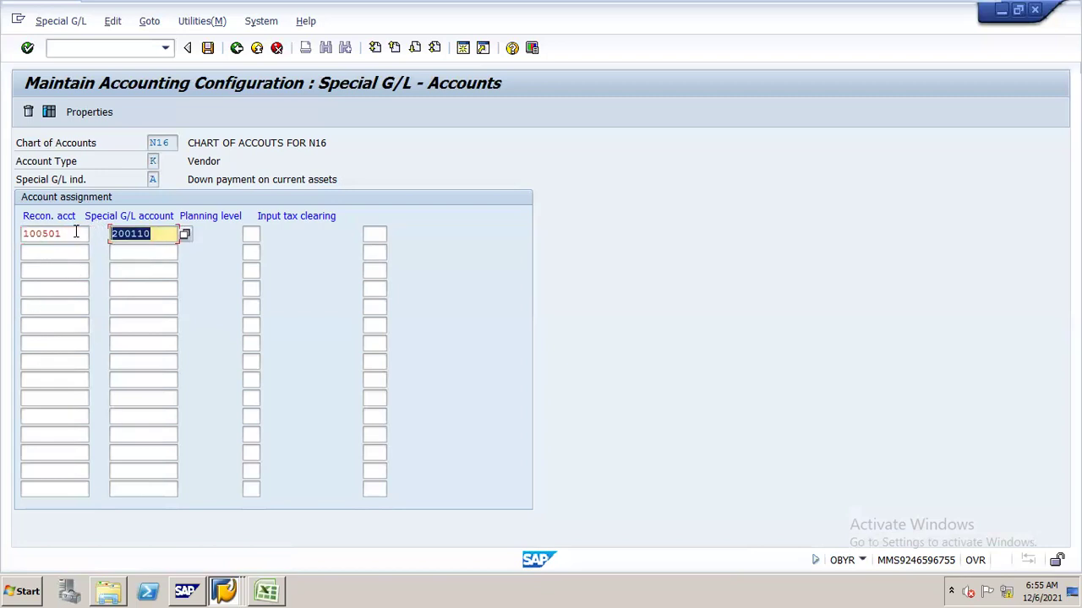
- Save the special G/L account assignment under the own customizing request EH5K900166, N16 CONFIGURATION
{"action": "left_click", "coordinate": [207, 49]}
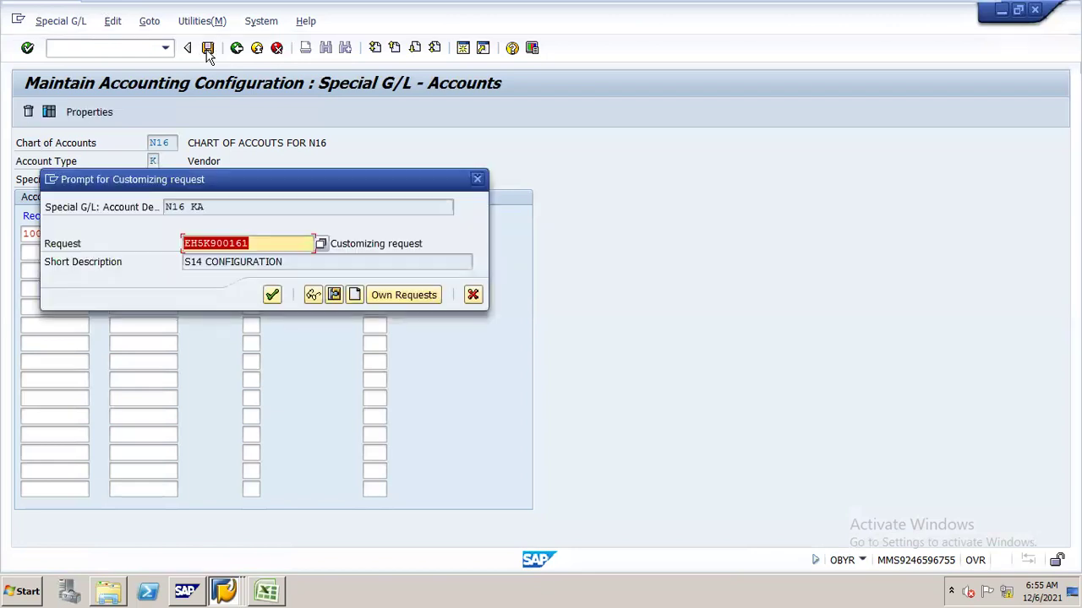
{"action": "left_click", "coordinate": [428, 297]}
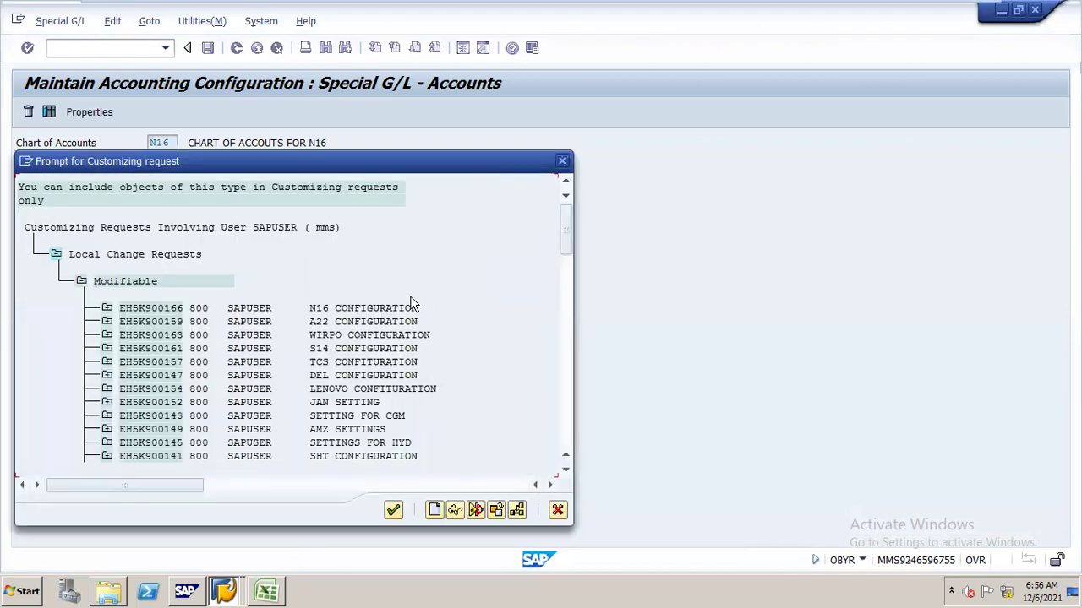
{"action": "double_click", "coordinate": [321, 308]}
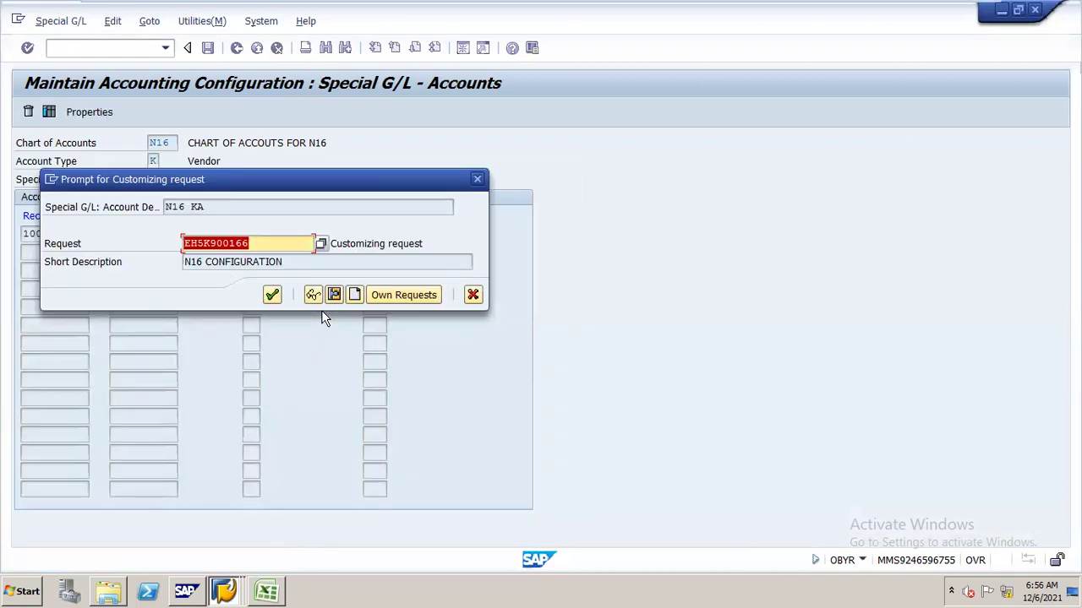
{"action": "left_click", "coordinate": [272, 295]}
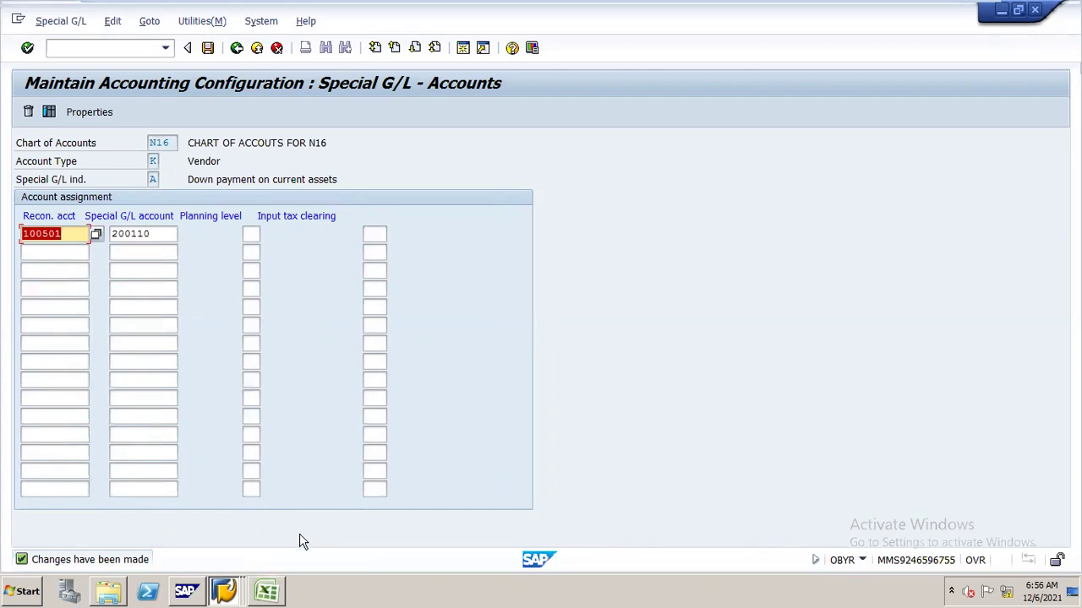
{"action": "left_click", "coordinate": [235, 572]}
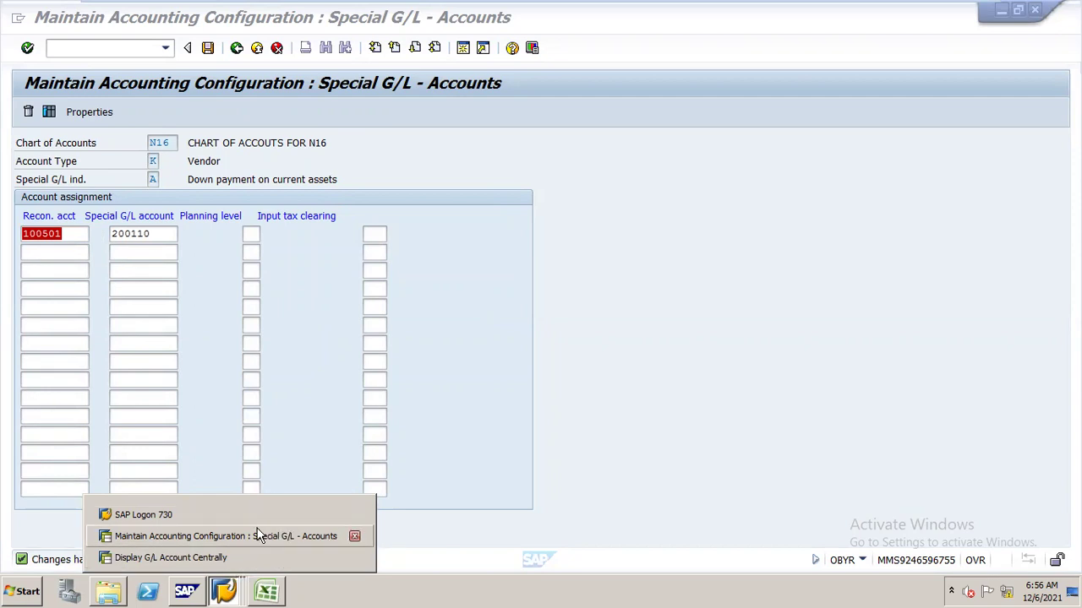
{"action": "left_click", "coordinate": [607, 149]}
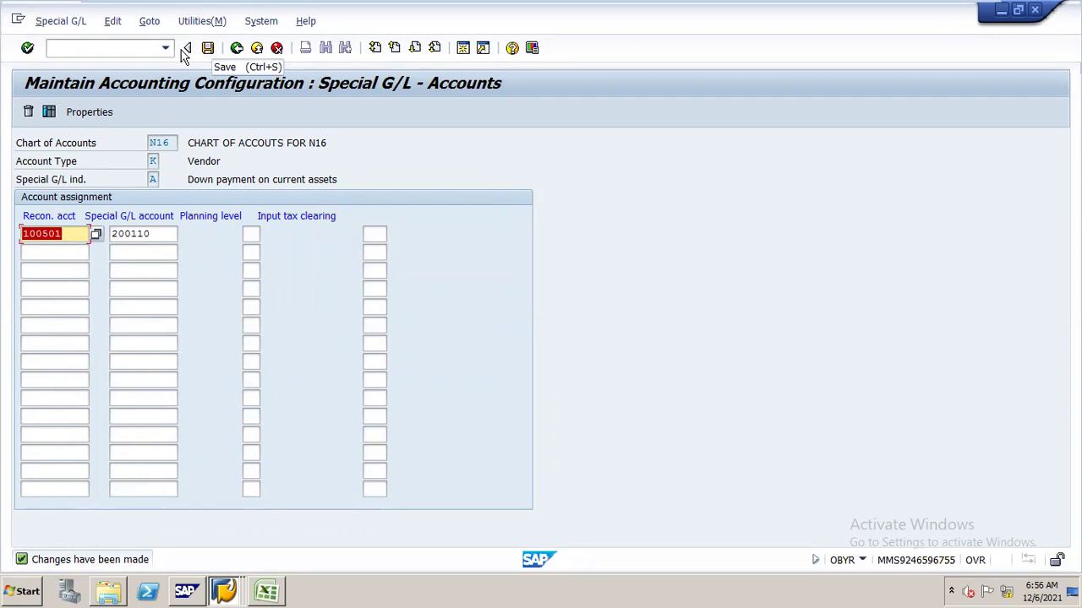
- Switch to the Excel worksheet and note the transaction codes F-43 in J18 and F-53 in J19
{"action": "left_click", "coordinate": [265, 589]}
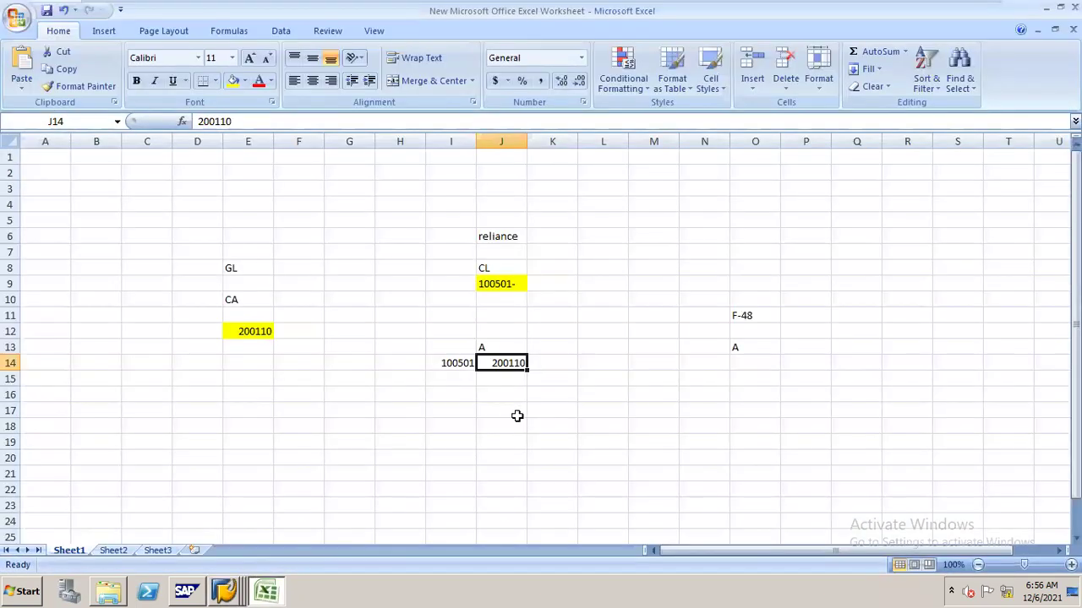
{"action": "left_click", "coordinate": [505, 424]}
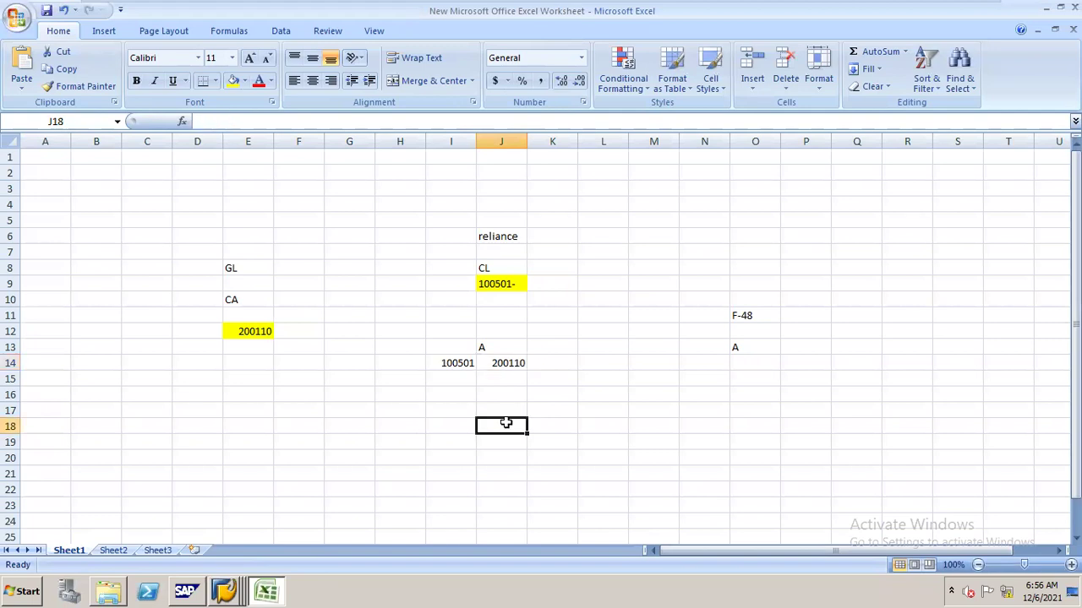
{"action": "type", "text": "F-43"}
{"action": "key", "text": "Return"}
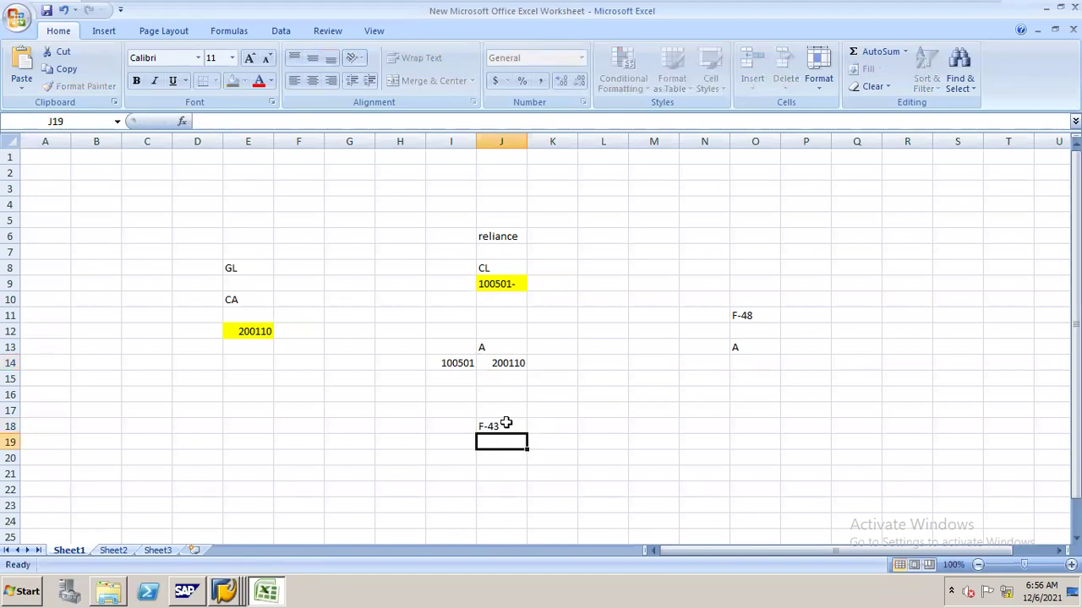
{"action": "type", "text": "F53"}
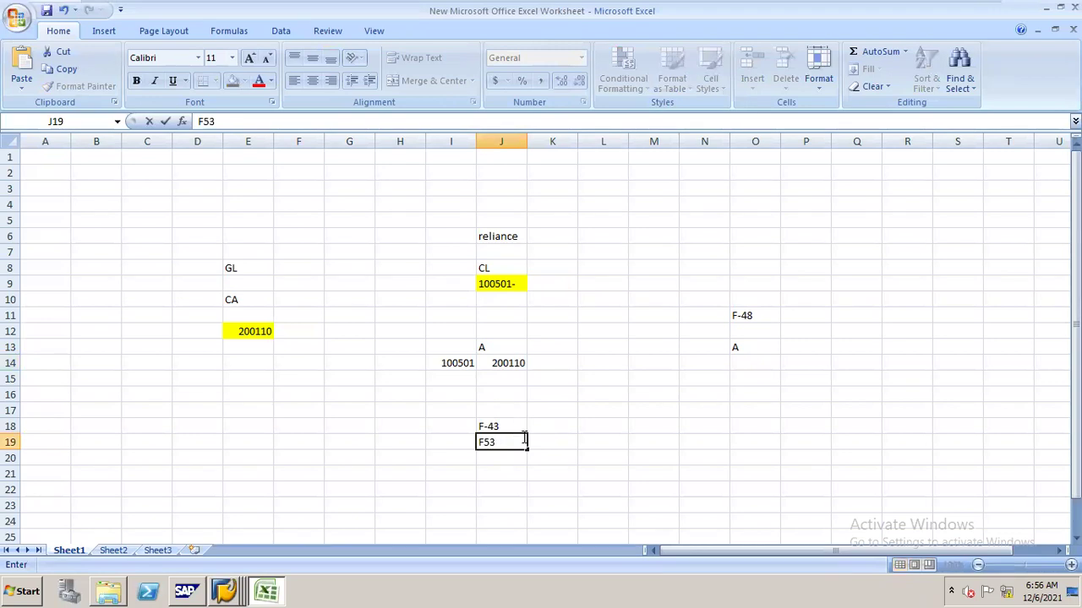
{"action": "key", "text": "BackSpace"}
{"action": "key", "text": "BackSpace"}
{"action": "type", "text": "-53"}
- Enter the transaction codes F-48 in cell L18 and F-43 in cell L19
{"action": "left_click", "coordinate": [617, 427]}
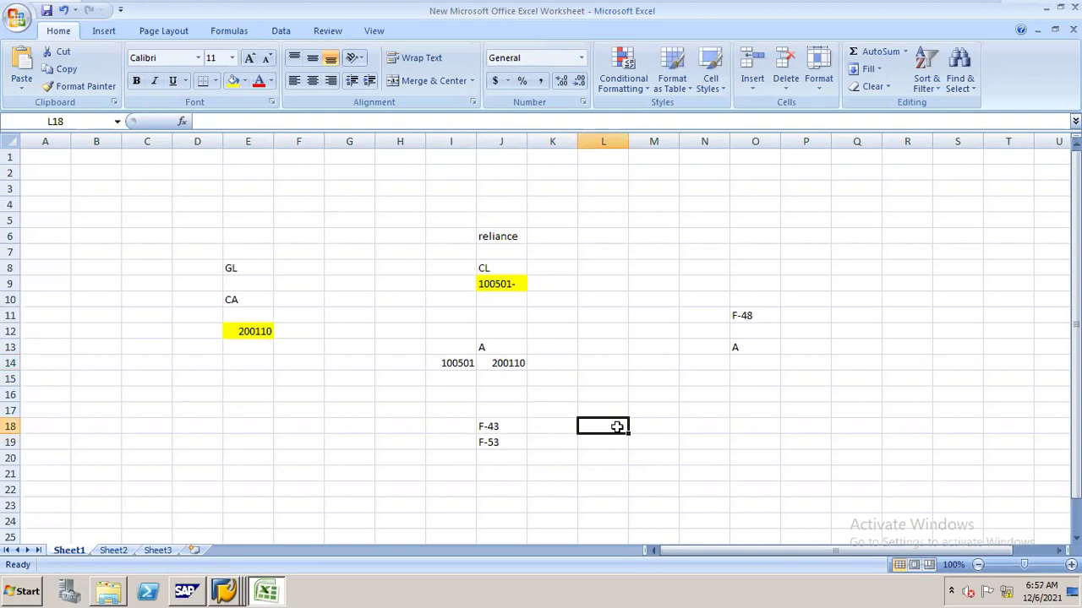
{"action": "type", "text": "F-48"}
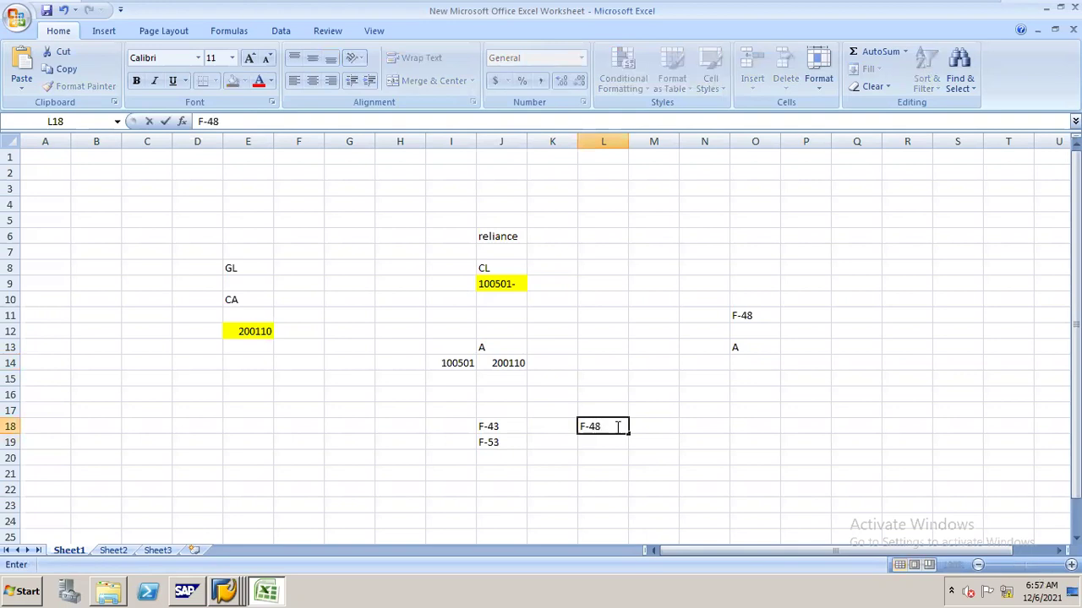
{"action": "key", "text": "alt+Tab"}
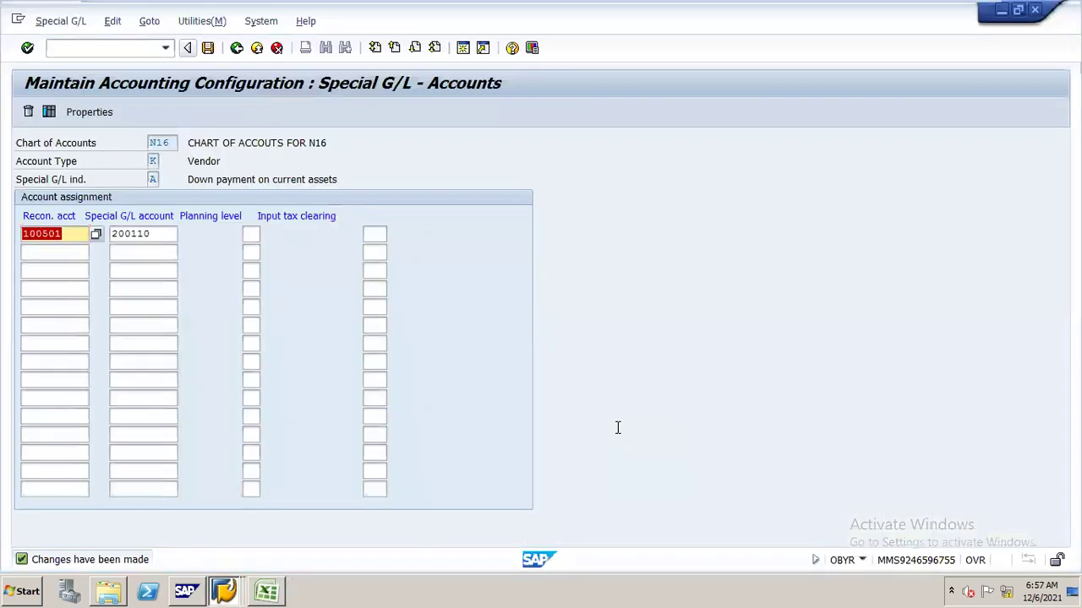
{"action": "key", "text": "alt+Tab"}
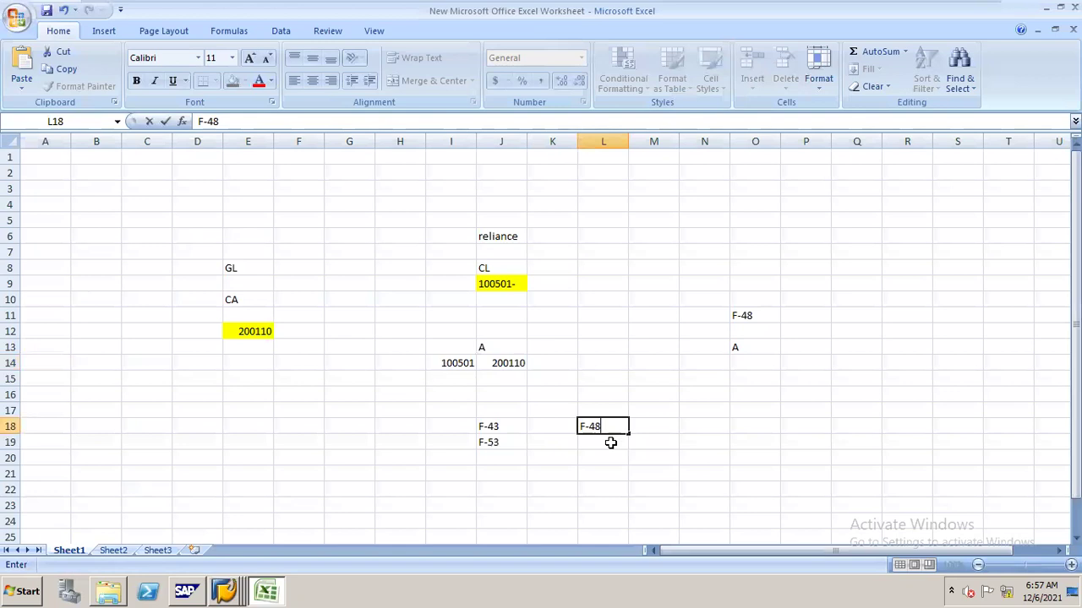
{"action": "left_click", "coordinate": [610, 442]}
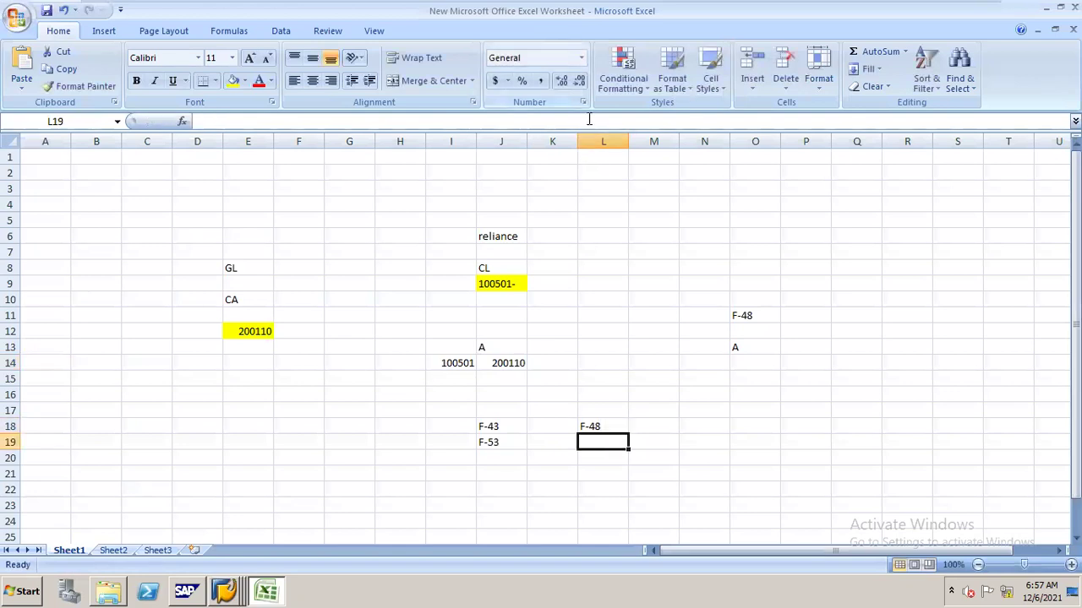
{"action": "type", "text": "F-"}
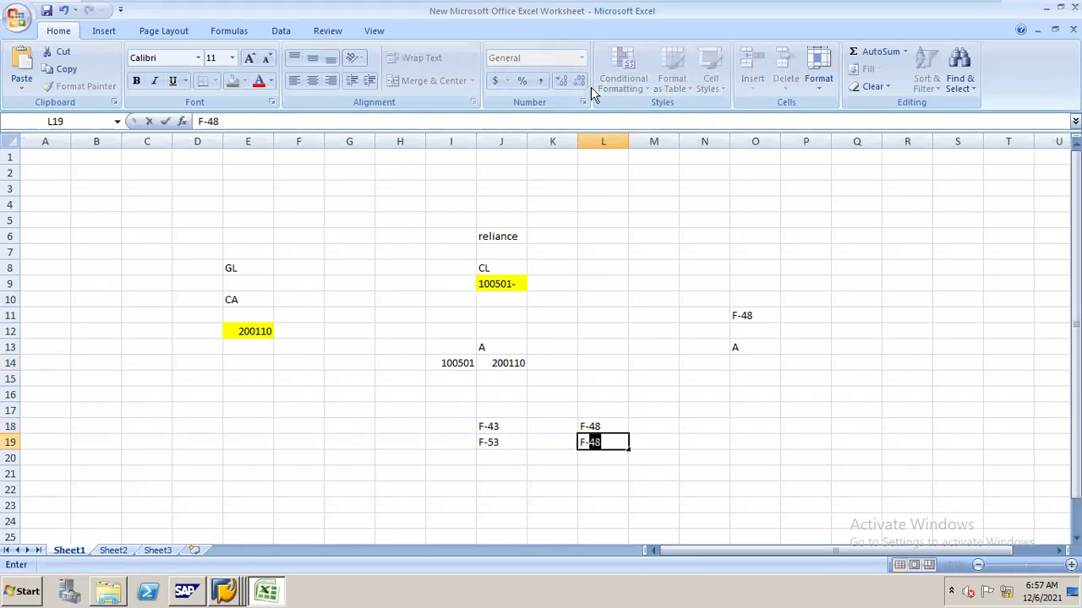
{"action": "type", "text": "43"}
- Switch back to SAP and start transaction F-48 for posting a vendor down payment in place of the current transaction
{"action": "key", "text": "alt+Tab"}
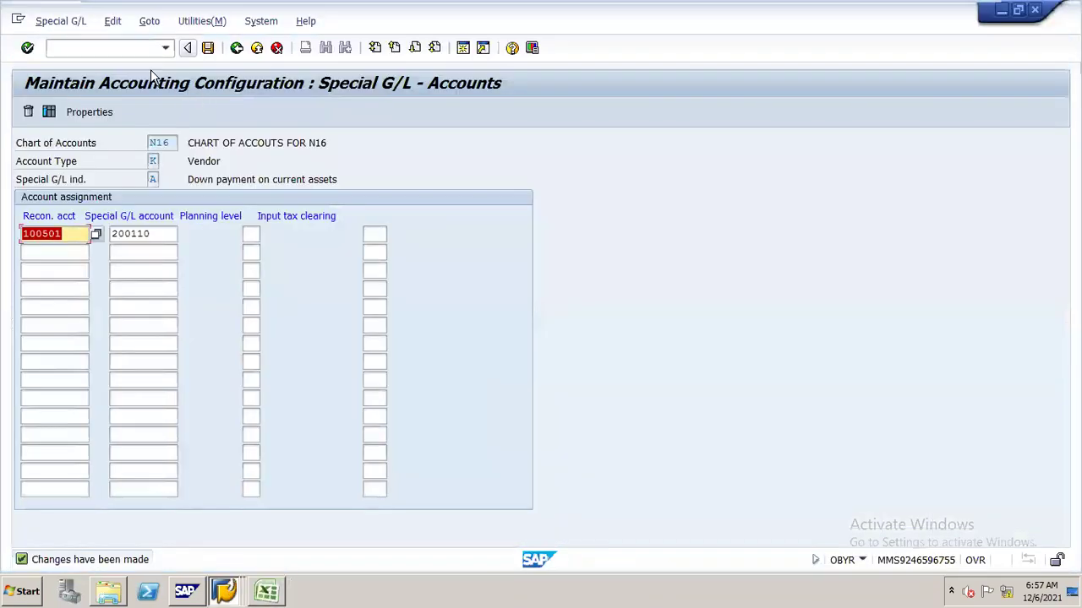
{"action": "left_click", "coordinate": [110, 48]}
{"action": "type", "text": "/NF-"}
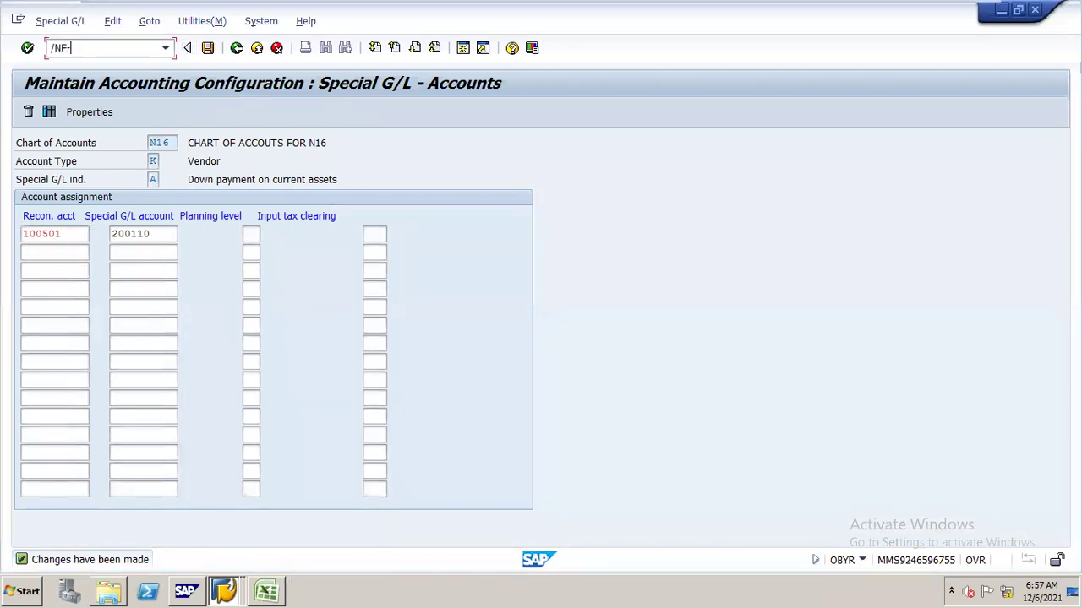
{"action": "type", "text": "48"}
{"action": "key", "text": "Return"}
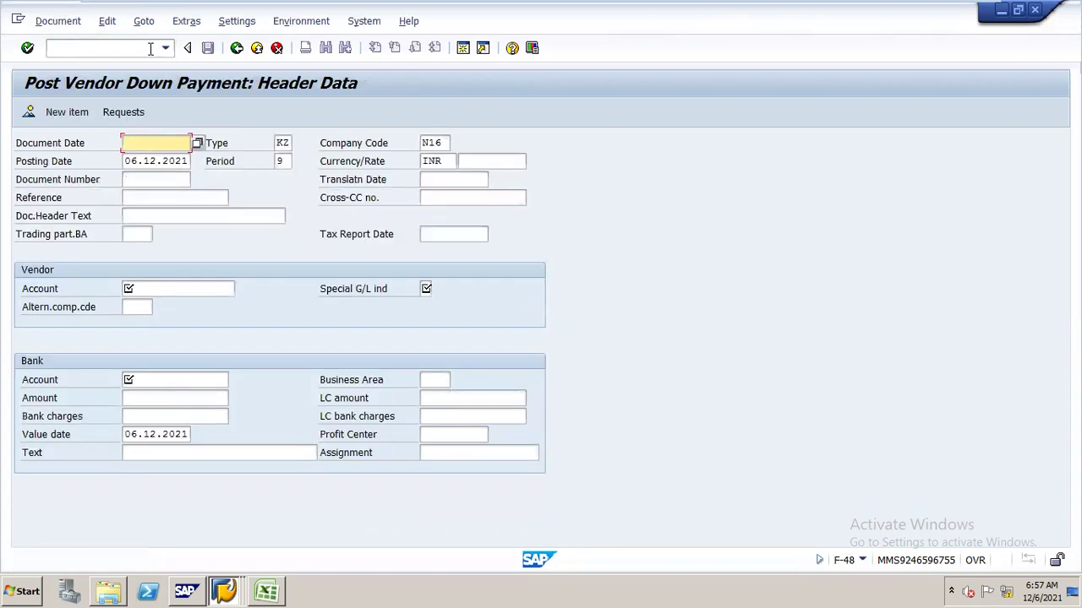
- Set the document date to 06.12.2021, choose the vendor RELIANCE 11 VENDORS, and enter special G/L indicator A
{"action": "type", "text": "06.12.2021"}
{"action": "left_click", "coordinate": [182, 289]}
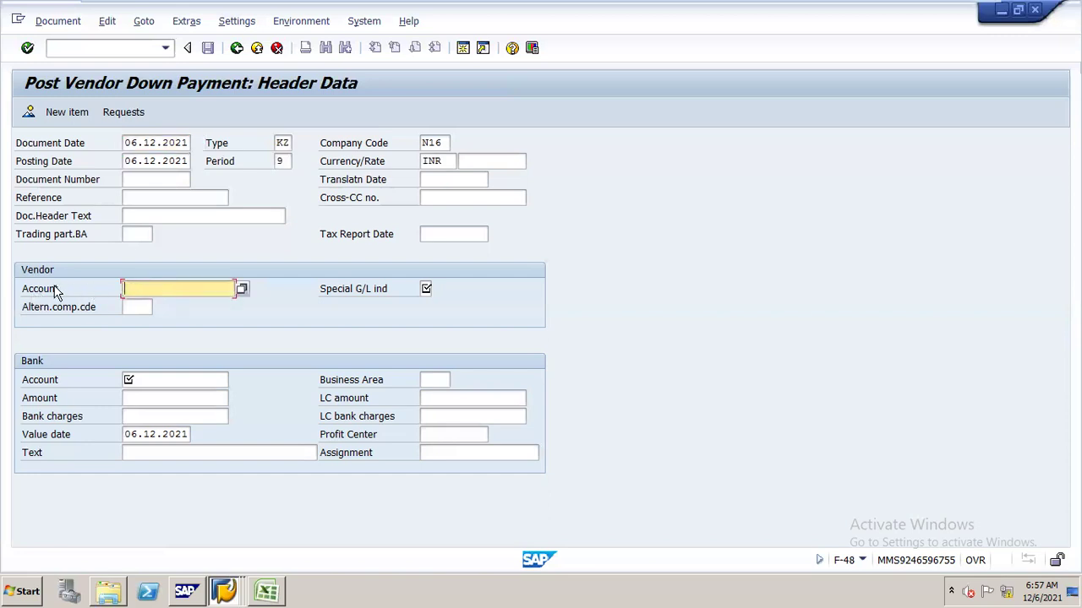
{"action": "left_click", "coordinate": [241, 289]}
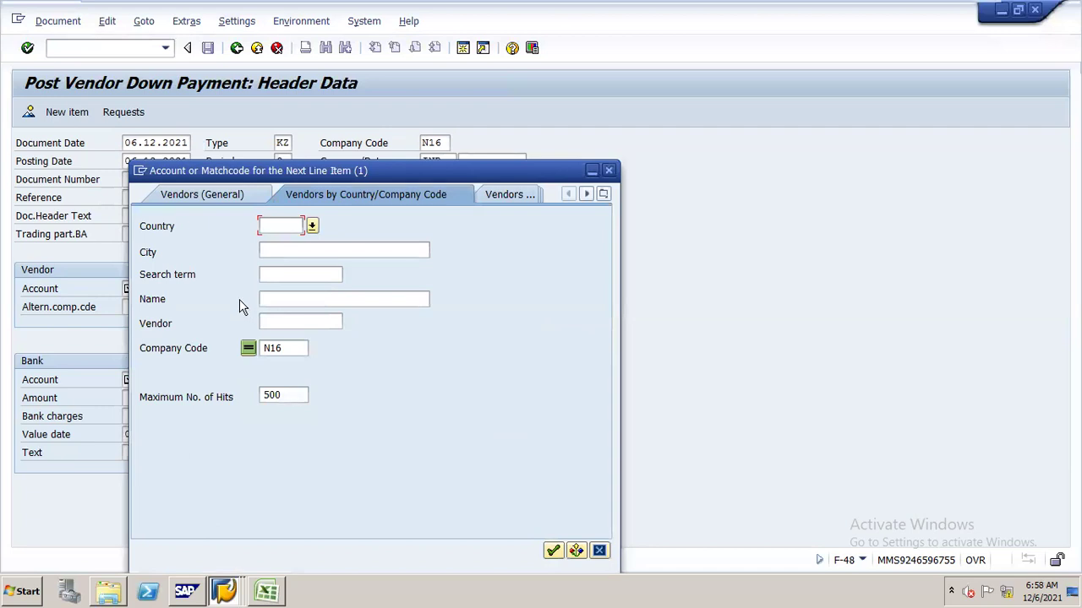
{"action": "key", "text": "Return"}
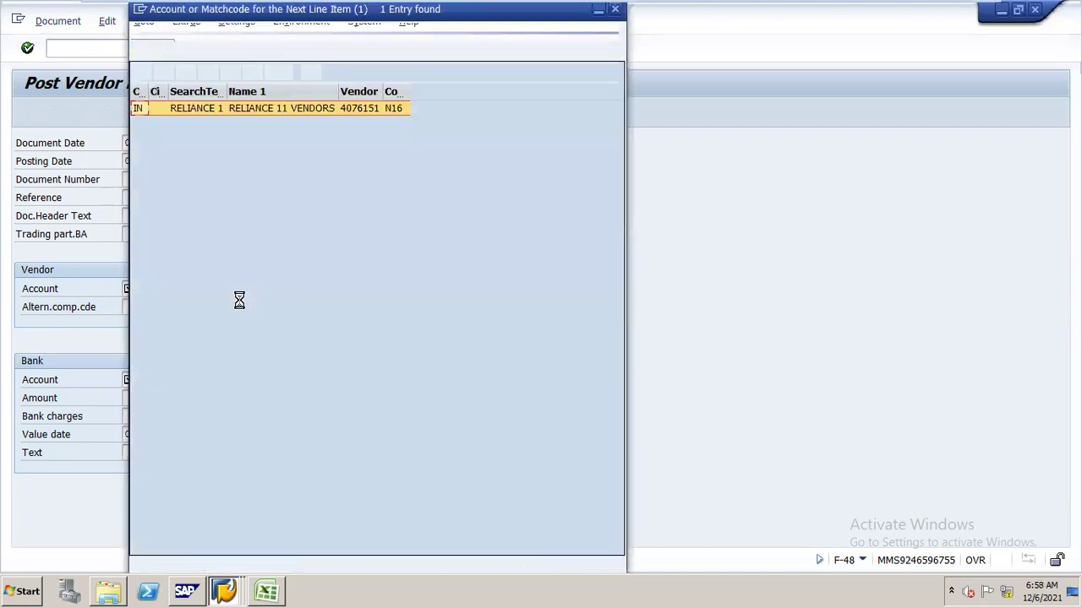
{"action": "key", "text": "Return"}
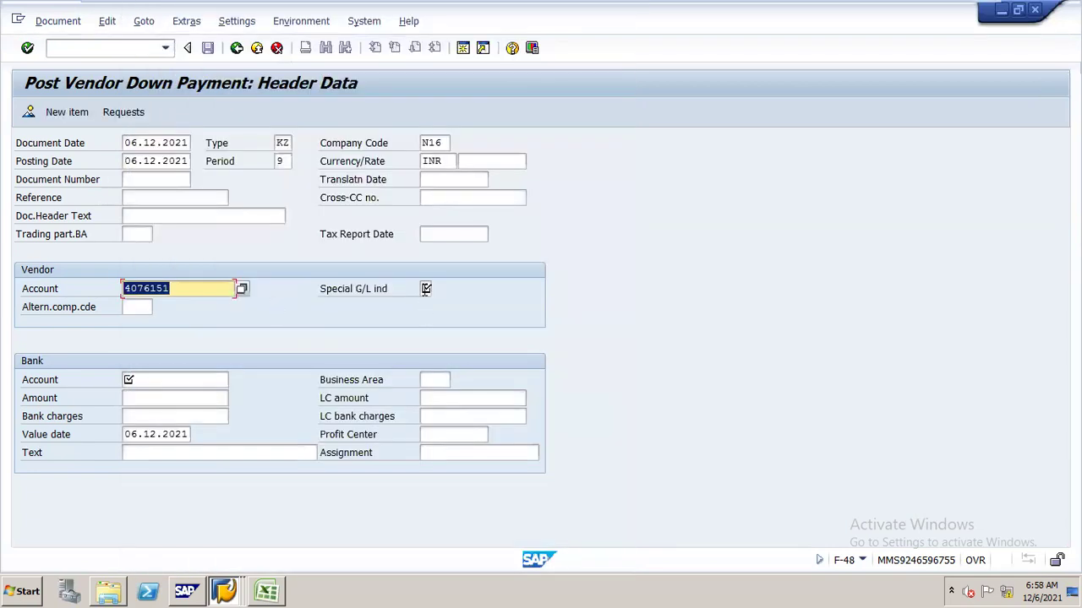
{"action": "left_click", "coordinate": [426, 289]}
{"action": "type", "text": "a"}
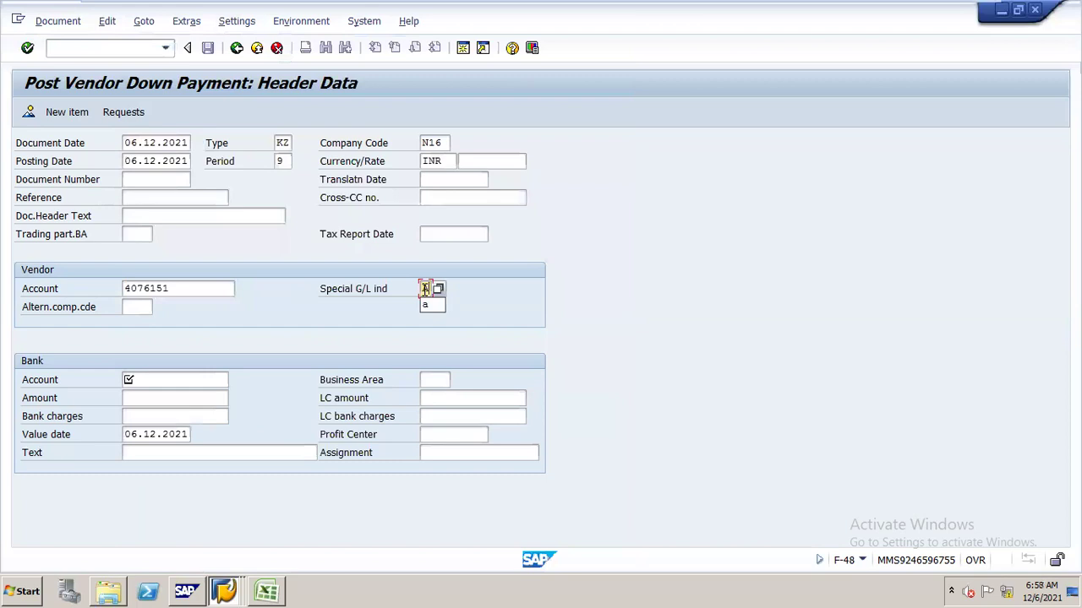
{"action": "mouse_move", "coordinate": [925, 8]}
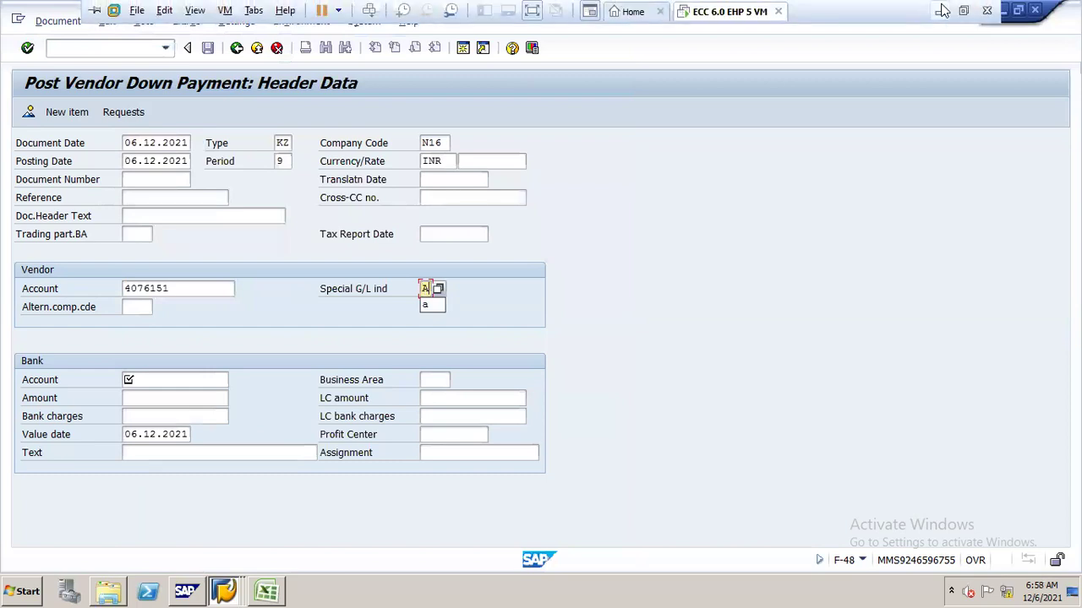
{"action": "left_click", "coordinate": [940, 11]}
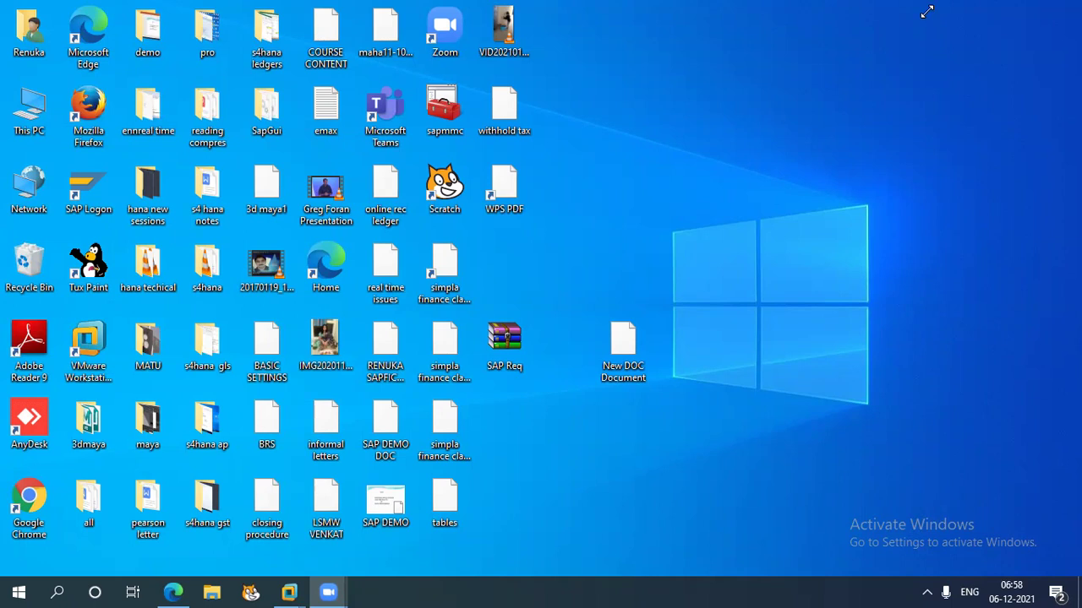
{"action": "key", "text": "alt+Tab"}
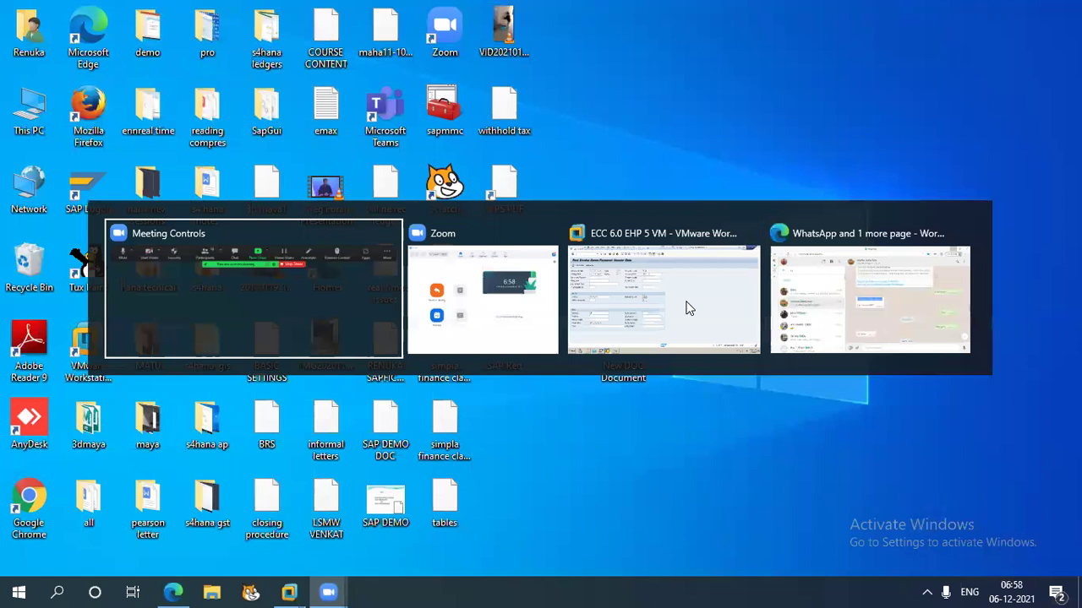
{"action": "mouse_move", "coordinate": [291, 591]}
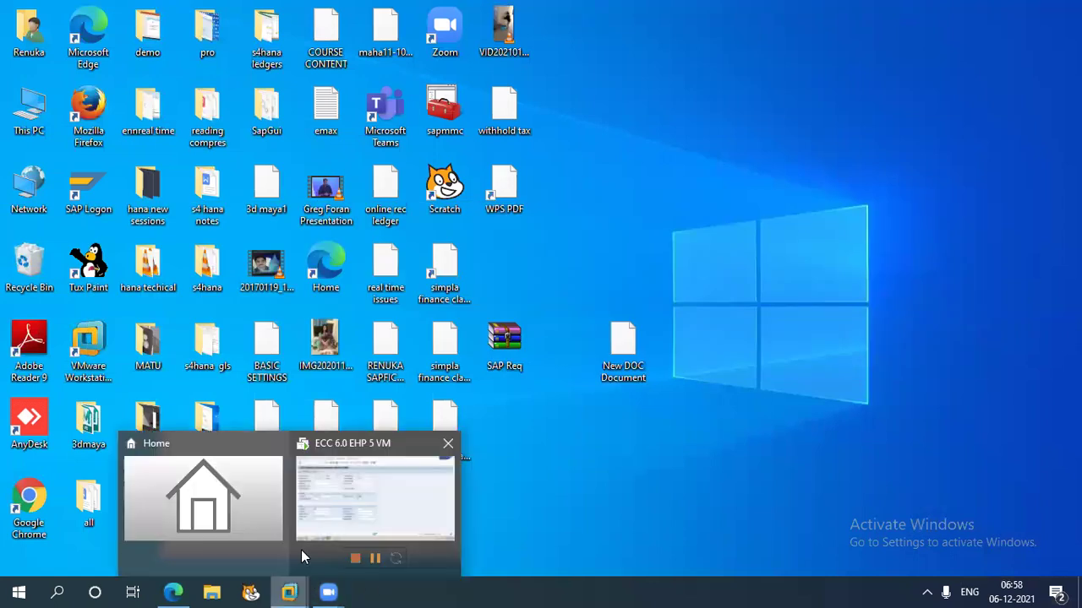
{"action": "left_click", "coordinate": [378, 512]}
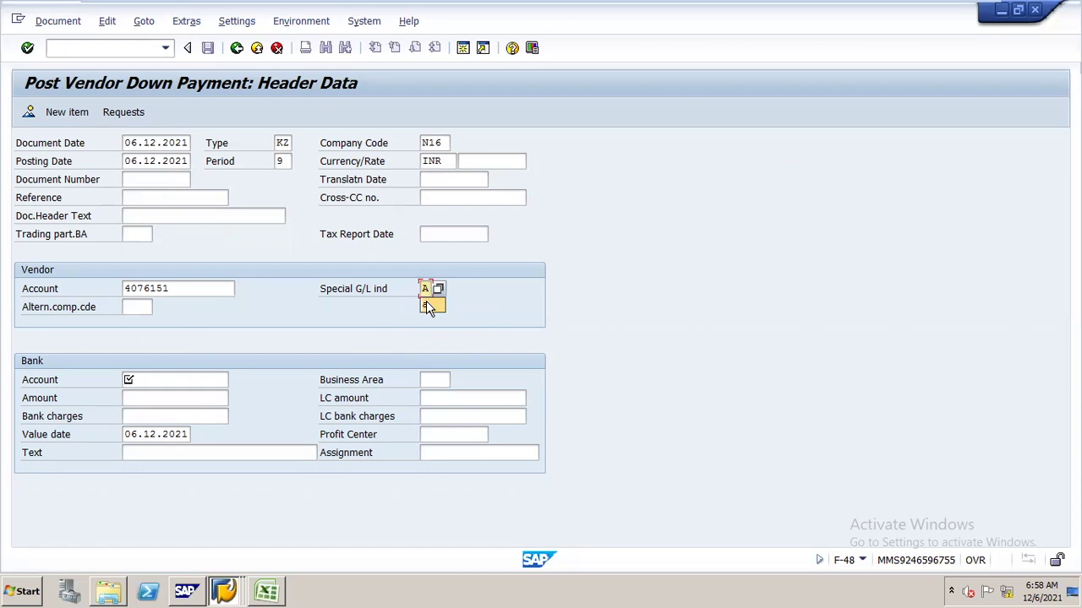
- Accept the special G/L indicator, then enter bank account 200100, amount 2500 and profit center STEEL
{"action": "left_click", "coordinate": [429, 306]}
{"action": "left_click", "coordinate": [136, 381]}
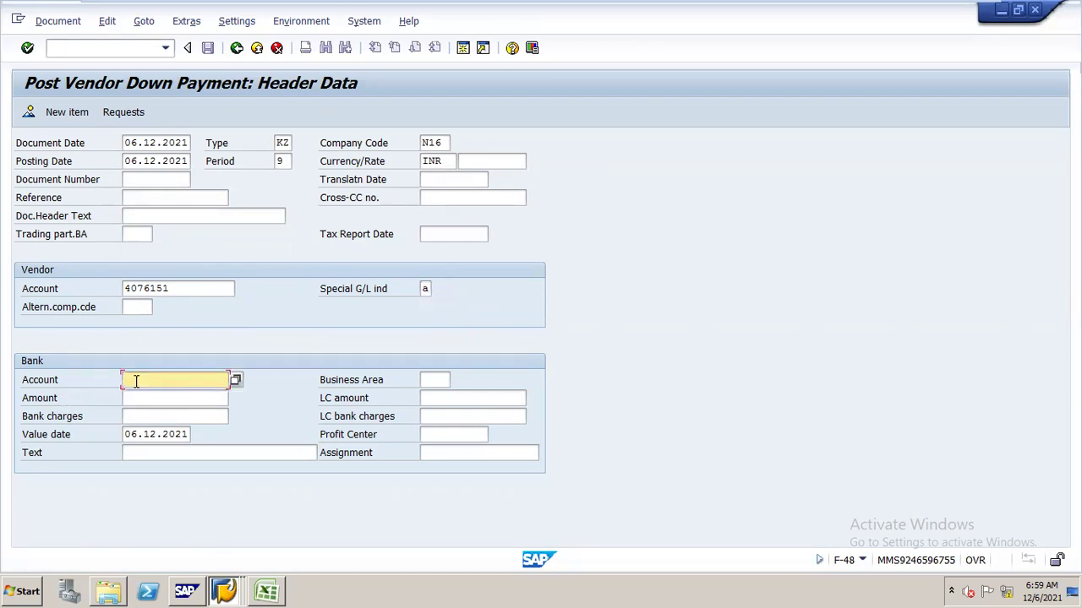
{"action": "type", "text": "200100"}
{"action": "left_click", "coordinate": [146, 394]}
{"action": "type", "text": "20"}
{"action": "key", "text": "BackSpace"}
{"action": "type", "text": "500"}
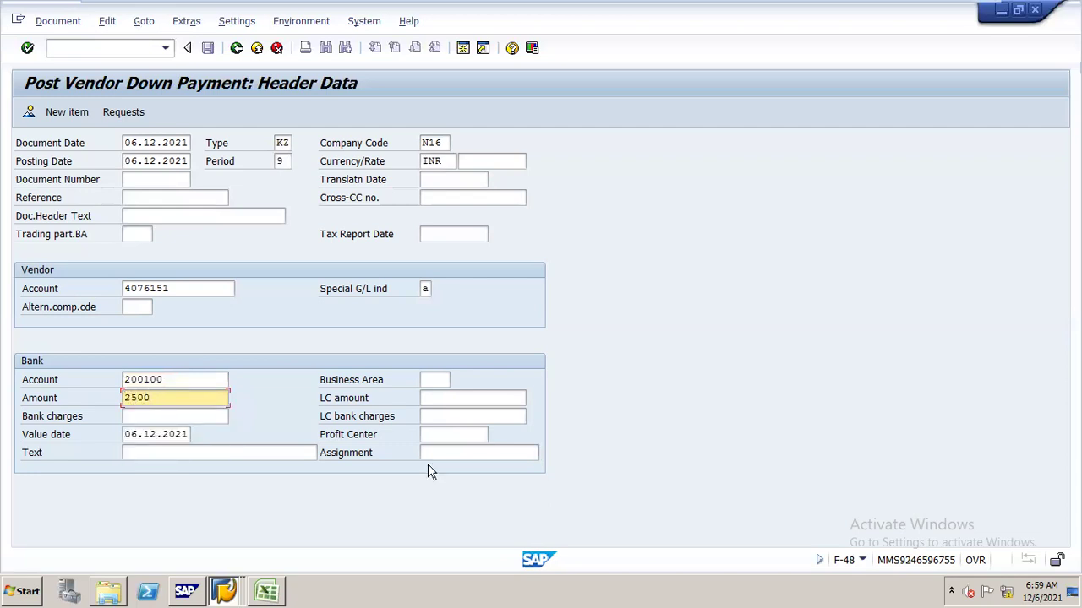
{"action": "left_click", "coordinate": [477, 436]}
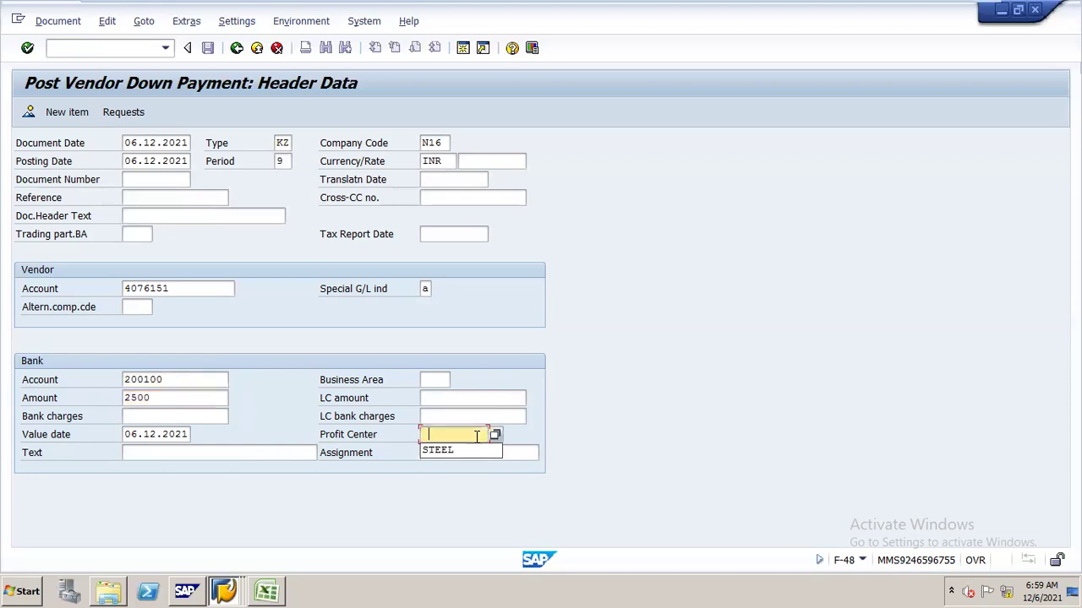
{"action": "left_click", "coordinate": [462, 451]}
- Enter ADV TO VENDOR as the bank item text and proceed to the vendor item
{"action": "left_click", "coordinate": [304, 453]}
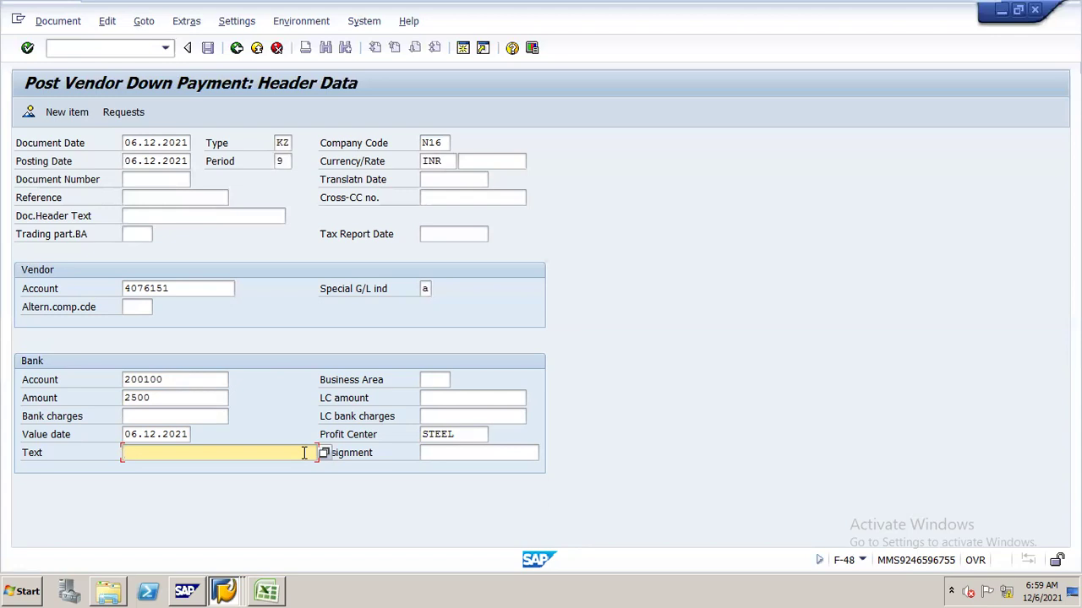
{"action": "type", "text": "AD"}
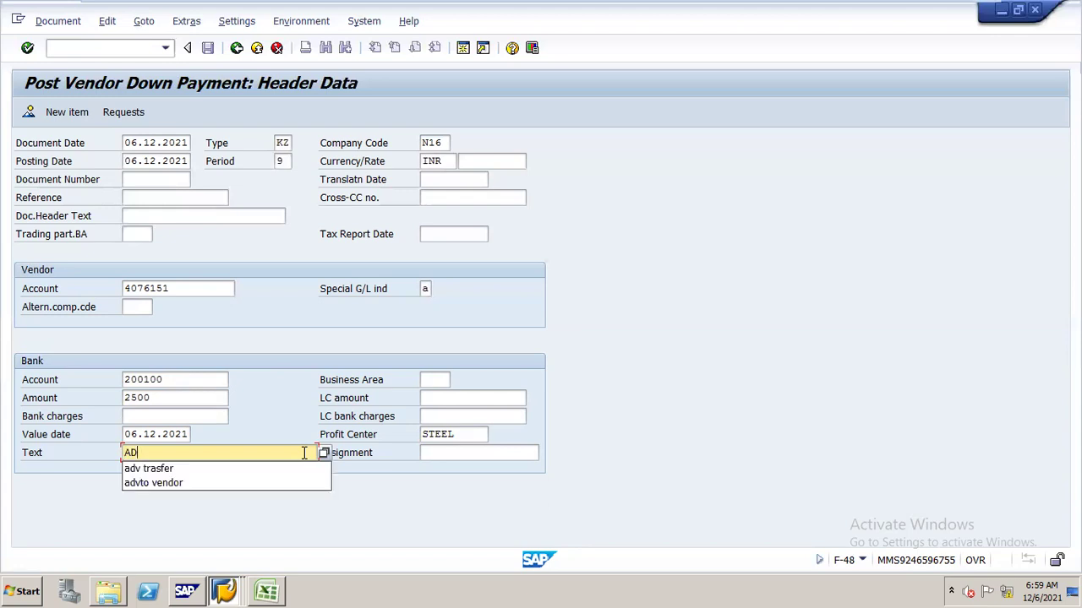
{"action": "type", "text": "V TOV"}
{"action": "key", "text": "BackSpace"}
{"action": "type", "text": "VE"}
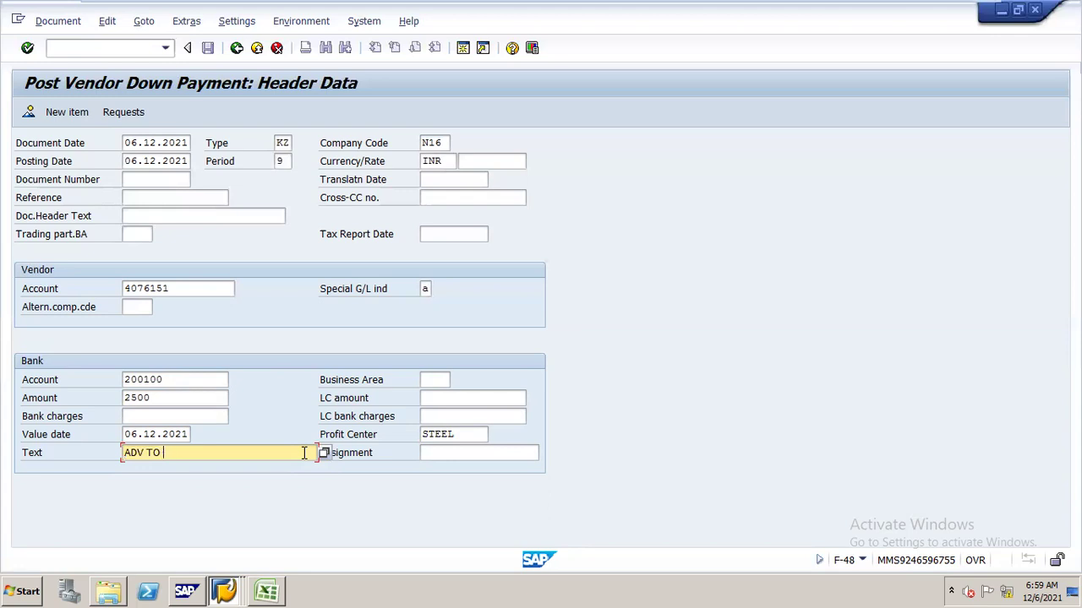
{"action": "type", "text": "N"}
{"action": "key", "text": "BackSpace"}
{"action": "type", "text": "NDOR"}
{"action": "key", "text": "Return"}
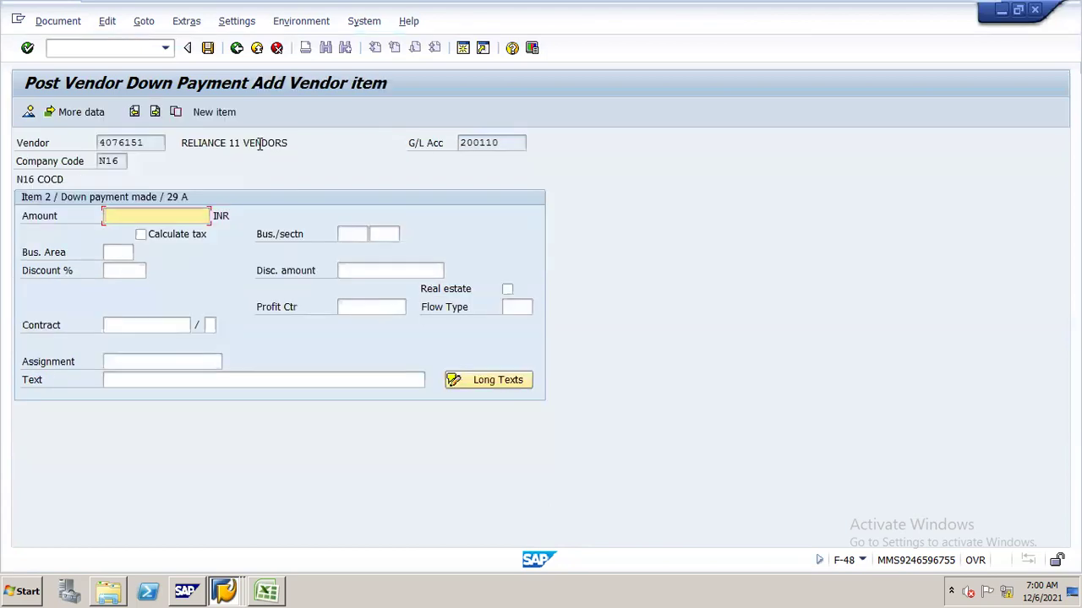
- Fill in the vendor item with * as the amount and + as the text to carry over the bank item's values
{"action": "type", "text": "*"}
{"action": "key", "text": "Tab"}
{"action": "key", "text": "Tab"}
{"action": "key", "text": "Tab"}
{"action": "key", "text": "Tab"}
{"action": "key", "text": "Tab"}
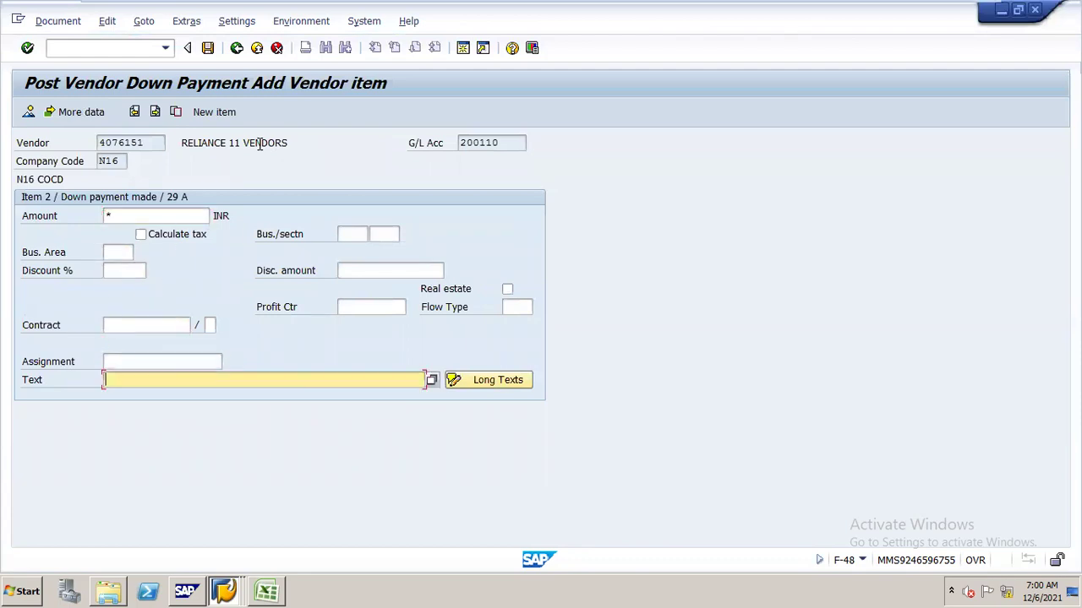
{"action": "type", "text": "+"}
- Simulate the down payment, checking the G/L account of the vendor line item, and post the document
{"action": "left_click", "coordinate": [40, 22]}
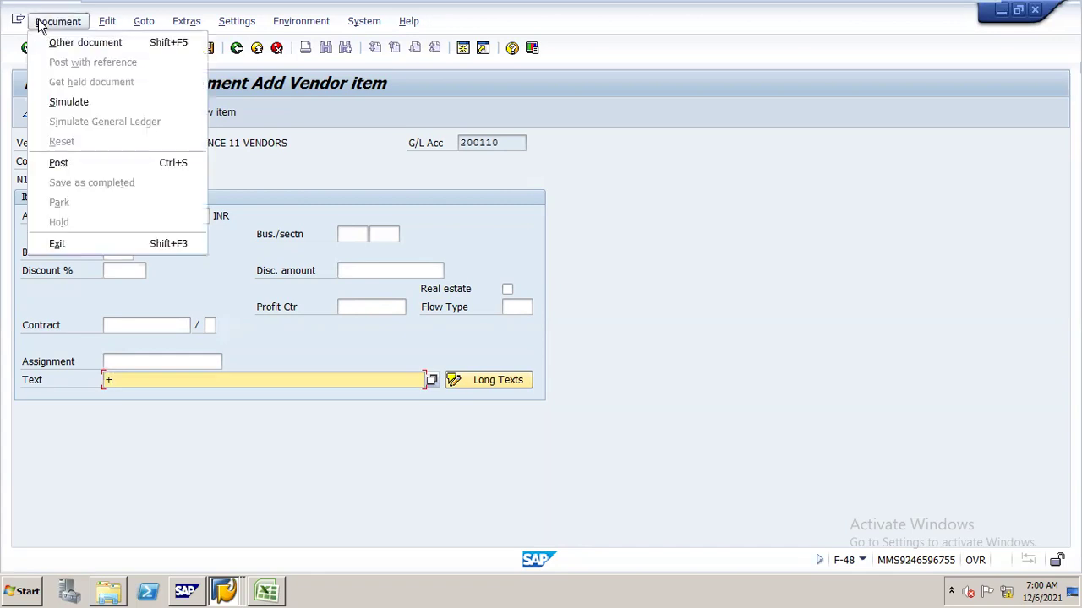
{"action": "left_click", "coordinate": [114, 102]}
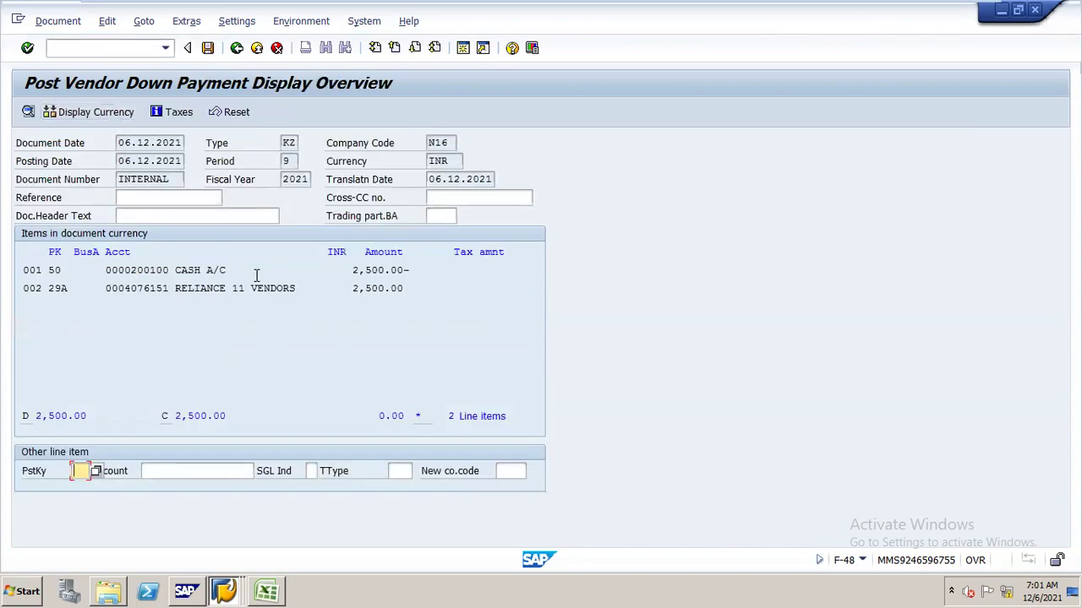
{"action": "double_click", "coordinate": [212, 289]}
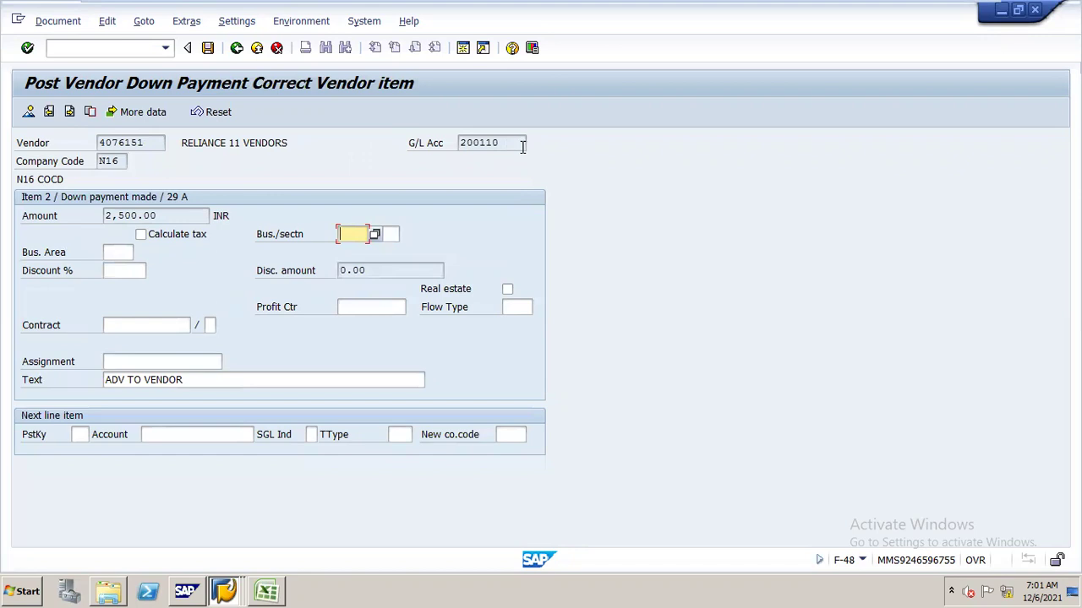
{"action": "left_click_drag", "start_coordinate": [513, 145], "coordinate": [452, 156]}
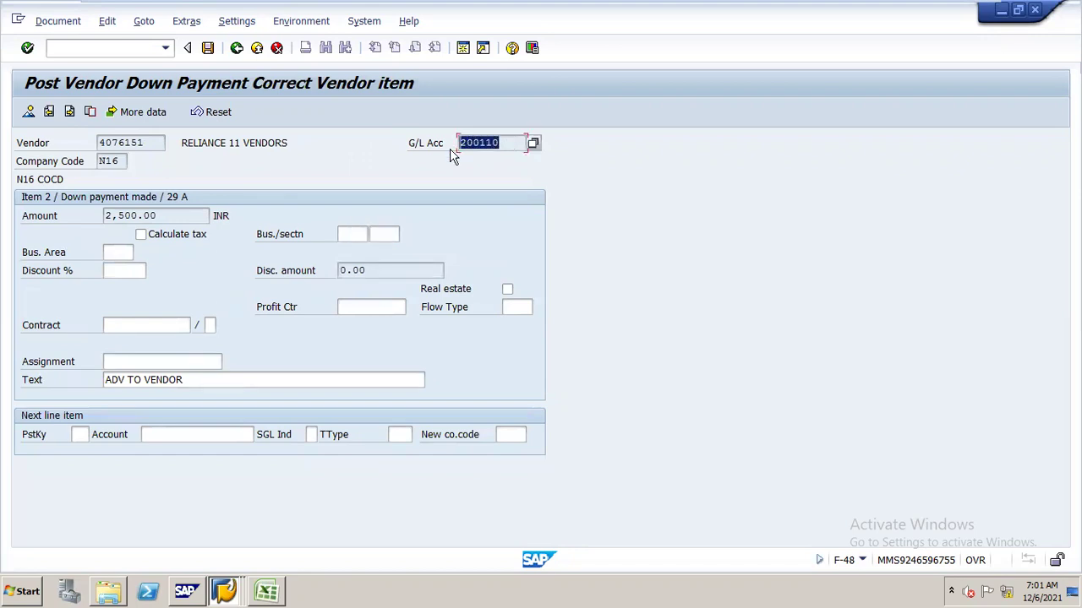
{"action": "left_click", "coordinate": [210, 50]}
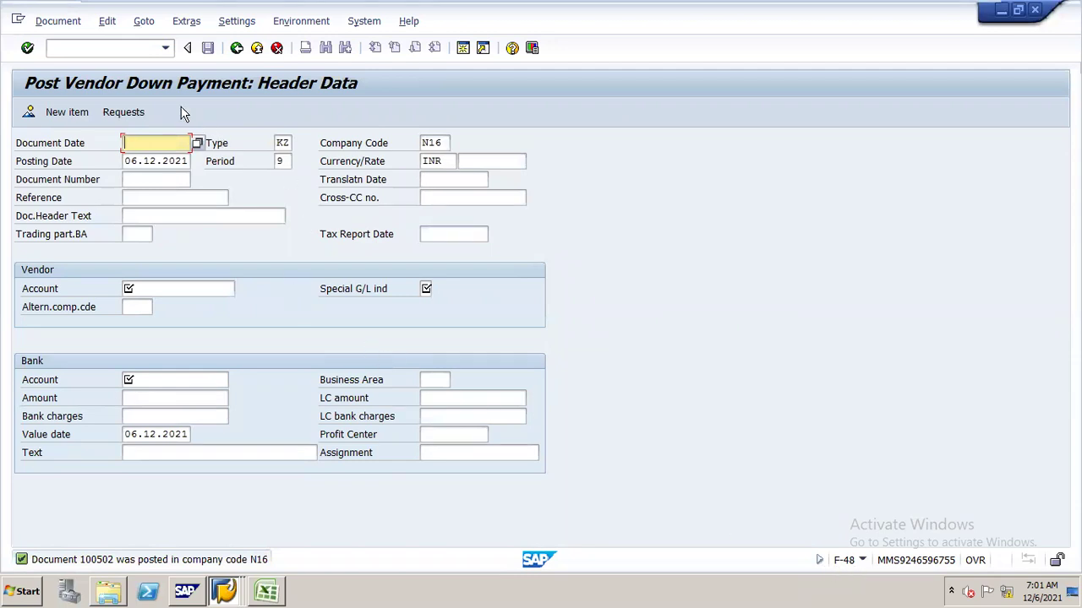
- Start transaction FBL1N and display the open line items of vendor RELIANCE 11 VENDORS in company code N16
{"action": "left_click", "coordinate": [141, 52]}
{"action": "type", "text": "/NFBL1N"}
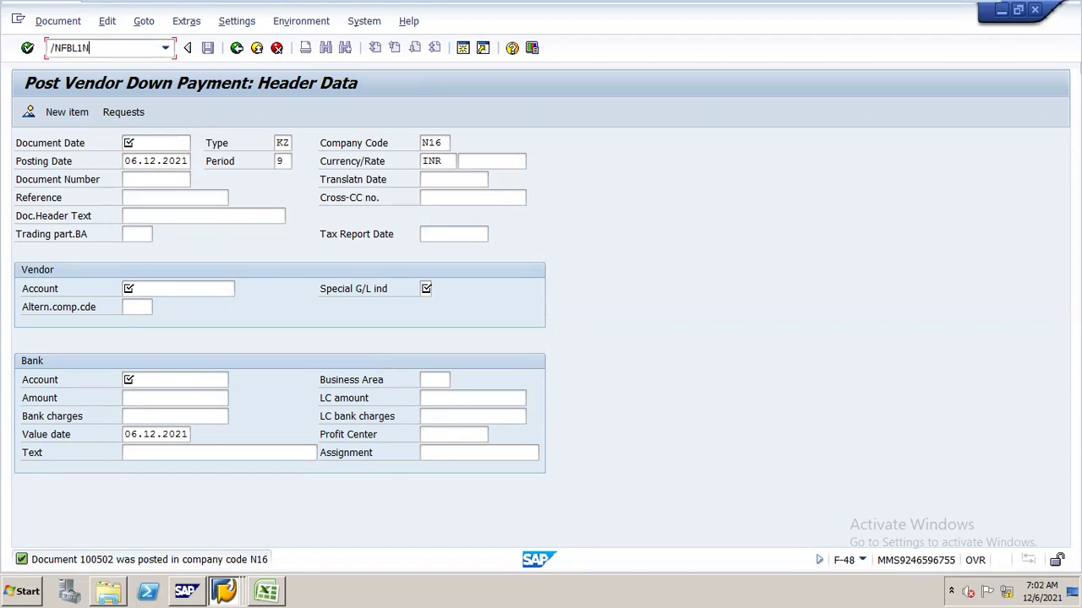
{"action": "key", "text": "Return"}
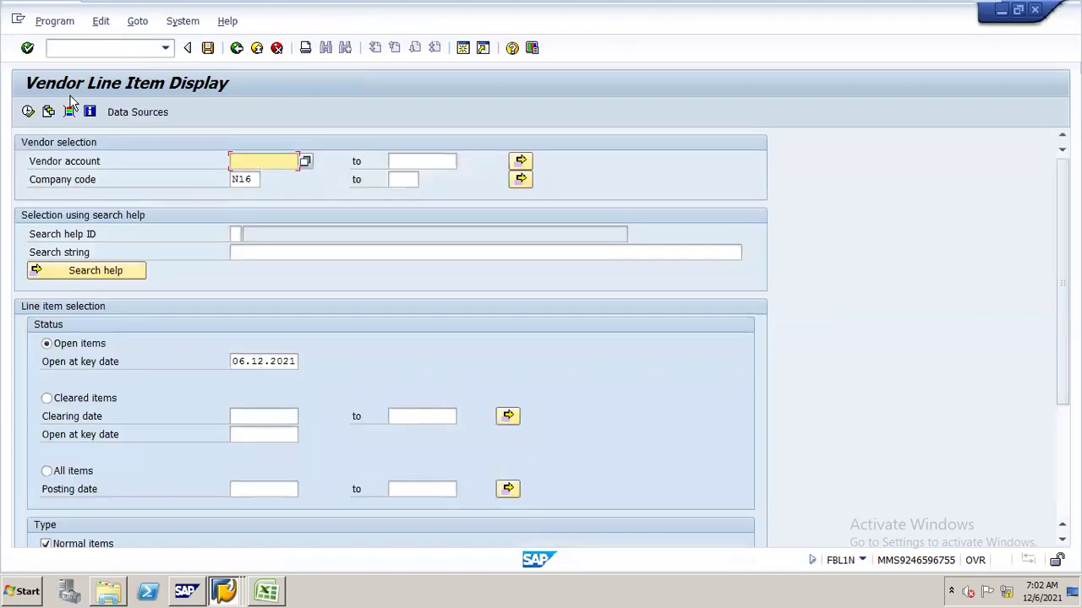
{"action": "left_click", "coordinate": [306, 163]}
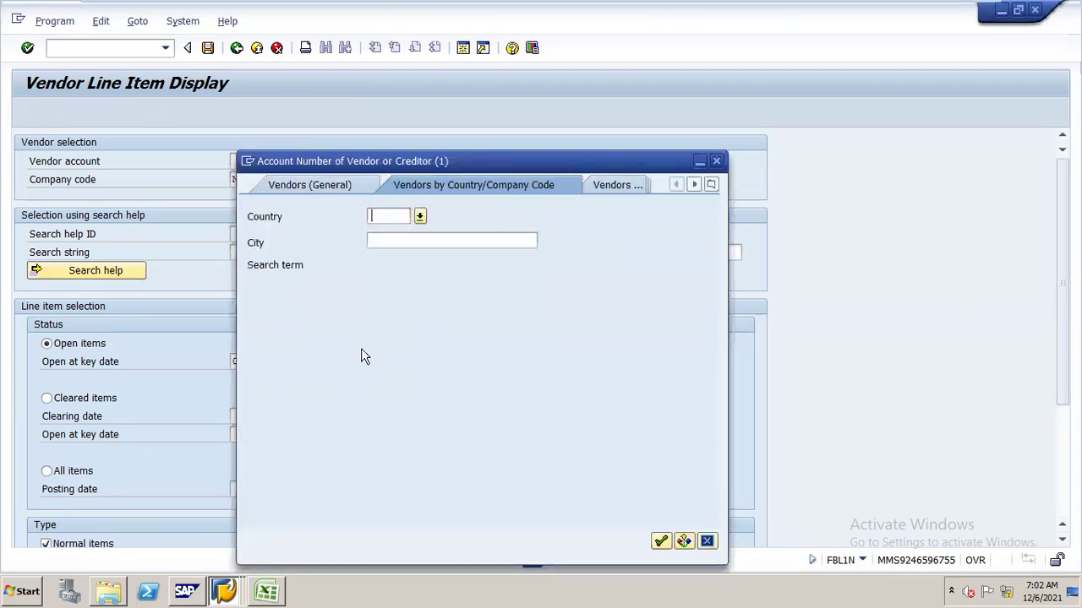
{"action": "key", "text": "Return"}
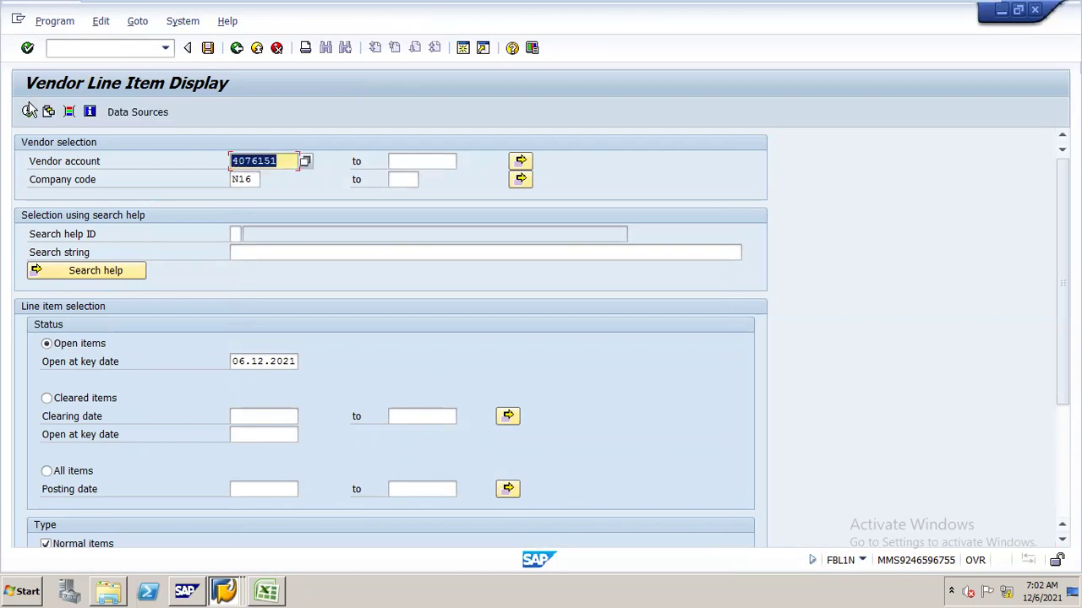
{"action": "left_click", "coordinate": [28, 113]}
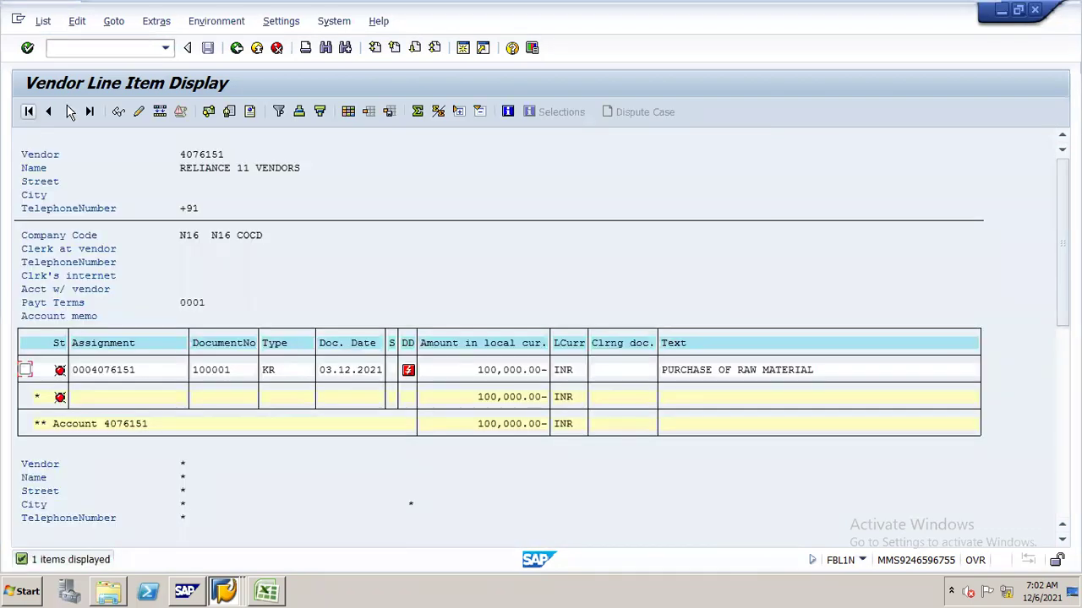
- Return to the selection and display the vendor's open items for special G/L transactions only, excluding normal items
{"action": "left_click", "coordinate": [238, 49]}
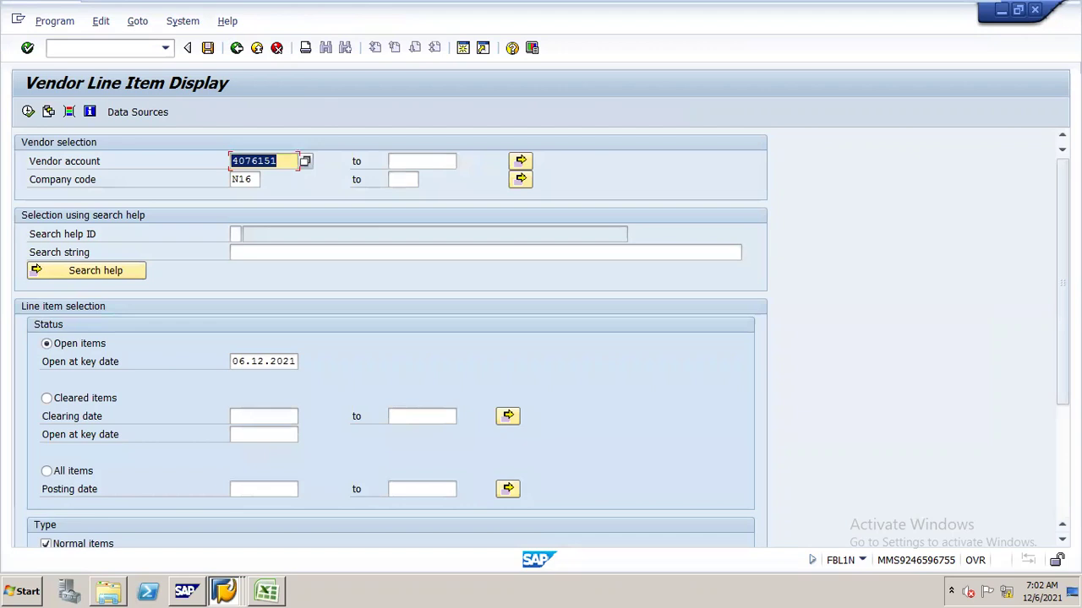
{"action": "scroll", "coordinate": [1062, 279], "scroll_direction": "down", "scroll_amount": 1}
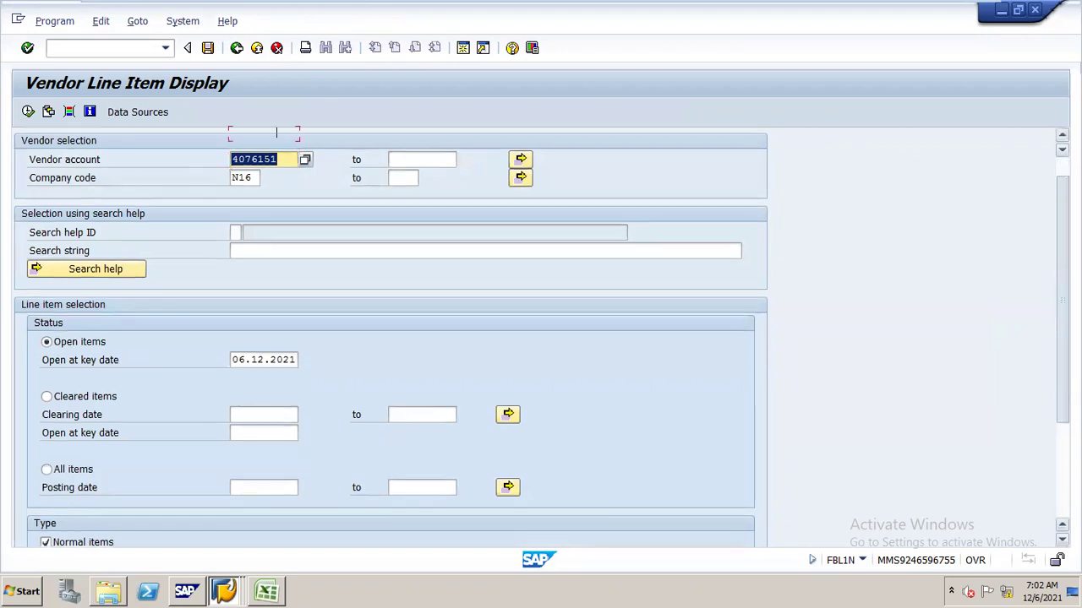
{"action": "scroll", "coordinate": [391, 338], "scroll_direction": "down", "scroll_amount": 2}
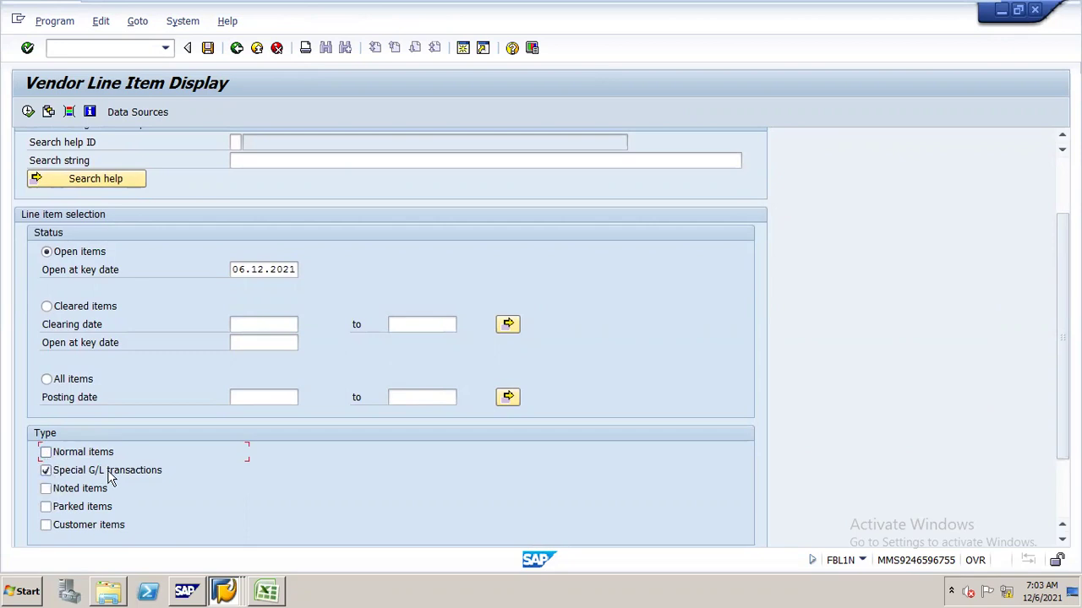
{"action": "left_click", "coordinate": [28, 111]}
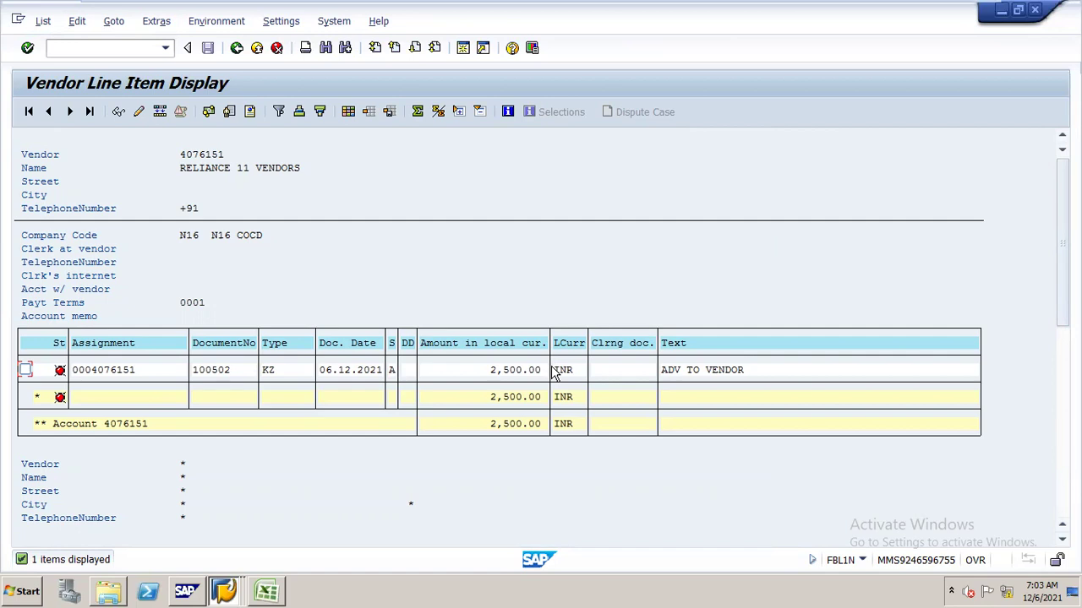
- Start transaction FAGLB03, display the 2021 balances of G/L account 100501 in company code N16, and open the period 9 line items
{"action": "left_click", "coordinate": [147, 49]}
{"action": "key", "text": "Return"}
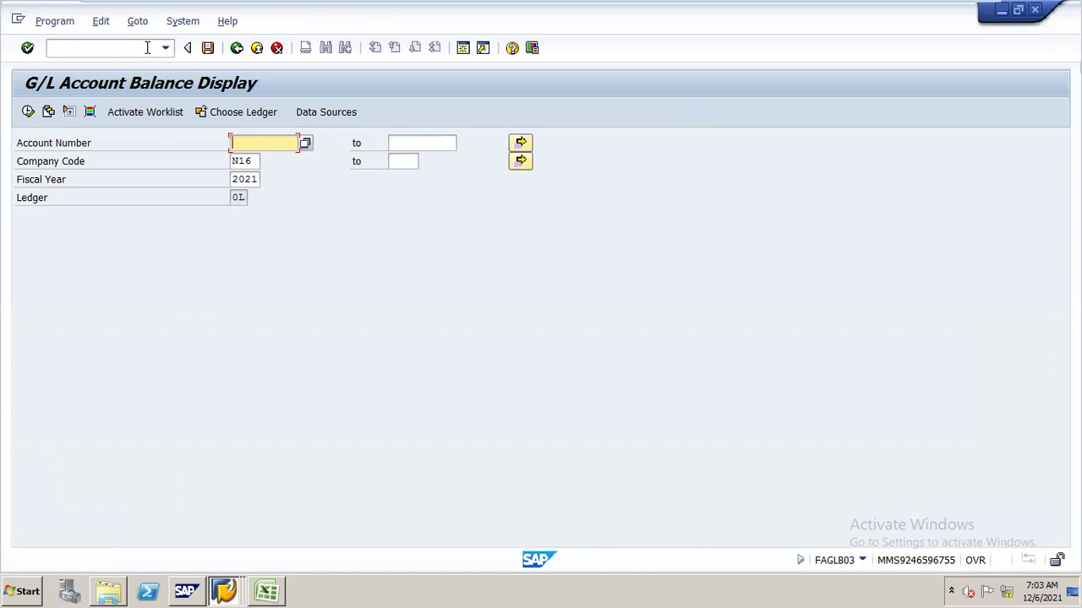
{"action": "key", "text": "BackSpace"}
{"action": "type", "text": "10"}
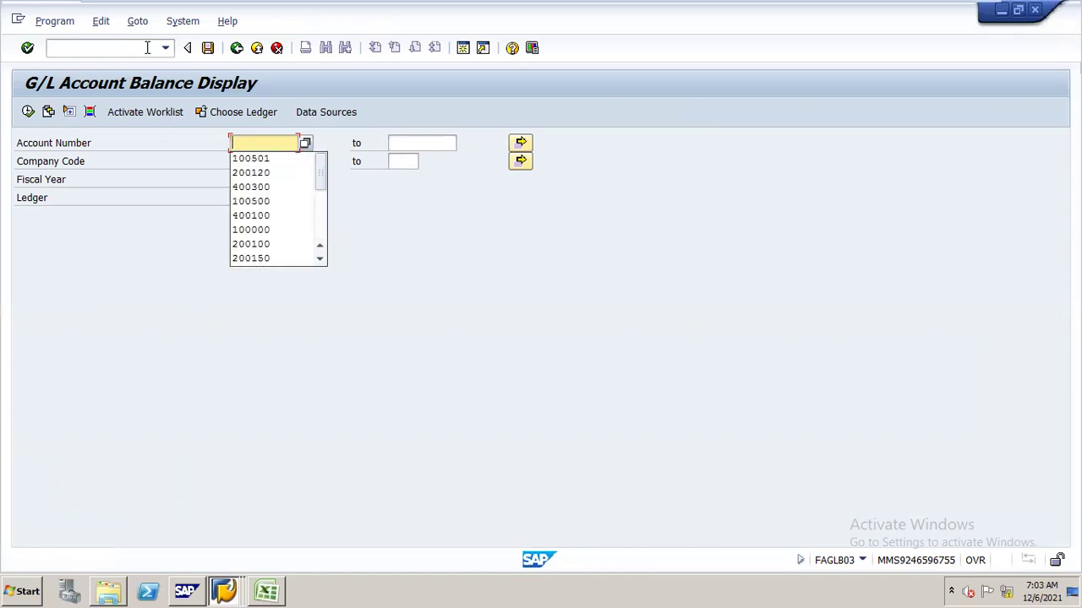
{"action": "type", "text": "0501"}
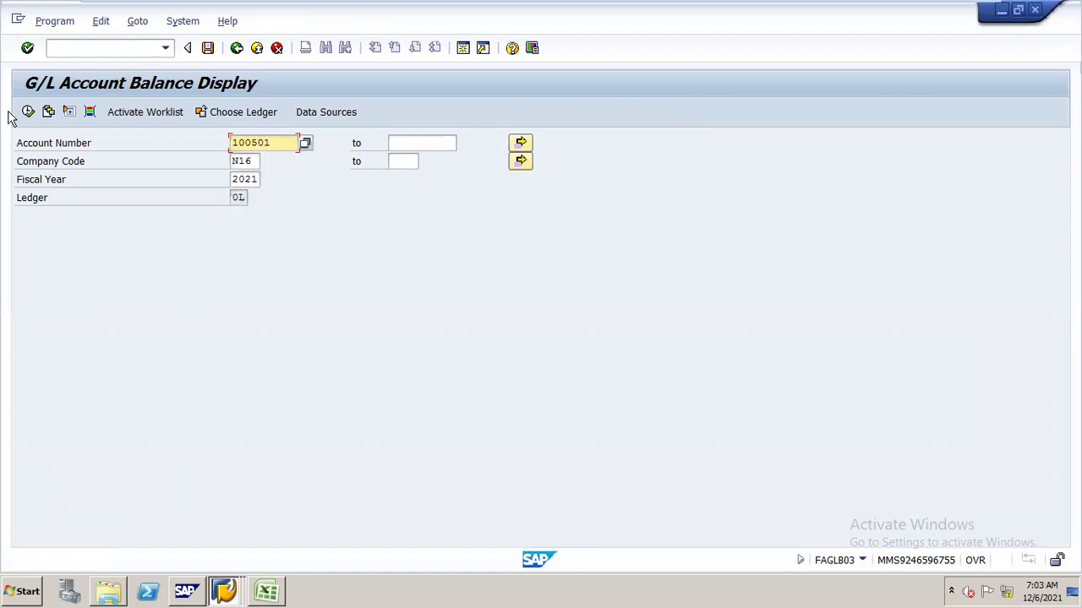
{"action": "left_click", "coordinate": [26, 115]}
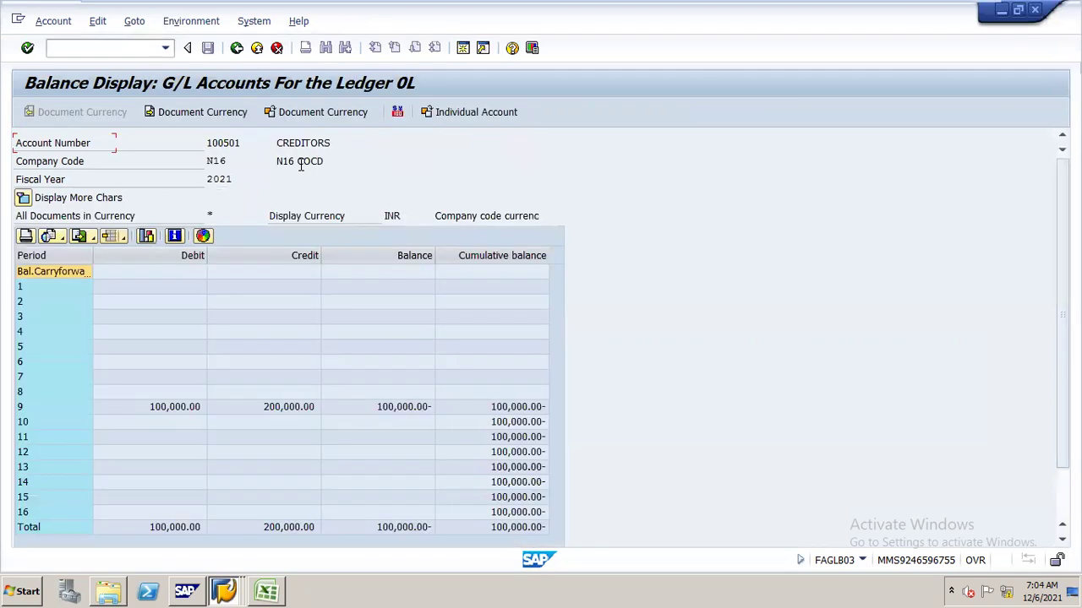
{"action": "double_click", "coordinate": [511, 411]}
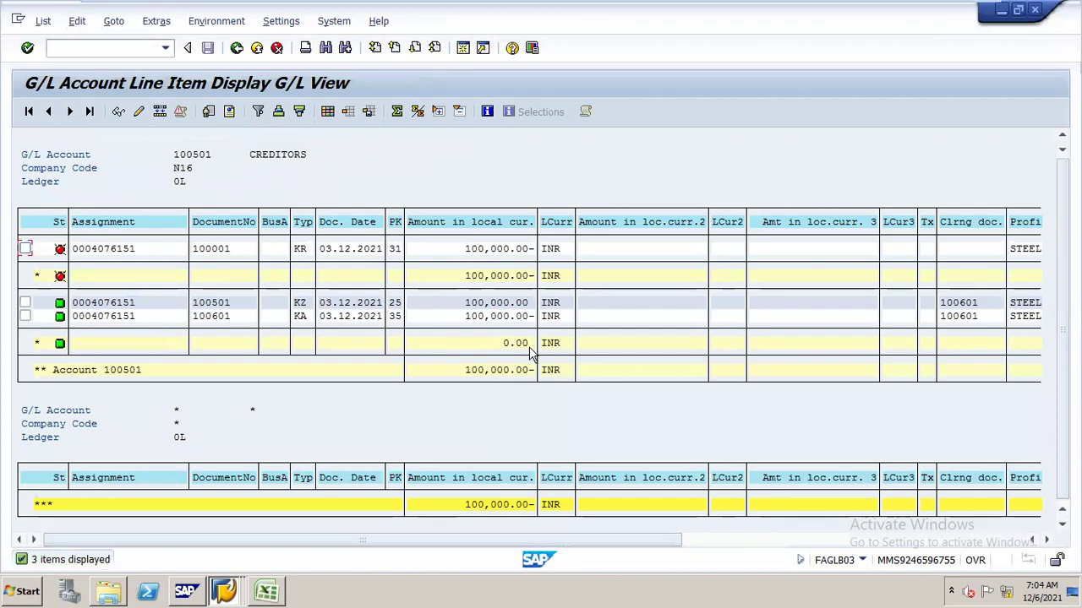
- Return to the balance selection and display the 2021 balances of G/L account 200110 in company code N16
{"action": "left_click", "coordinate": [236, 48]}
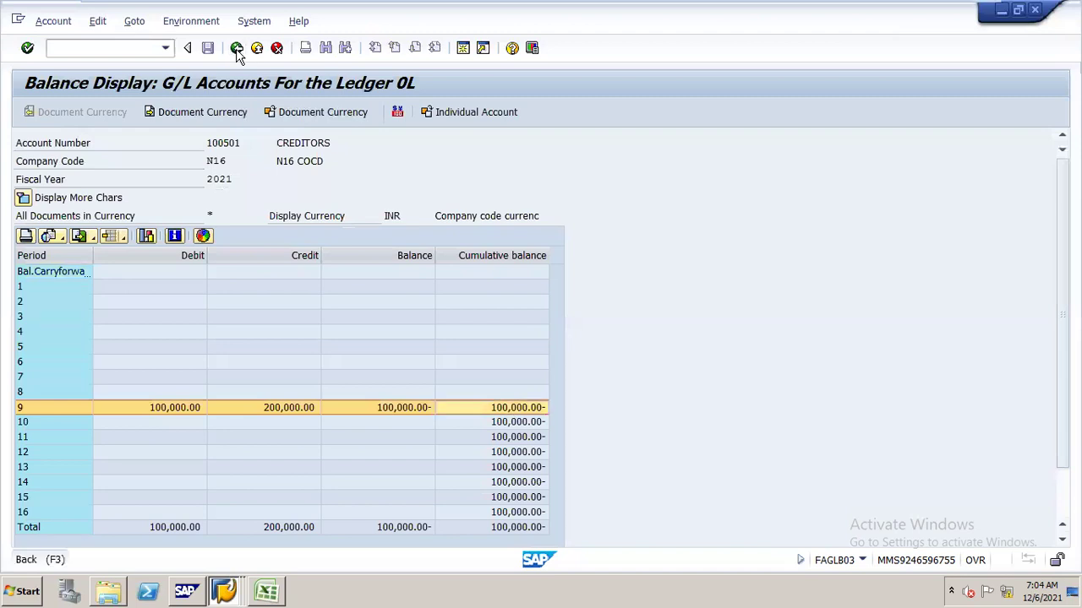
{"action": "left_click", "coordinate": [237, 48]}
{"action": "type", "text": "200"}
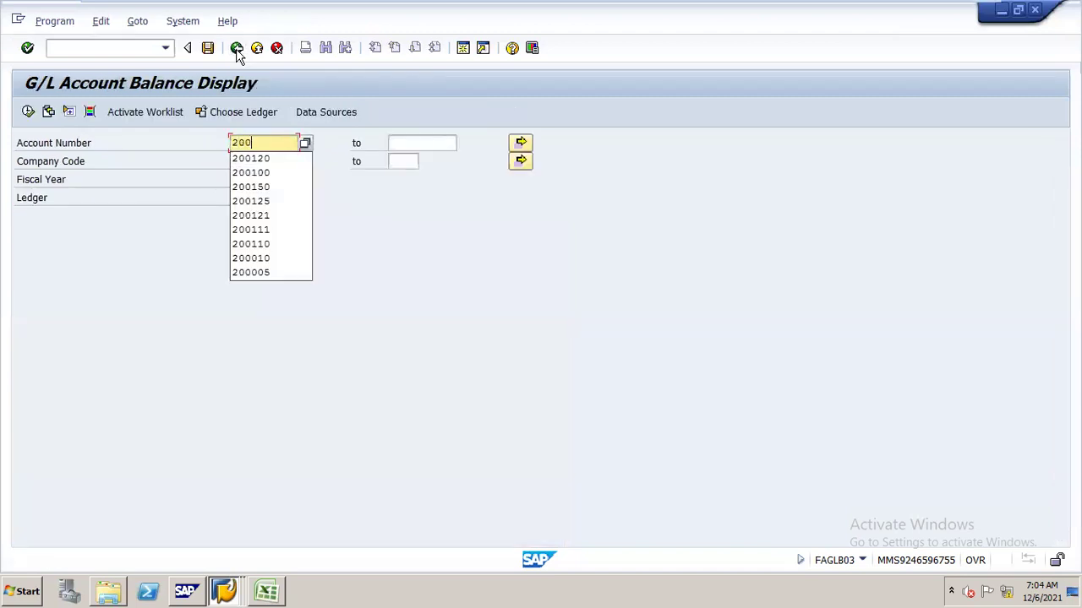
{"action": "type", "text": "110"}
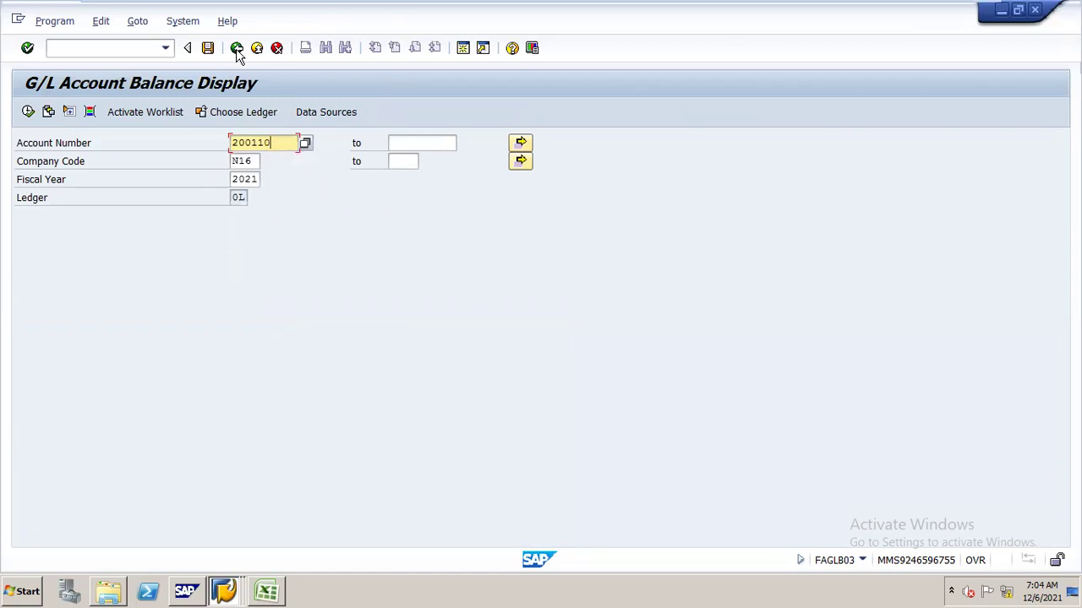
{"action": "key", "text": "F8"}
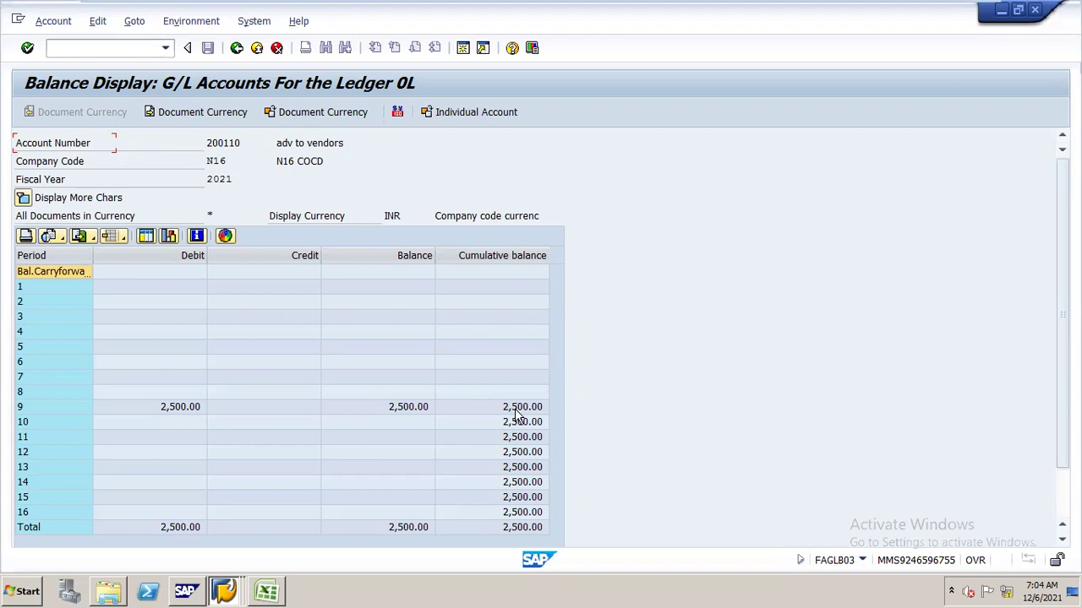
- Switch to the Excel worksheet, note F-48 and F-43 in cells L18 and L19, and return to SAP
{"action": "left_click", "coordinate": [266, 590]}
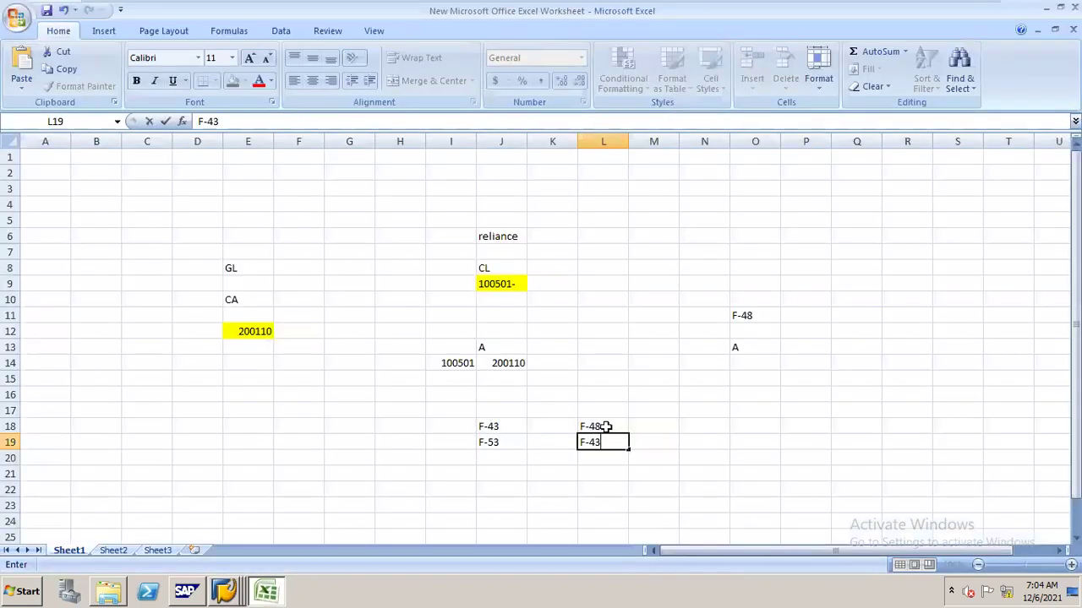
{"action": "left_click", "coordinate": [606, 426]}
{"action": "left_click", "coordinate": [606, 442]}
{"action": "key", "text": "alt+Tab"}
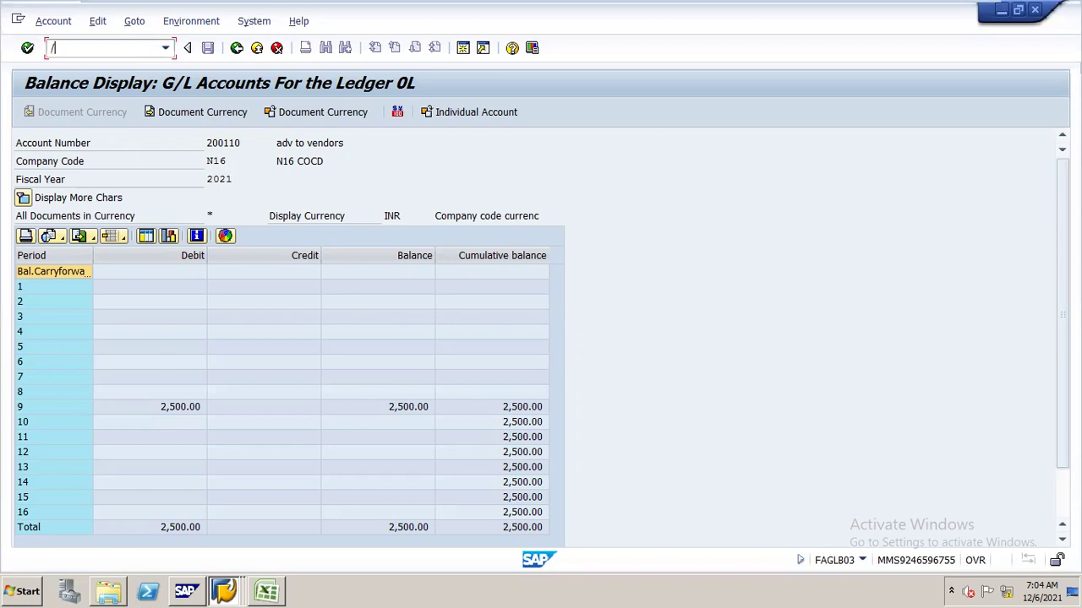
- Start transaction F-43 for a vendor invoice and set the document date to 06.12.2021
{"action": "left_click", "coordinate": [145, 48]}
{"action": "type", "text": "/NF-43"}
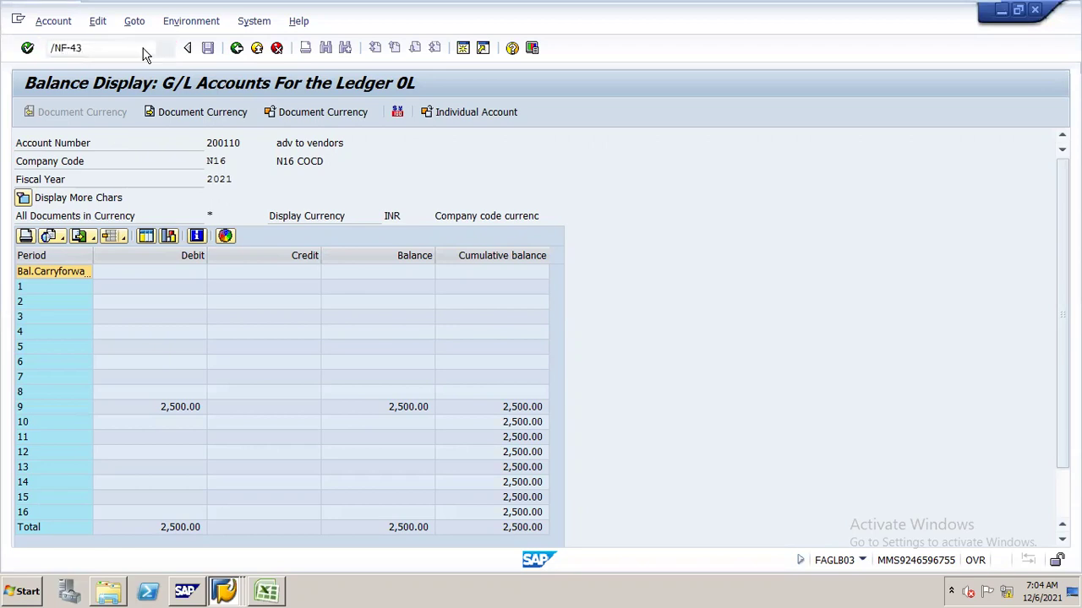
{"action": "key", "text": "Return"}
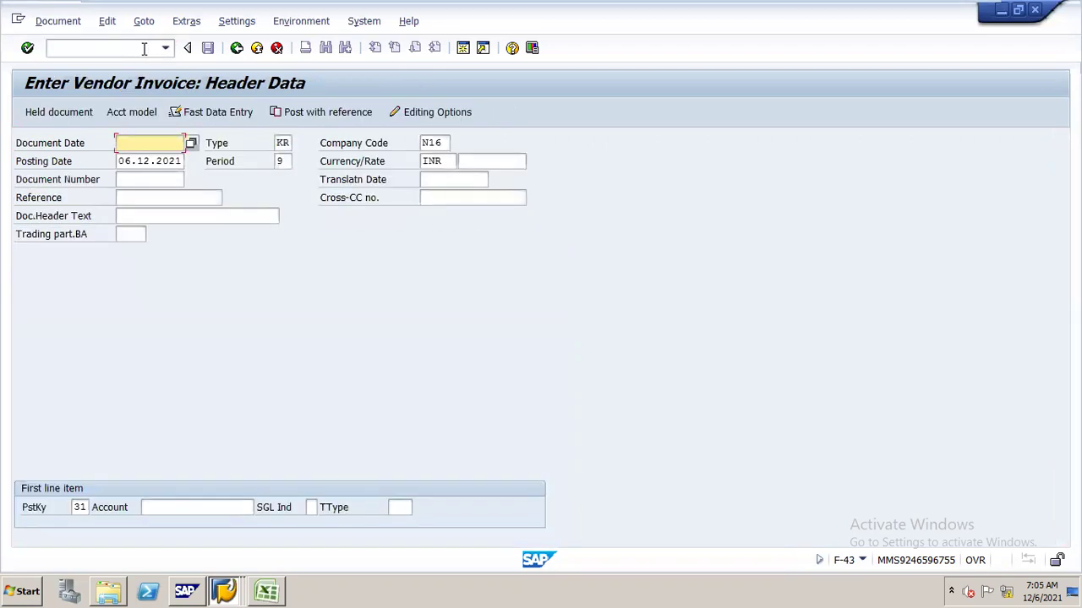
{"action": "type", "text": "06."}
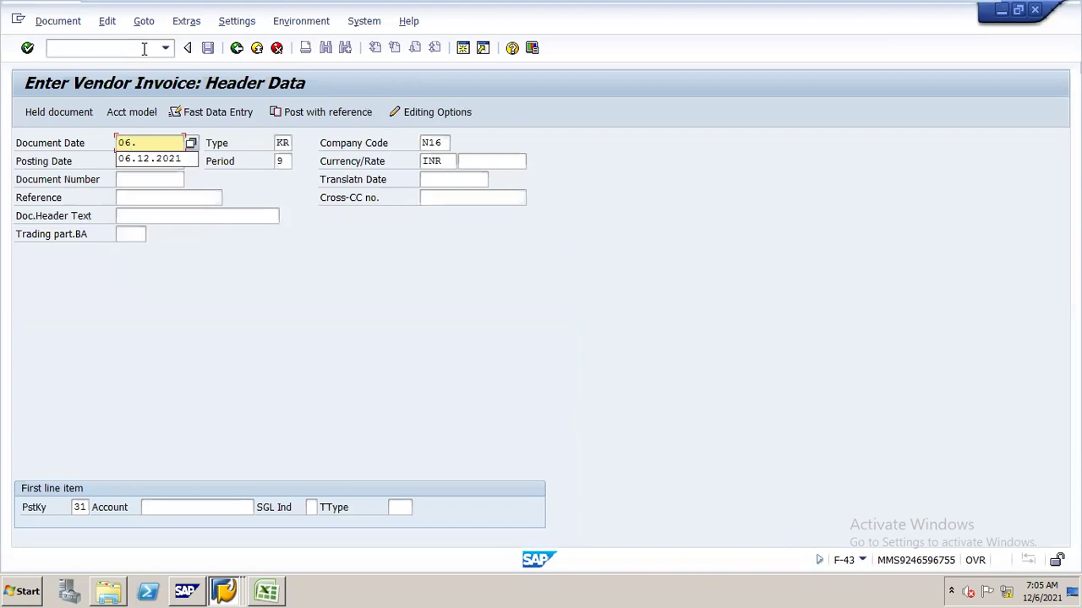
{"action": "key", "text": "Down"}
{"action": "key", "text": "Tab"}
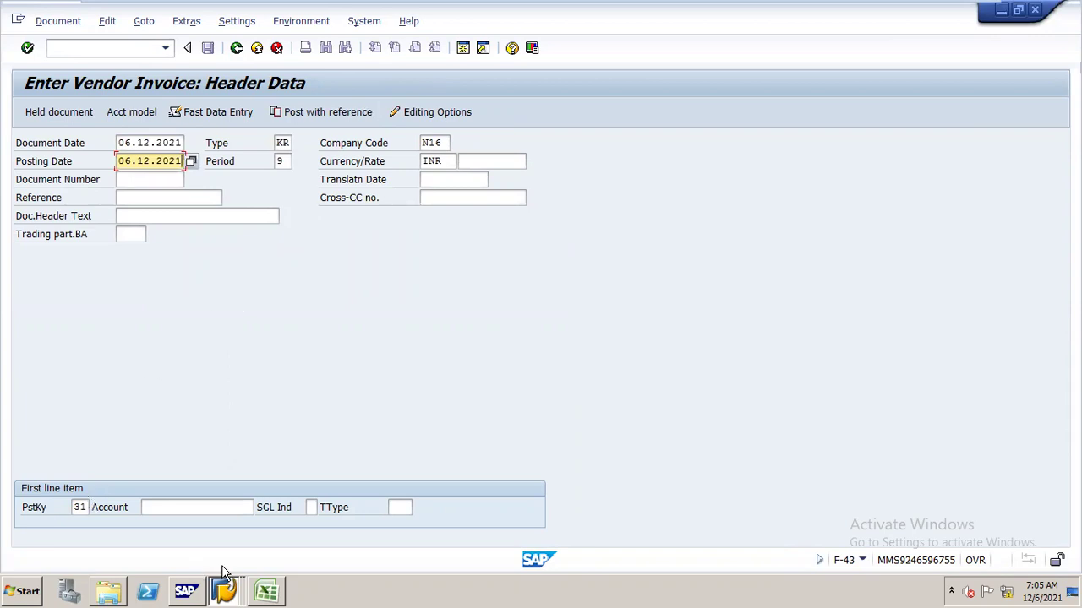
- Look up RELIANCE 11 VENDORS in company code N16 as the first line item's account and proceed to the vendor item
{"action": "left_click", "coordinate": [230, 507]}
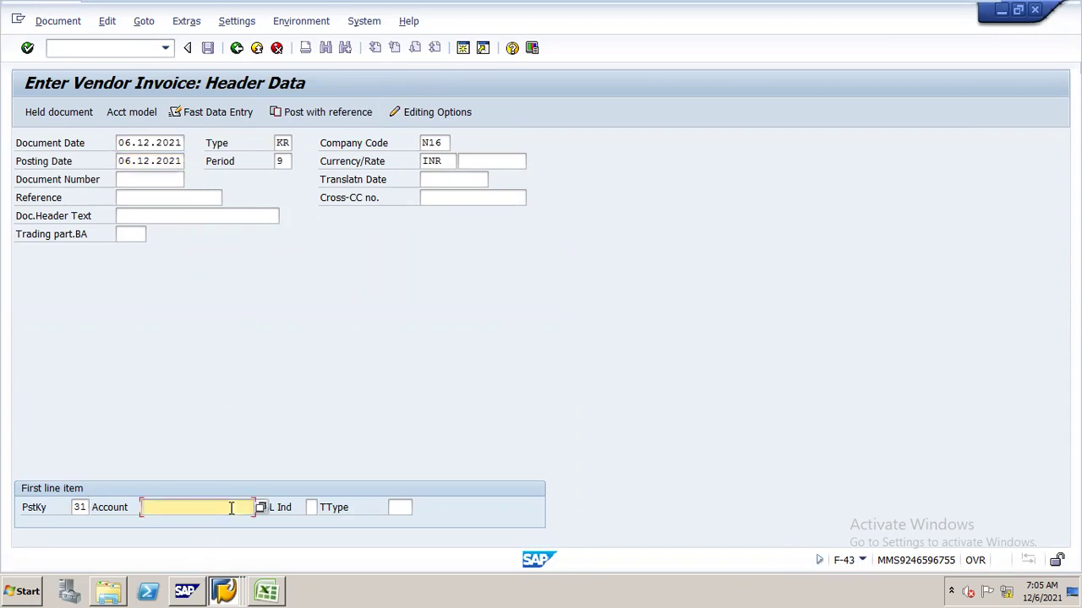
{"action": "left_click", "coordinate": [259, 510]}
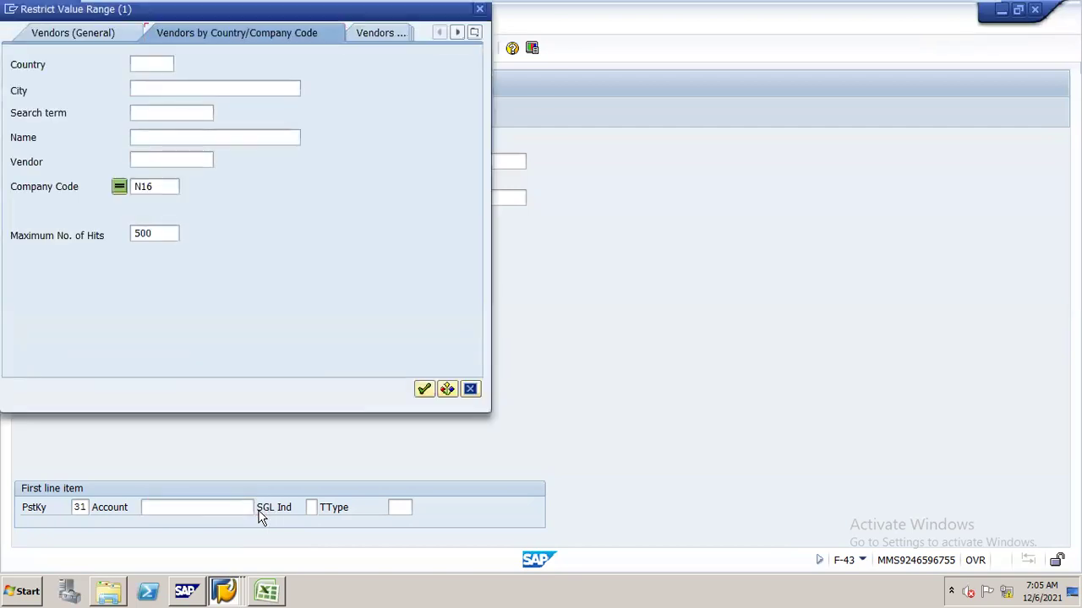
{"action": "key", "text": "Return"}
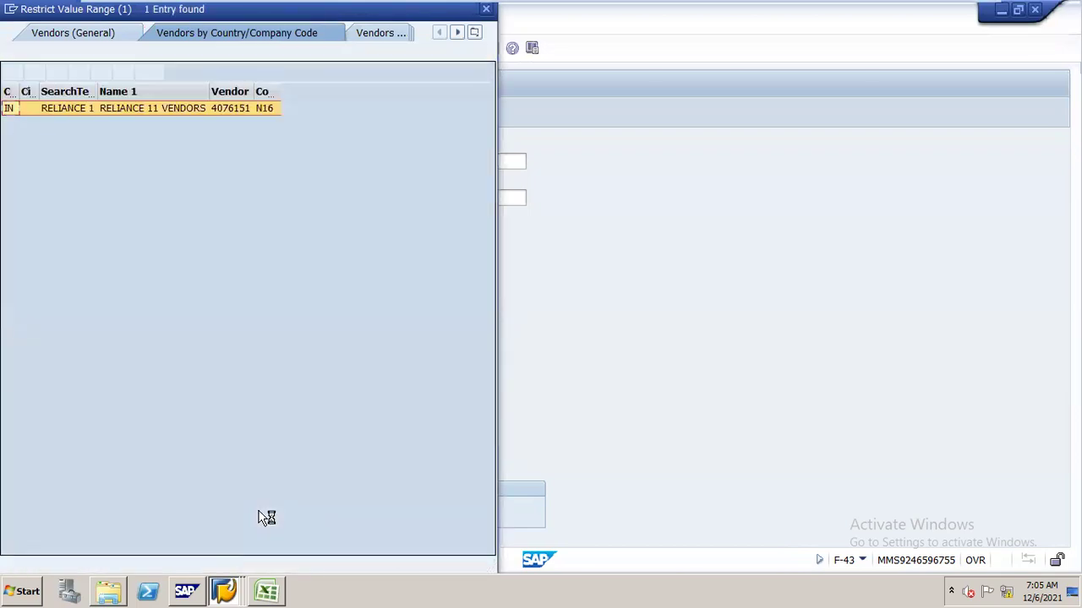
{"action": "key", "text": "Return"}
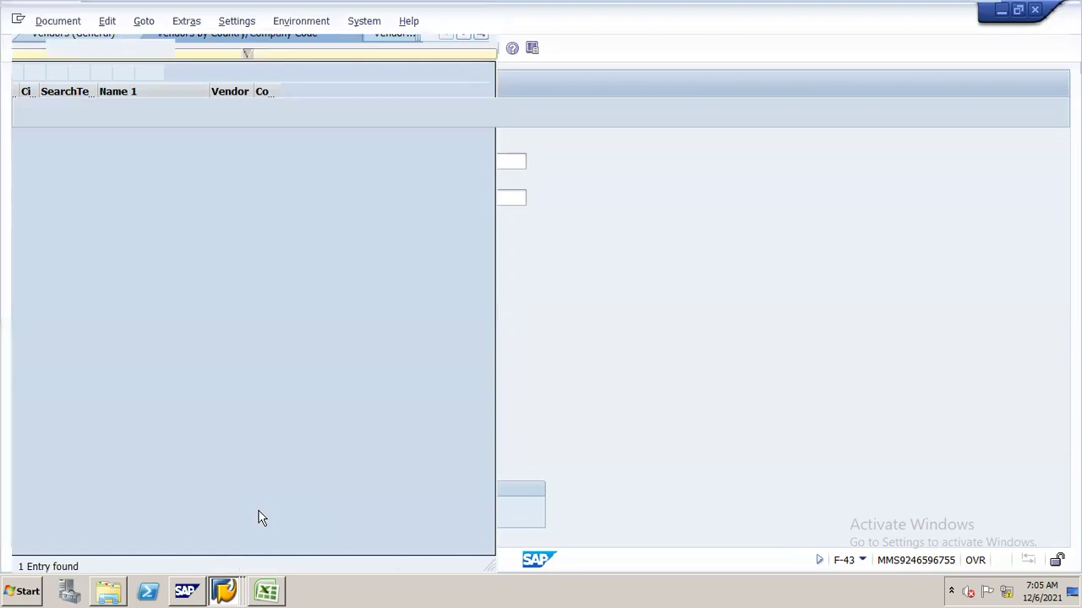
{"action": "key", "text": "Return"}
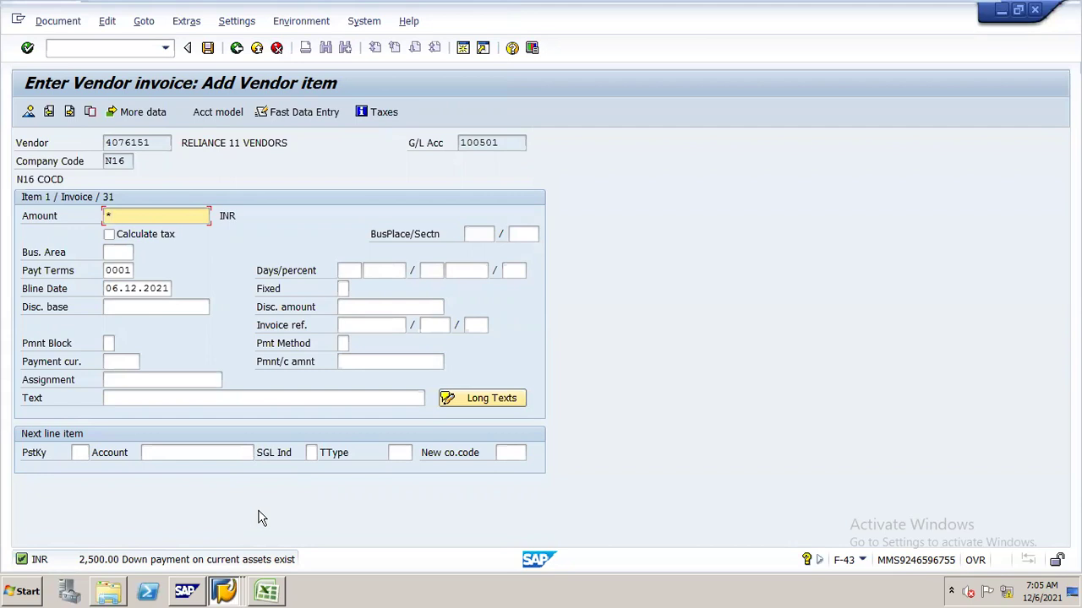
- Set the vendor item's amount to 2500 INR and its text to PURCHASE OF RAW MATERIAL
{"action": "key", "text": "BackSpace"}
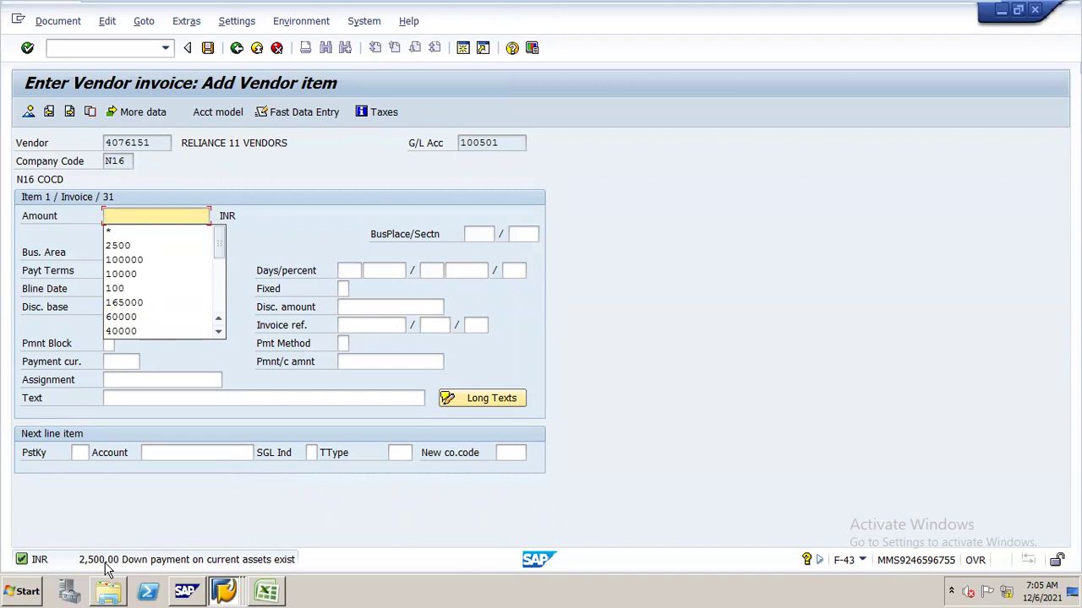
{"action": "type", "text": "500"}
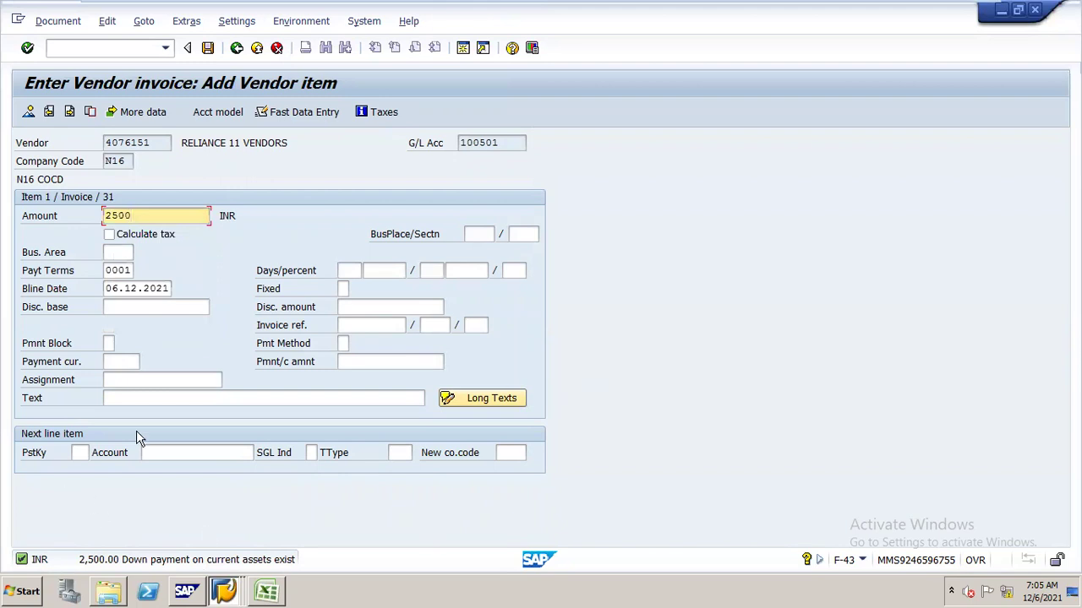
{"action": "left_click", "coordinate": [259, 393]}
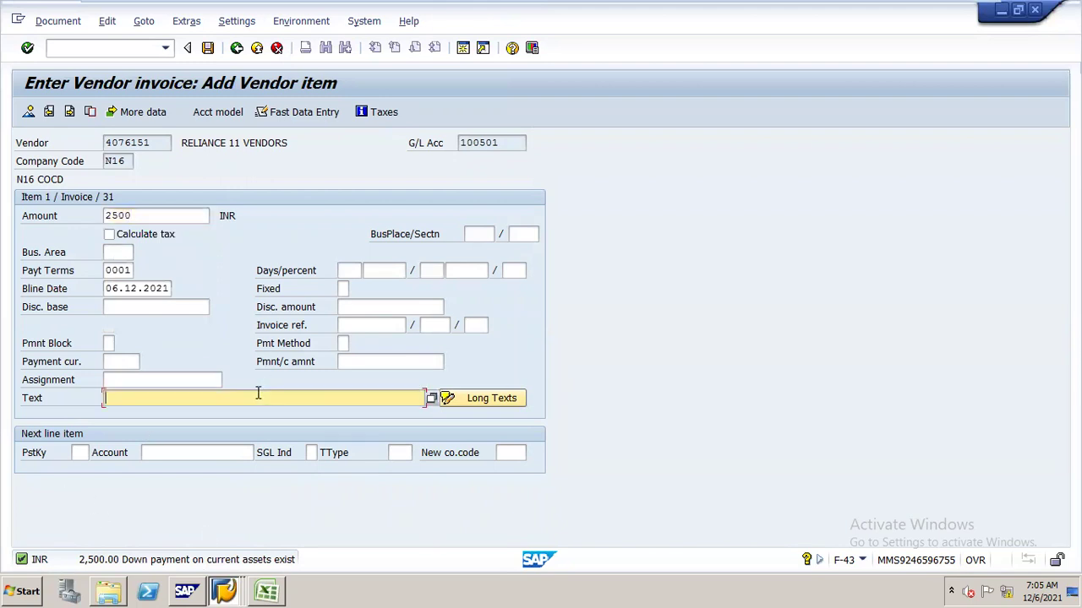
{"action": "type", "text": "SPL"}
{"action": "key", "text": "BackSpace"}
{"action": "key", "text": "BackSpace"}
{"action": "key", "text": "BackSpace"}
{"action": "type", "text": "P"}
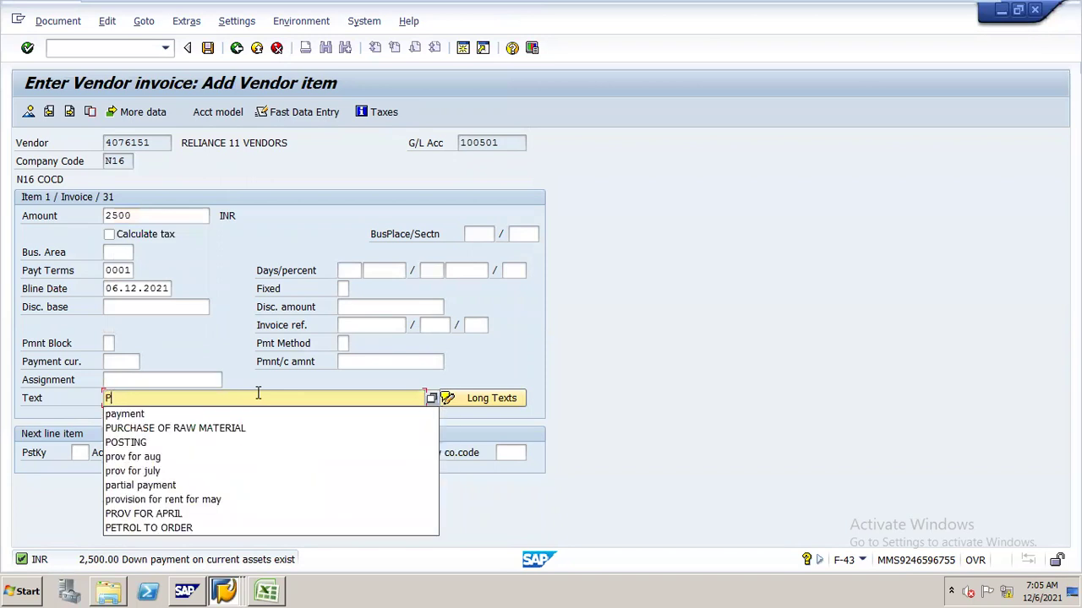
{"action": "key", "text": "Down"}
{"action": "key", "text": "Down"}
{"action": "key", "text": "Return"}
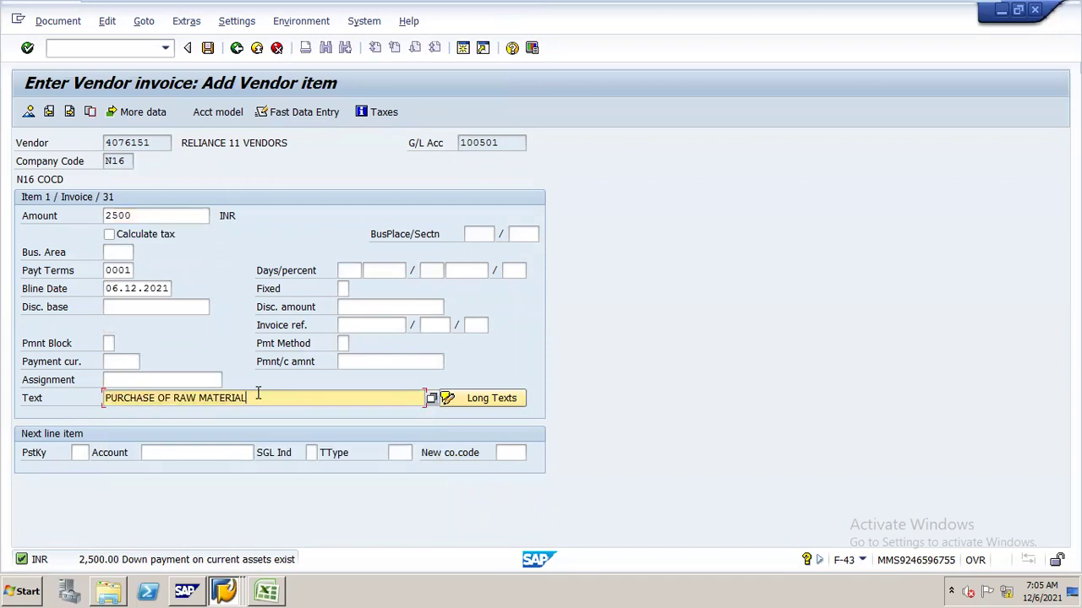
- Add a next line item with posting key 40 and G/L account 200120
{"action": "key", "text": "Tab"}
{"action": "key", "text": "Tab"}
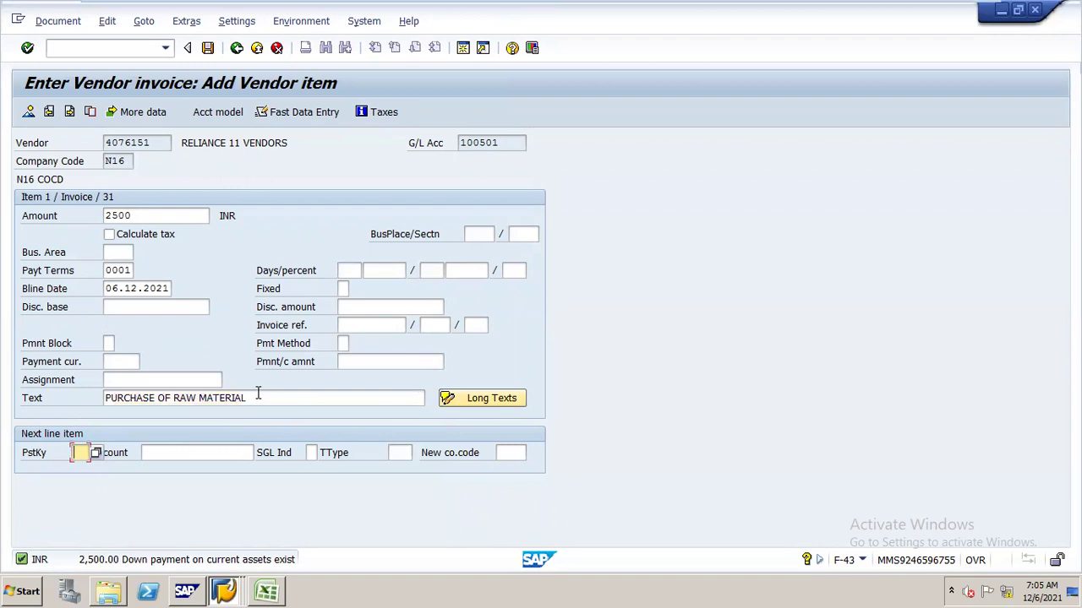
{"action": "type", "text": "40"}
{"action": "key", "text": "Tab"}
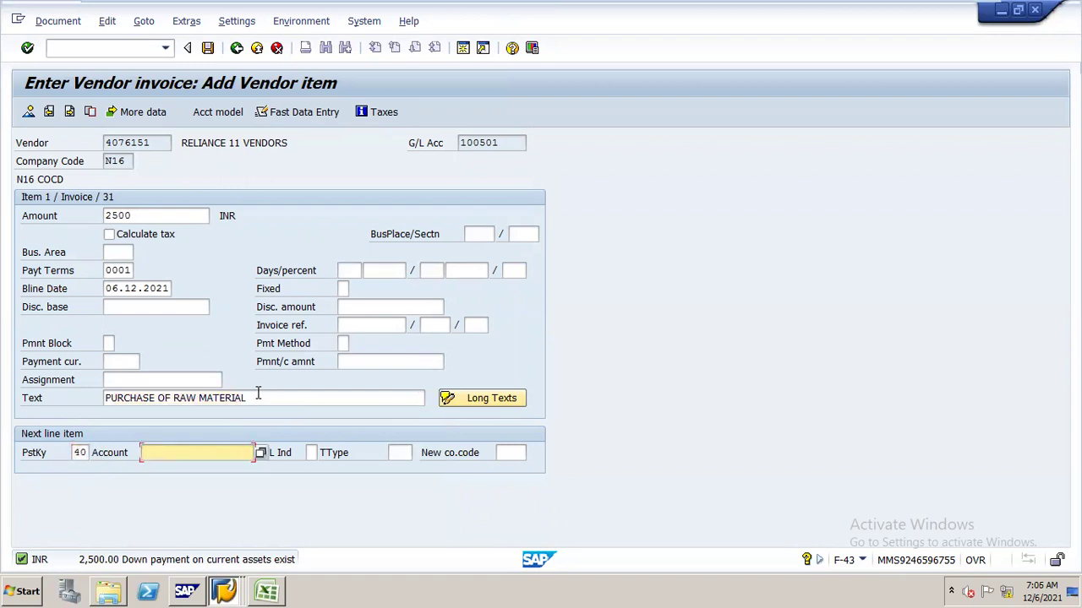
{"action": "type", "text": "200120"}
{"action": "key", "text": "Return"}
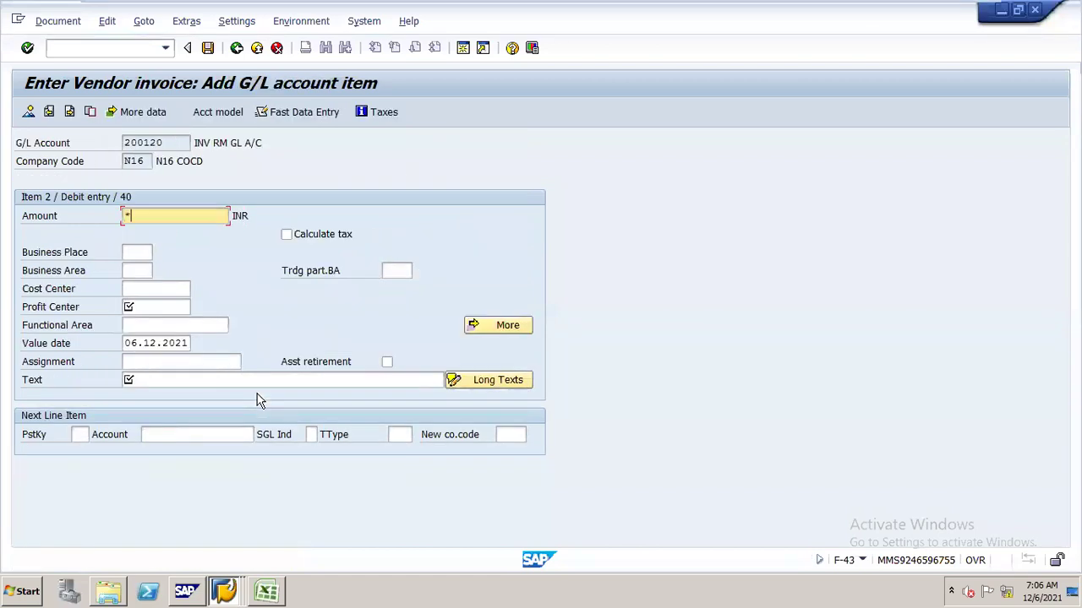
- Fill in the G/L item with * as the amount and profit center STEEL, carrying over the vendor item's text
{"action": "key", "text": "Tab"}
{"action": "key", "text": "Tab"}
{"action": "key", "text": "Tab"}
{"action": "key", "text": "Tab"}
{"action": "key", "text": "Down"}
{"action": "key", "text": "Return"}
{"action": "key", "text": "Tab"}
{"action": "key", "text": "Tab"}
{"action": "key", "text": "Tab"}
{"action": "key", "text": "Tab"}
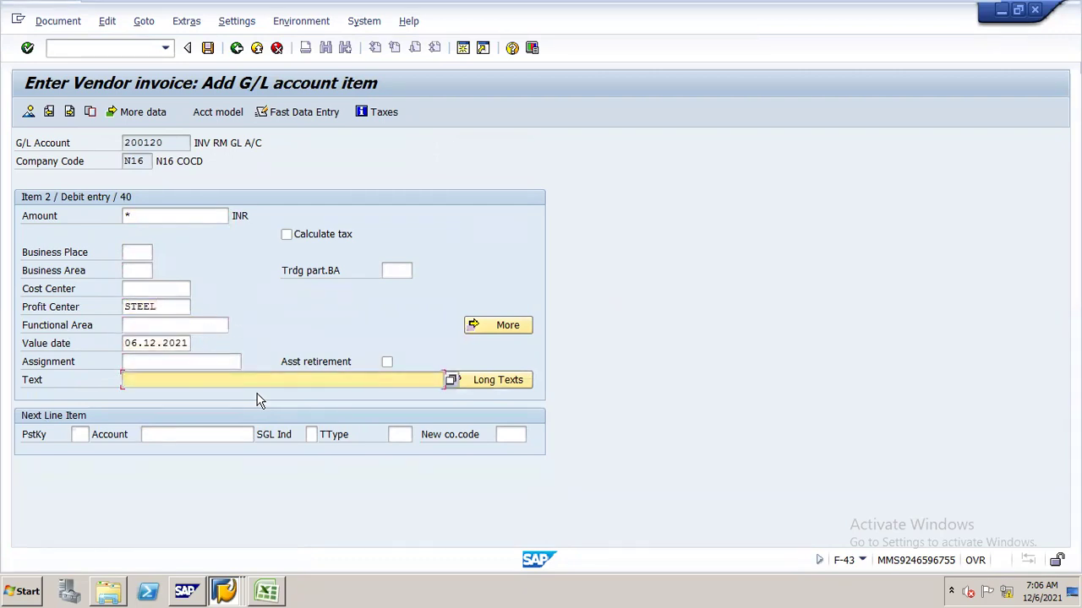
{"action": "type", "text": "*"}
{"action": "key", "text": "Return"}
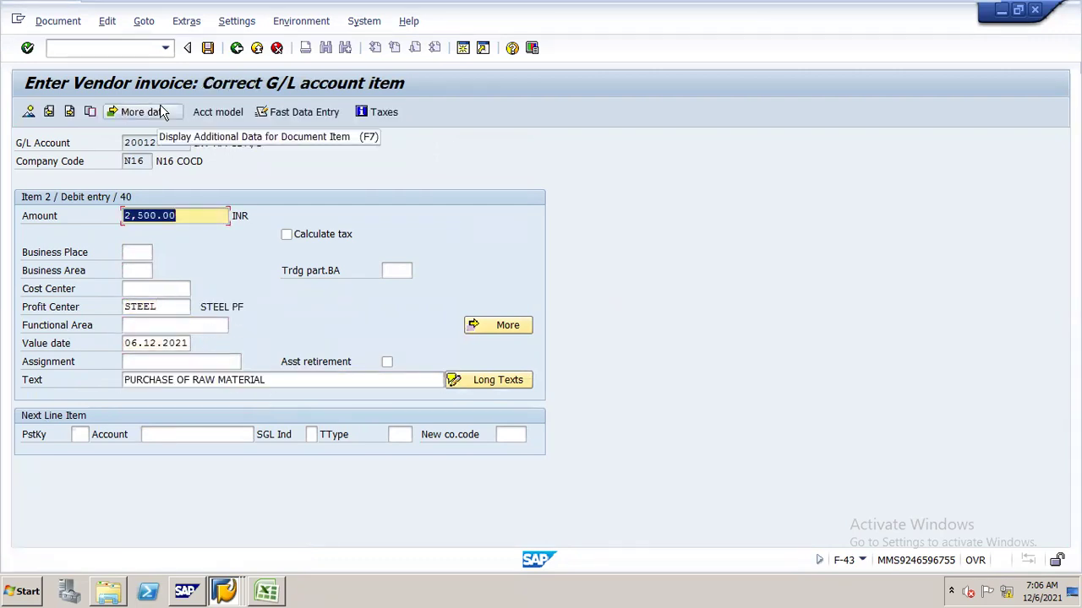
- Simulate the vendor invoice, check the G/L account of the vendor line item, and post the document
{"action": "left_click", "coordinate": [71, 25]}
{"action": "left_click", "coordinate": [92, 101]}
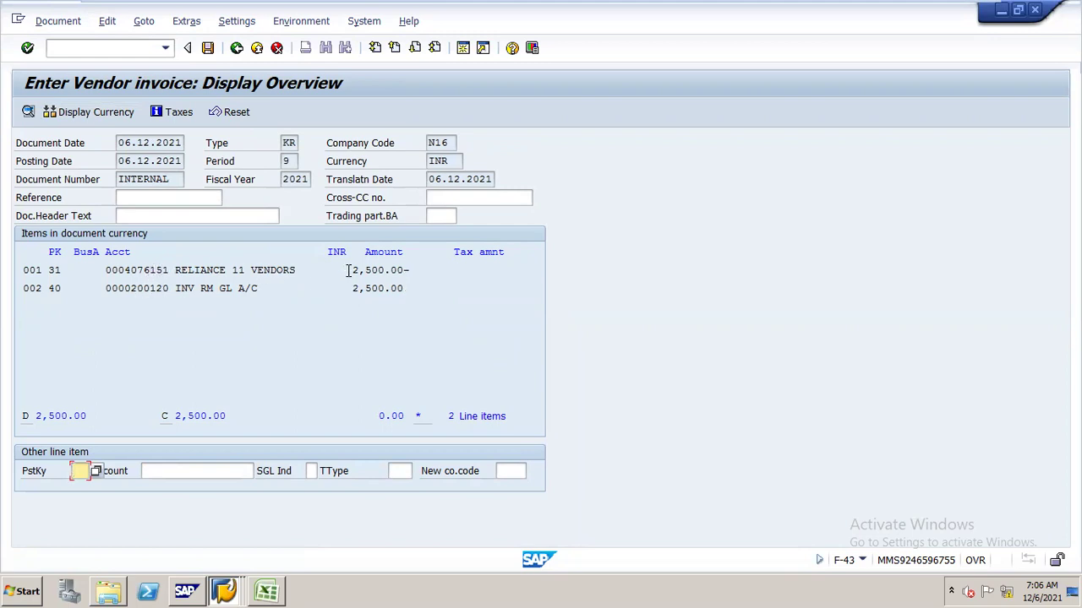
{"action": "double_click", "coordinate": [282, 271]}
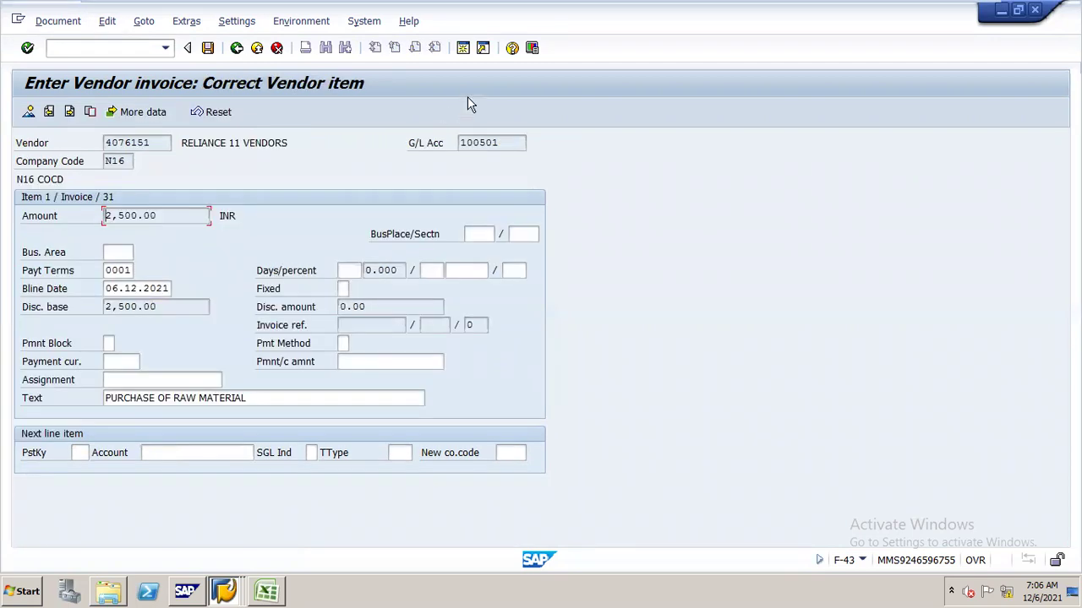
{"action": "double_click", "coordinate": [495, 142]}
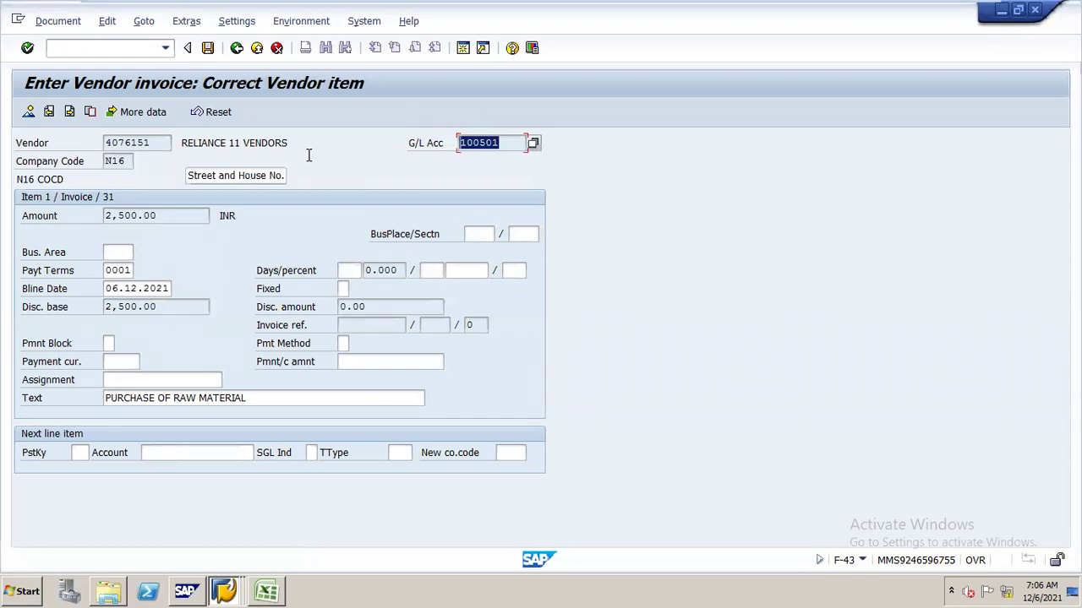
{"action": "left_click", "coordinate": [207, 49]}
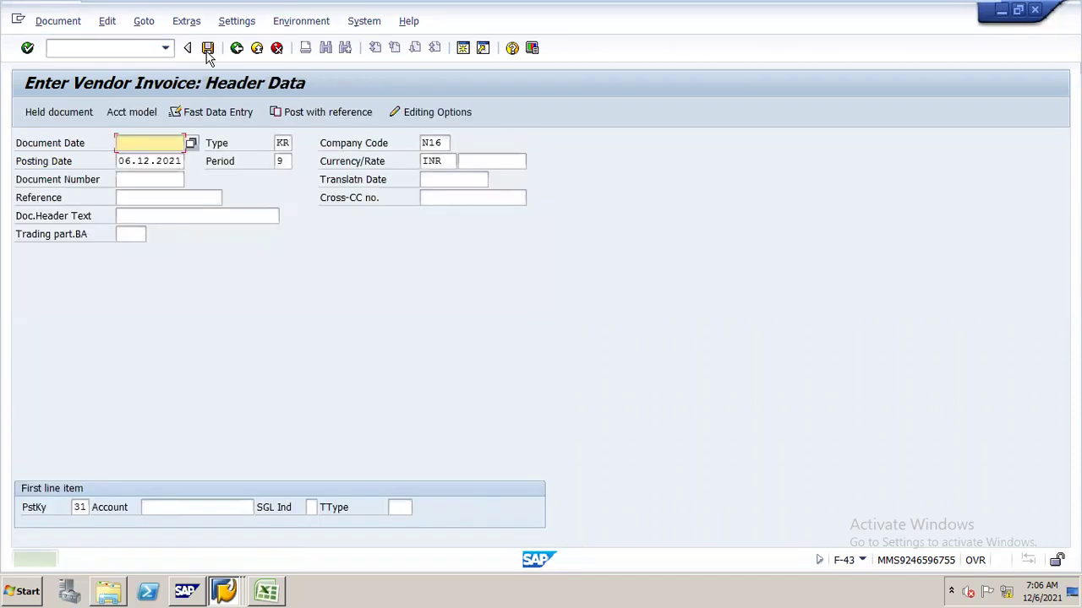
- Run transaction FBL1N to display the vendor's open special G/L items in company code N16
{"action": "left_click", "coordinate": [150, 49]}
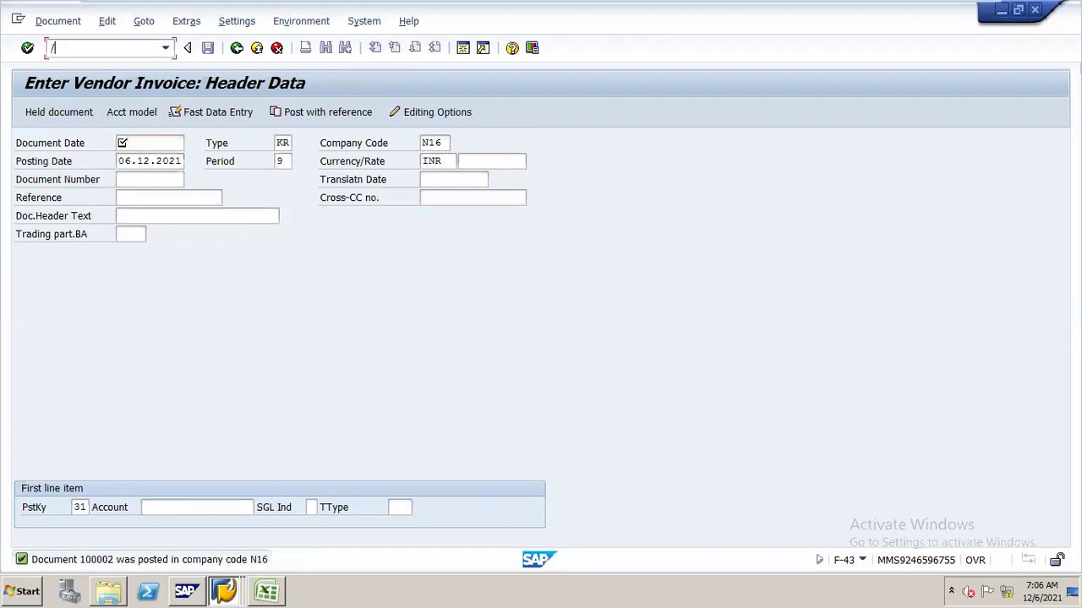
{"action": "type", "text": "/NFBL1N"}
{"action": "key", "text": "Return"}
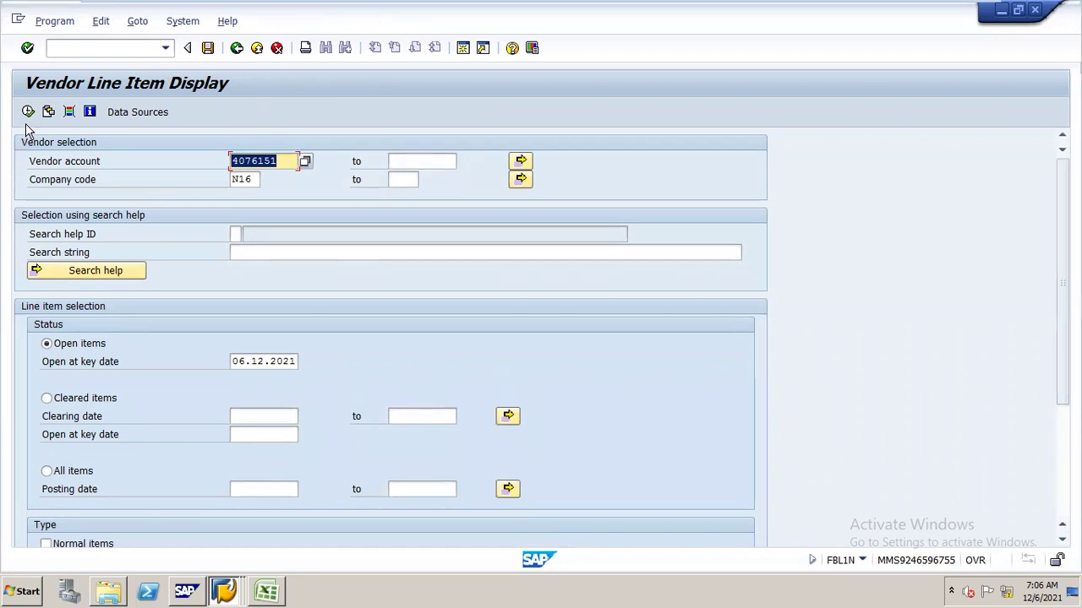
{"action": "left_click_drag", "start_coordinate": [1062, 287], "coordinate": [1062, 357]}
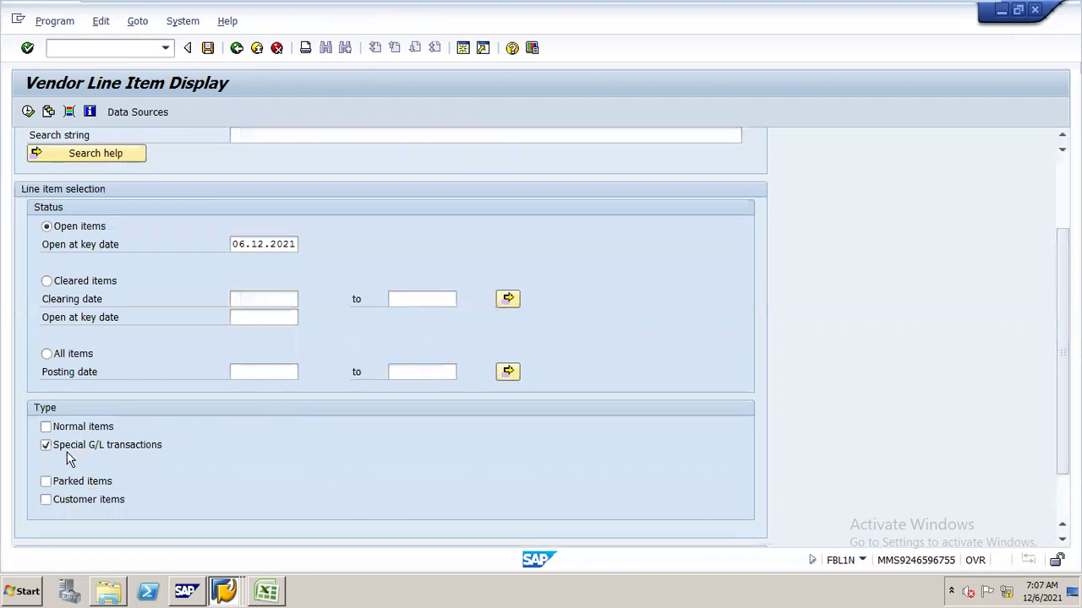
{"action": "left_click", "coordinate": [29, 113]}
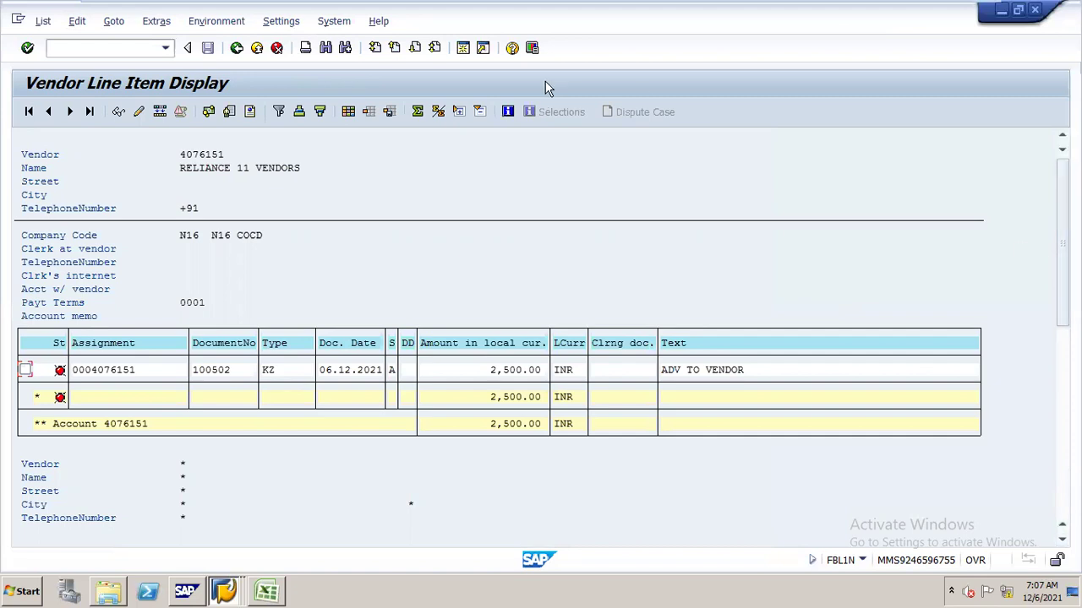
- Include normal items along with special G/L transactions in the selection and display the vendor's open items again
{"action": "left_click", "coordinate": [236, 48]}
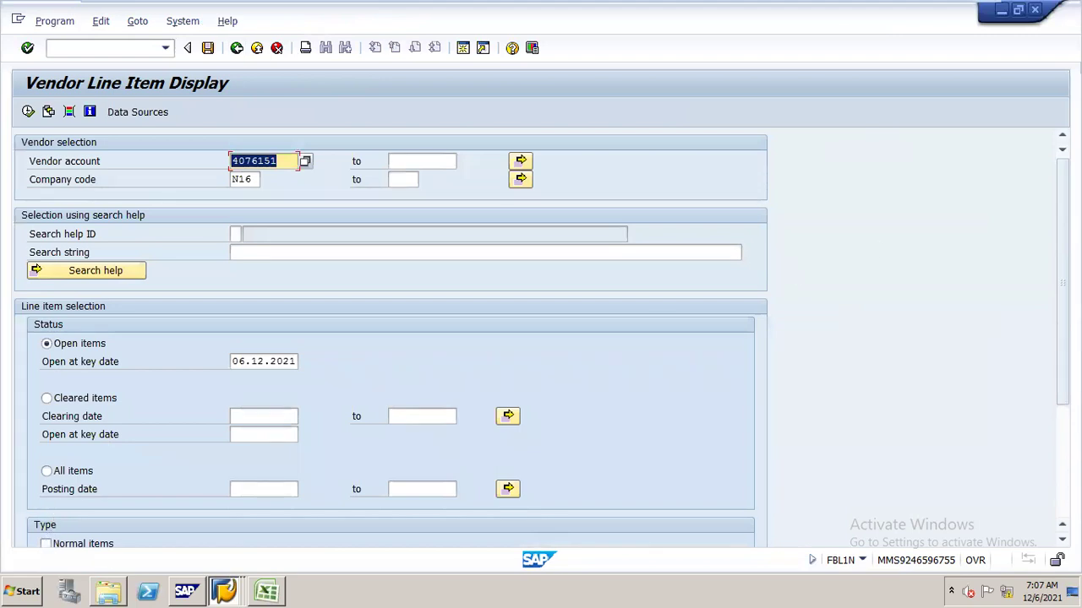
{"action": "scroll", "coordinate": [1062, 338], "scroll_direction": "down", "scroll_amount": 1}
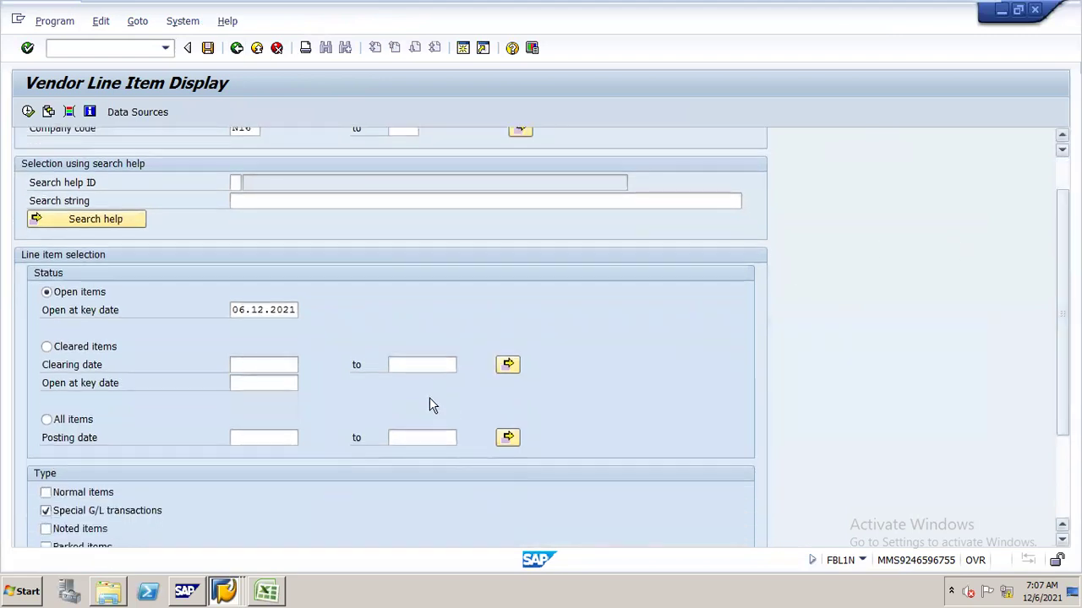
{"action": "left_click", "coordinate": [47, 491]}
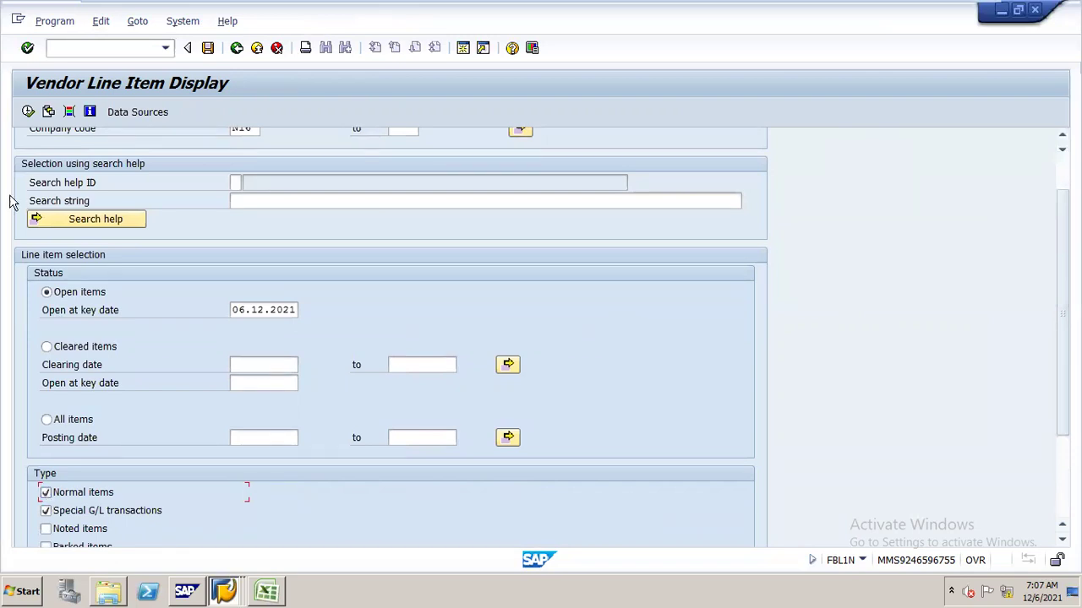
{"action": "left_click", "coordinate": [26, 113]}
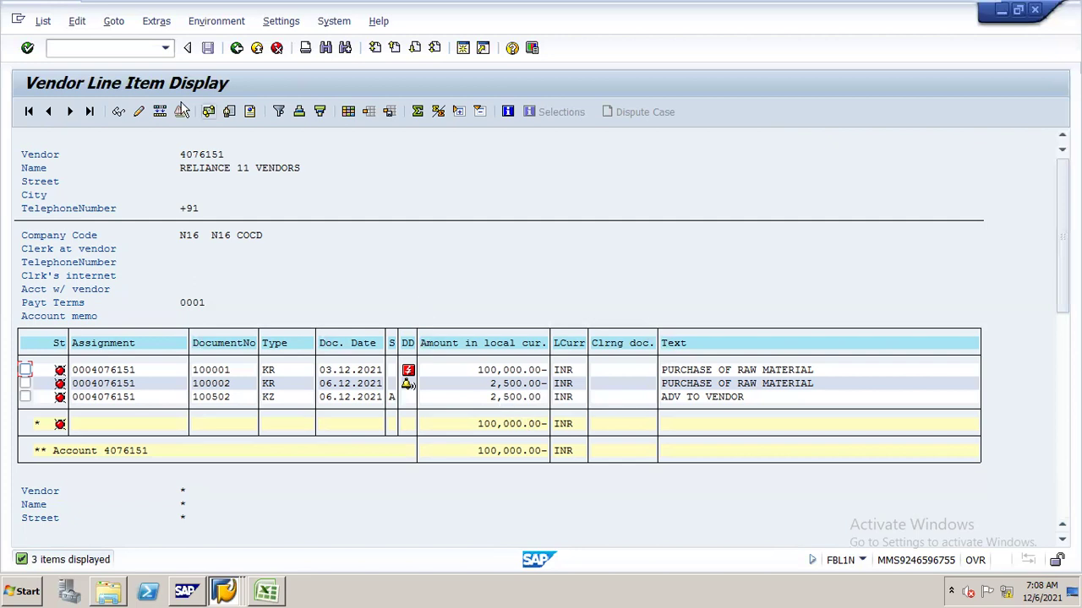
- Display the balance of G/L account 100501 with FAGLB03 and drill down to the line items behind period 9's cumulative balance
{"action": "left_click", "coordinate": [141, 48]}
{"action": "key", "text": "BackSpace"}
{"action": "key", "text": "BackSpace"}
{"action": "key", "text": "BackSpace"}
{"action": "type", "text": "/NFAGLB03"}
{"action": "key", "text": "Return"}
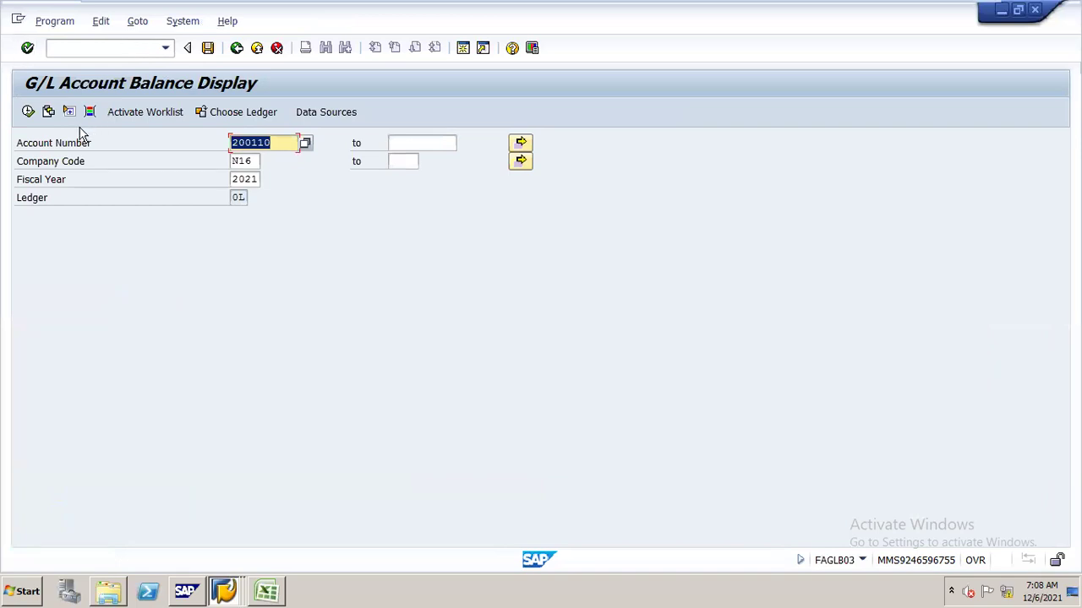
{"action": "type", "text": "100501"}
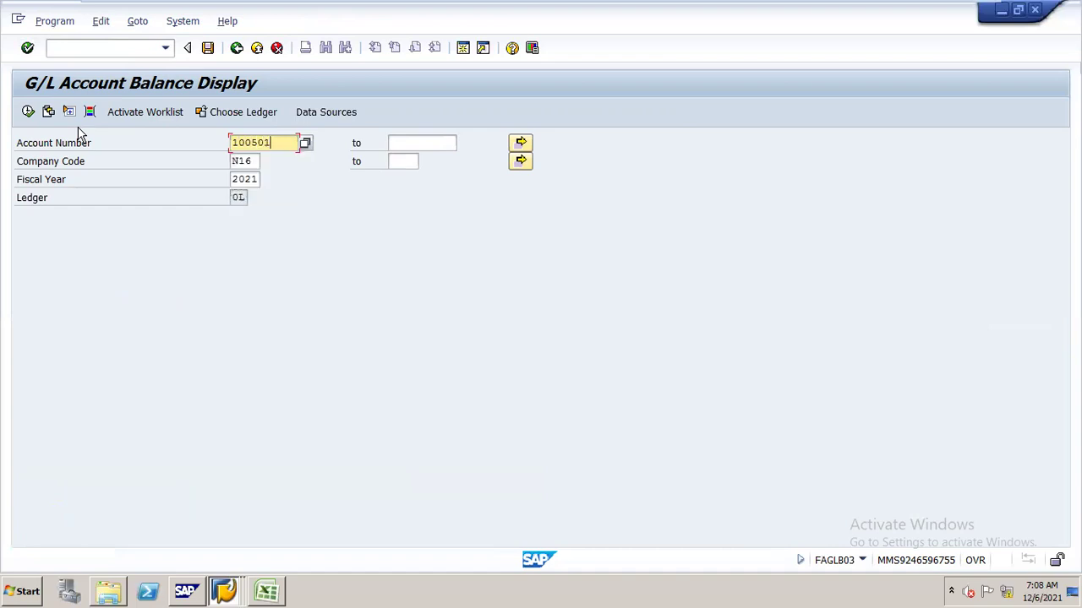
{"action": "left_click", "coordinate": [28, 112]}
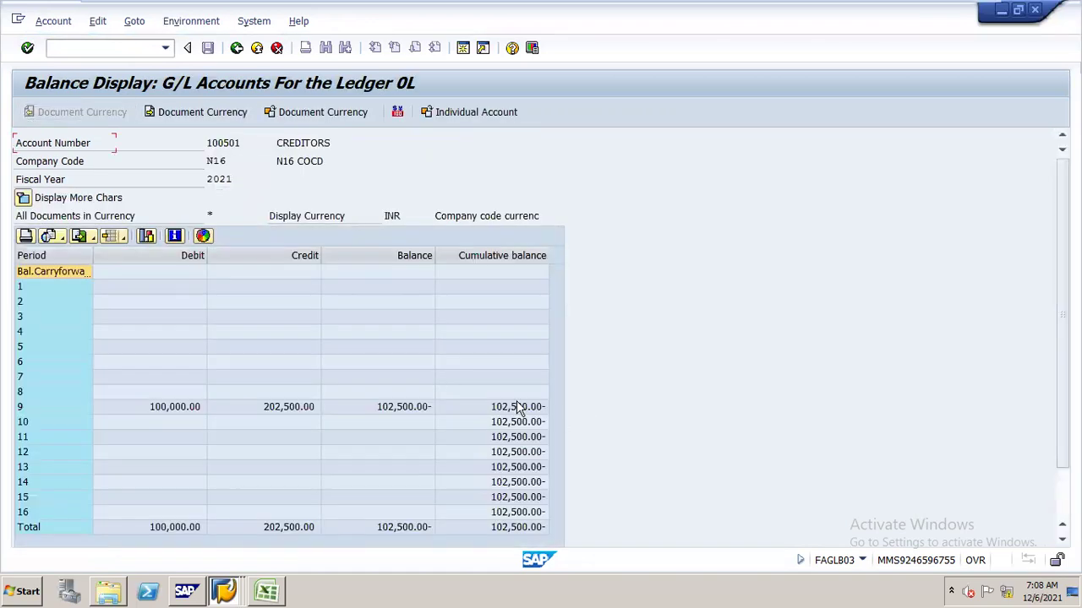
{"action": "double_click", "coordinate": [520, 407]}
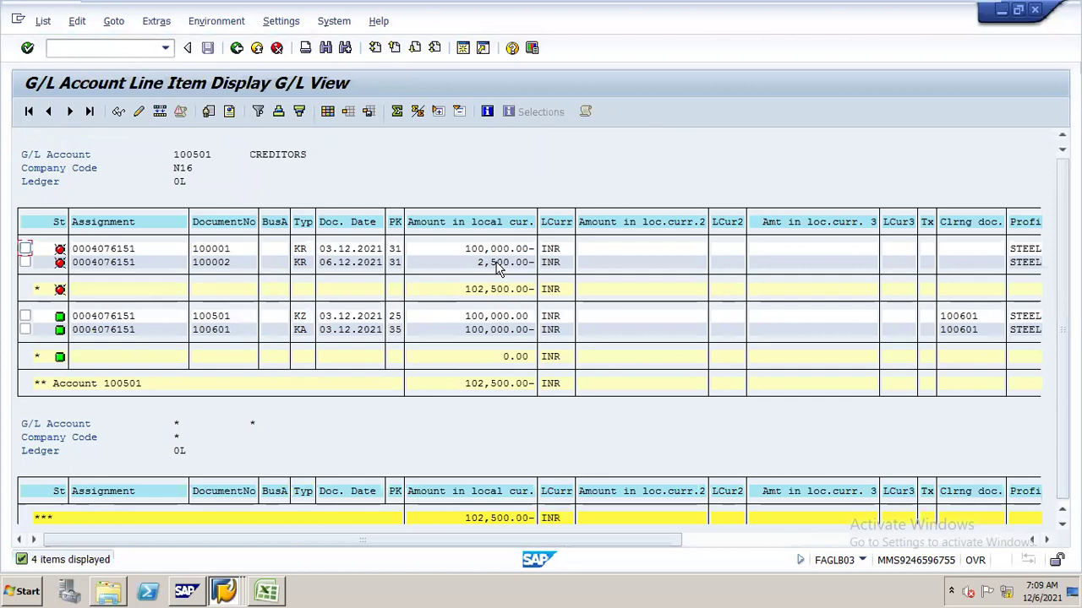
- Display the balance of G/L account 200110 and drill down to the line items behind period 9's cumulative balance
{"action": "left_click", "coordinate": [237, 51]}
{"action": "left_click", "coordinate": [238, 51]}
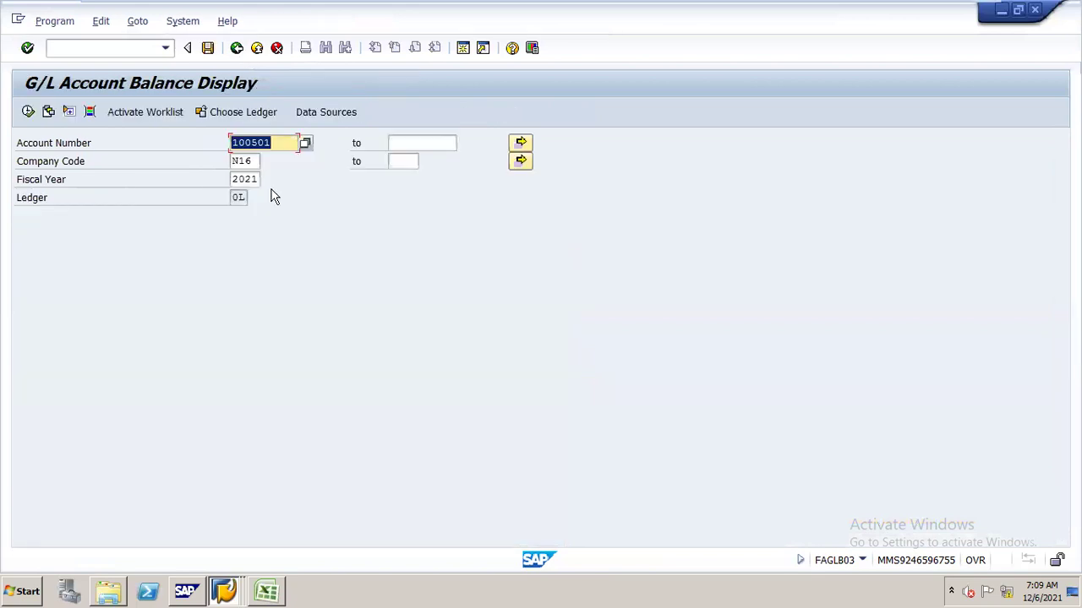
{"action": "type", "text": "200"}
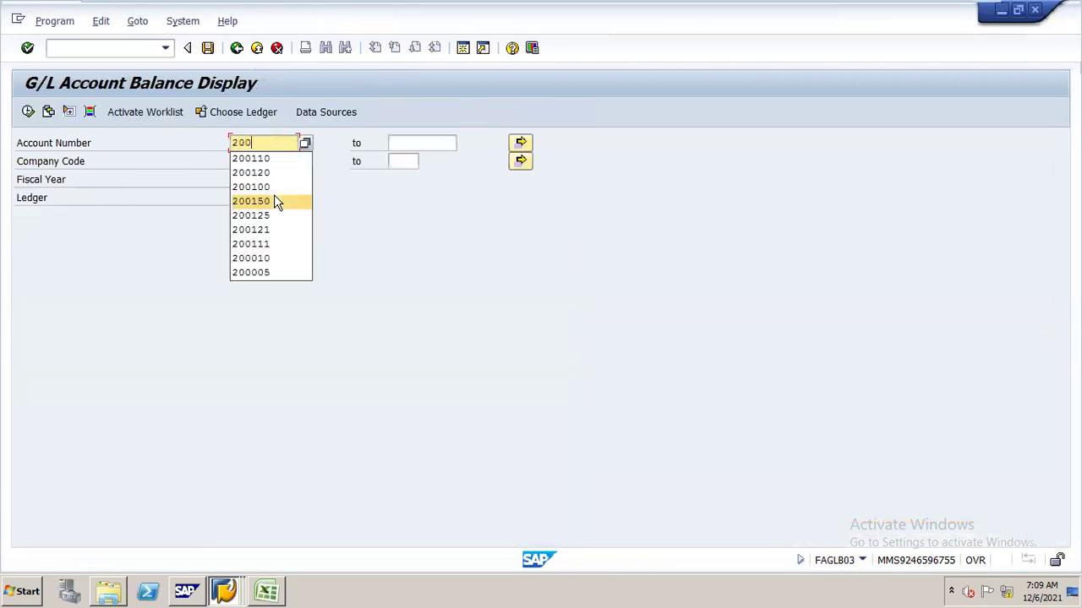
{"action": "type", "text": "110"}
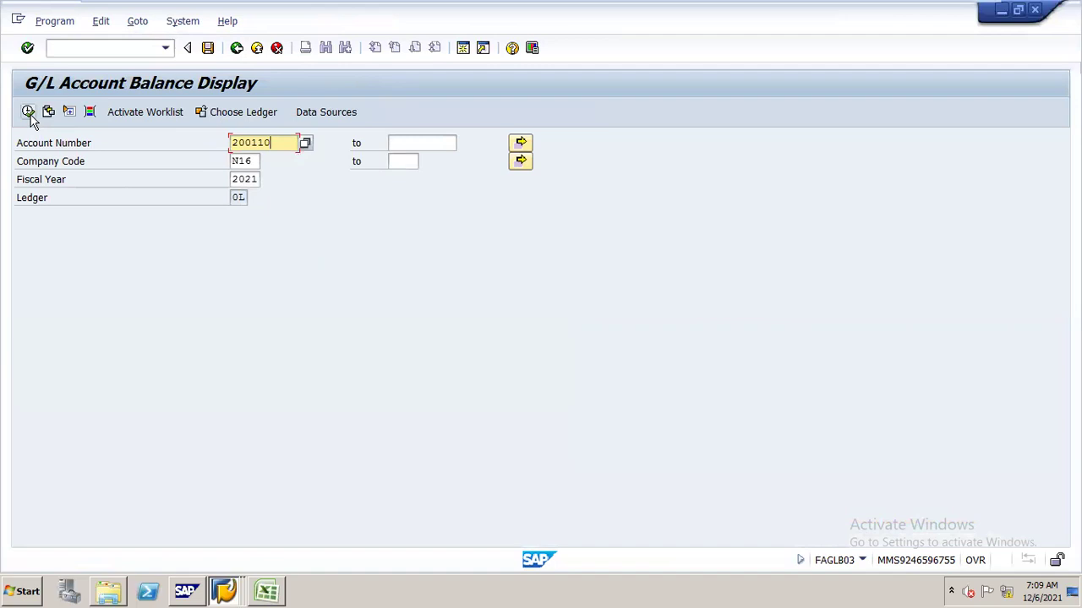
{"action": "left_click", "coordinate": [29, 115]}
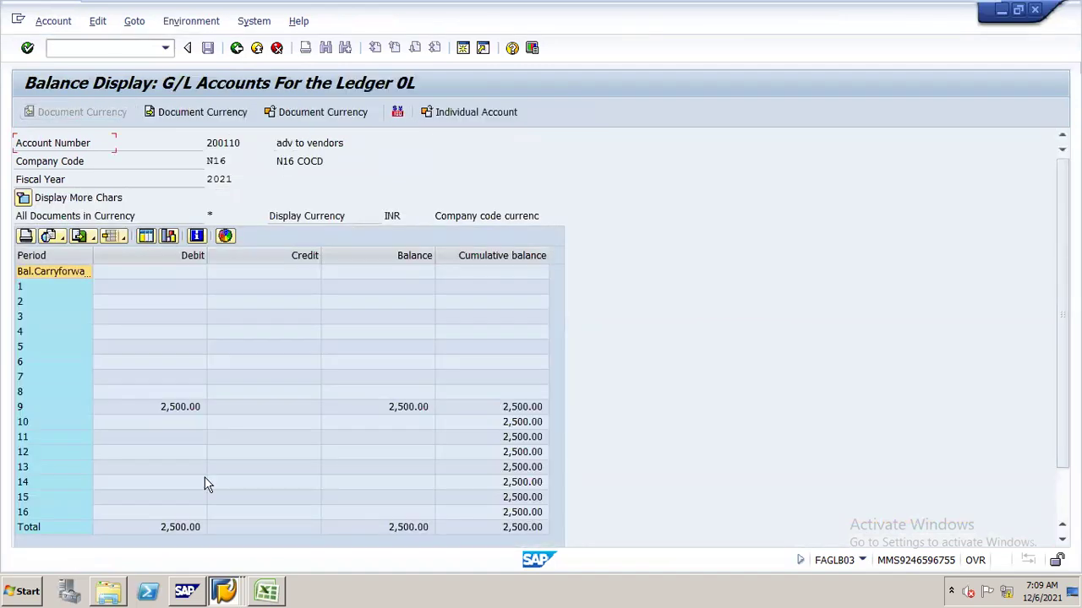
{"action": "double_click", "coordinate": [505, 409]}
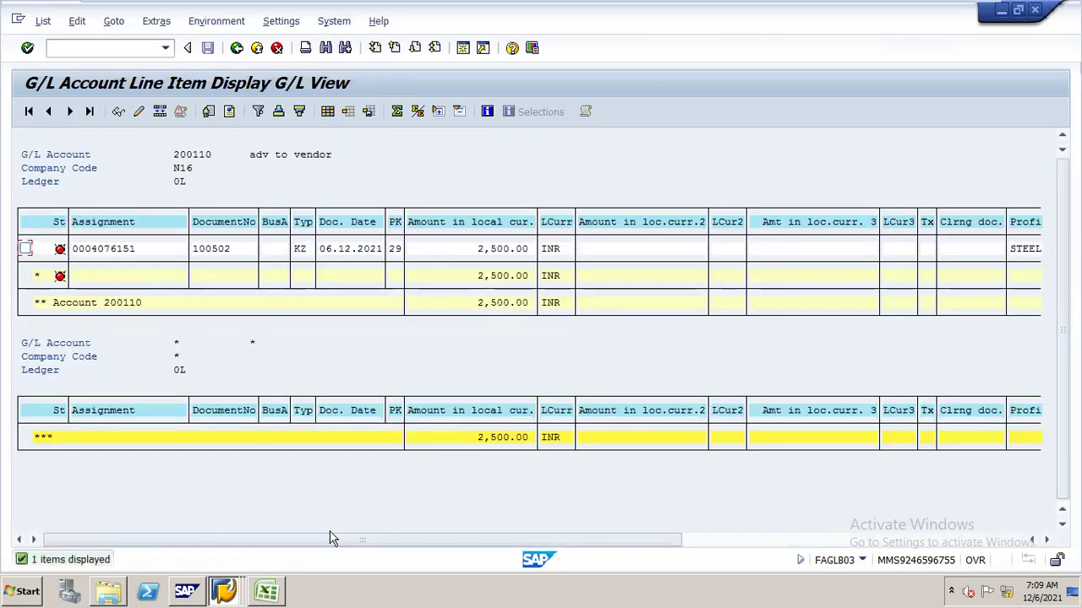
- Switch to the Excel worksheet and lay out a T-account header with DR in F25, 100501 in H25 and CR in J25
{"action": "left_click", "coordinate": [271, 584]}
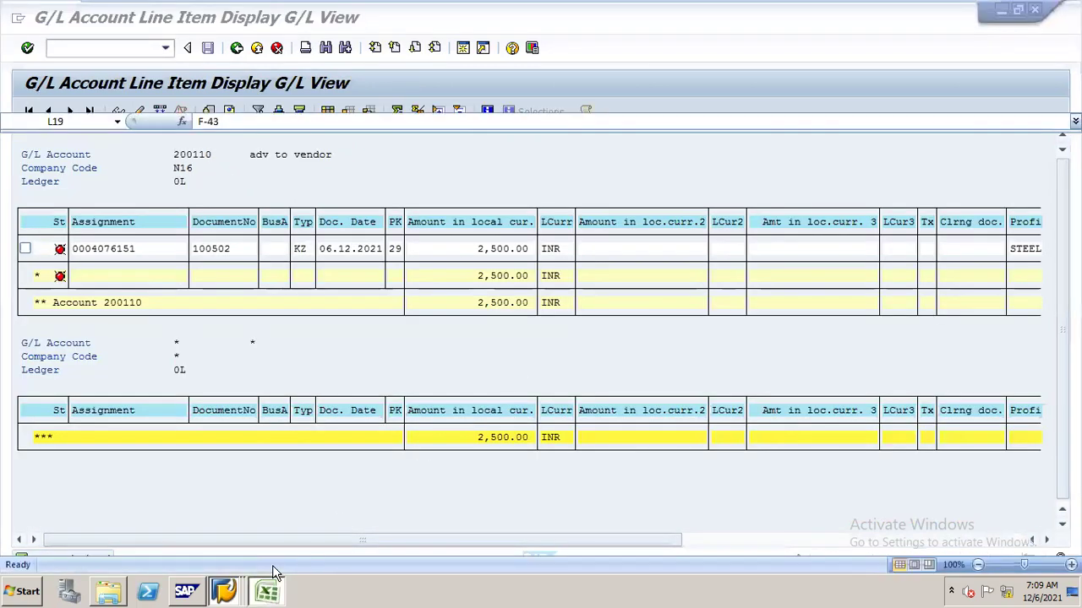
{"action": "key", "text": "Down"}
{"action": "key", "text": "Down"}
{"action": "key", "text": "Down"}
{"action": "key", "text": "Down"}
{"action": "key", "text": "Down"}
{"action": "key", "text": "Down"}
{"action": "key", "text": "Down"}
{"action": "key", "text": "Down"}
{"action": "key", "text": "Down"}
{"action": "key", "text": "Down"}
{"action": "key", "text": "Down"}
{"action": "key", "text": "Down"}
{"action": "key", "text": "Down"}
{"action": "key", "text": "Down"}
{"action": "key", "text": "Down"}
{"action": "key", "text": "Down"}
{"action": "key", "text": "Down"}
{"action": "key", "text": "Down"}
{"action": "key", "text": "Down"}
{"action": "key", "text": "Down"}
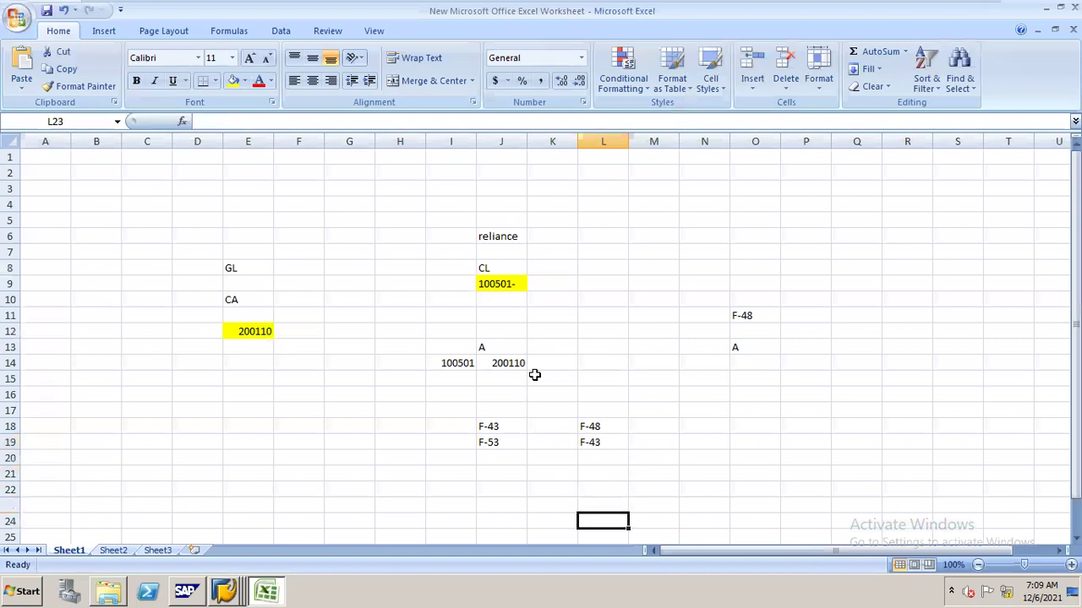
{"action": "left_click", "coordinate": [398, 284]}
{"action": "type", "text": "10050"}
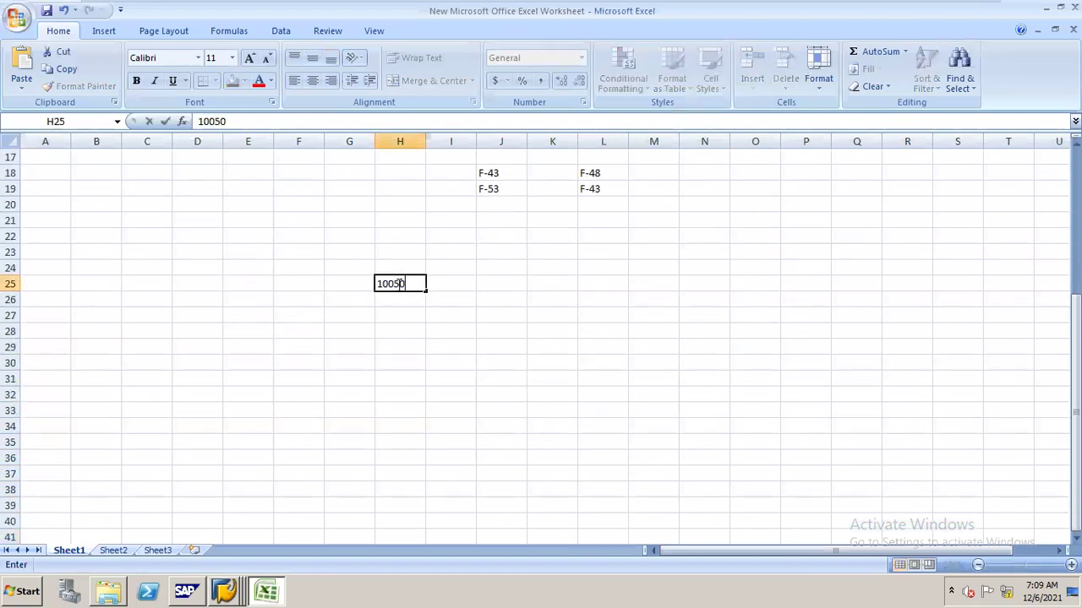
{"action": "left_click", "coordinate": [312, 283]}
{"action": "type", "text": "DR"}
{"action": "key", "text": "Tab"}
{"action": "key", "text": "Tab"}
{"action": "key", "text": "Tab"}
{"action": "key", "text": "Tab"}
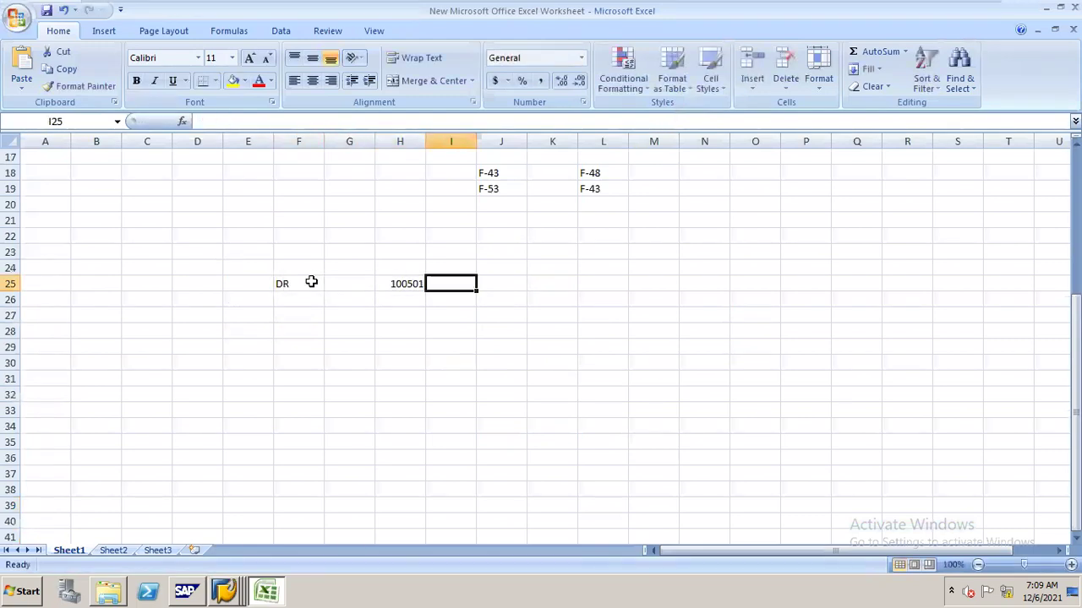
{"action": "type", "text": "CR"}
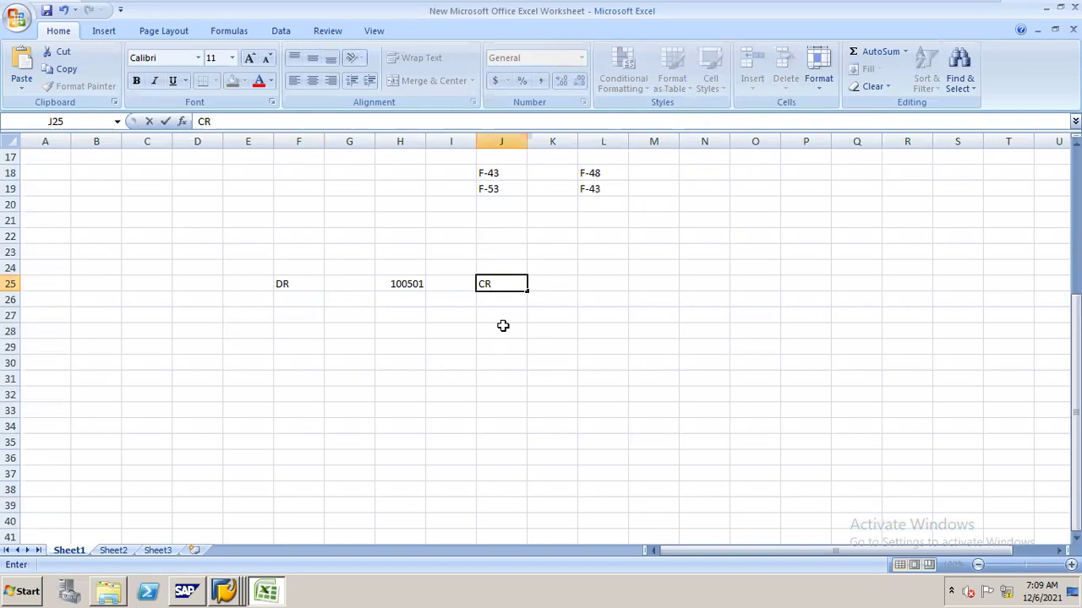
- Lay out a second T-account header with DR in N25, 200110 in P25 and CR in R25
{"action": "left_click", "coordinate": [816, 287]}
{"action": "type", "text": "200110"}
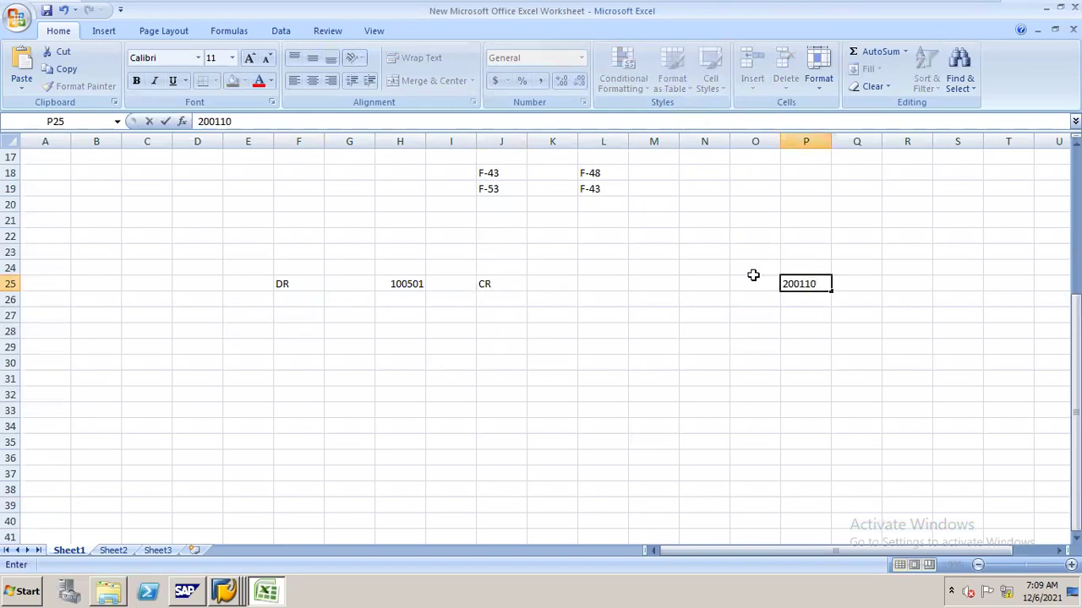
{"action": "left_click", "coordinate": [713, 283]}
{"action": "type", "text": "DR"}
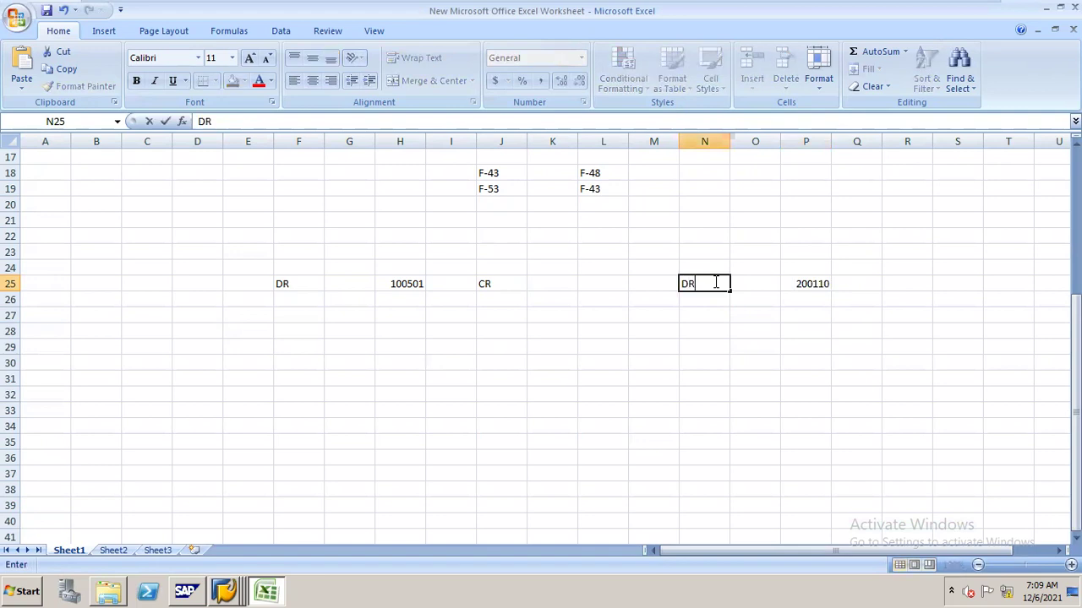
{"action": "left_click", "coordinate": [926, 288]}
{"action": "type", "text": "CR"}
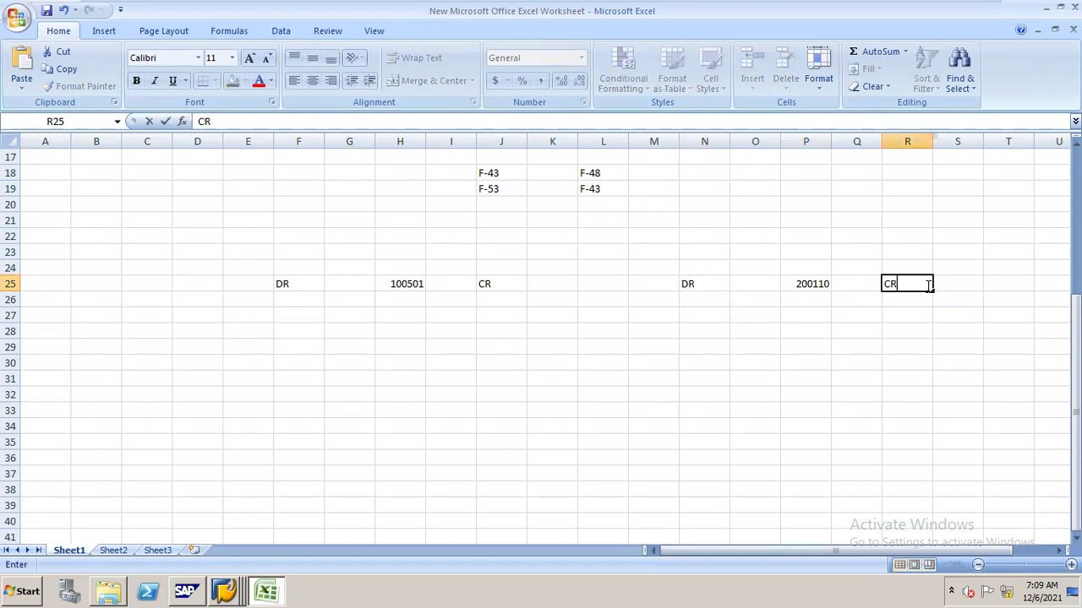
- Add the heading VENDOR in cell E37
{"action": "left_click", "coordinate": [254, 474]}
{"action": "type", "text": "VE"}
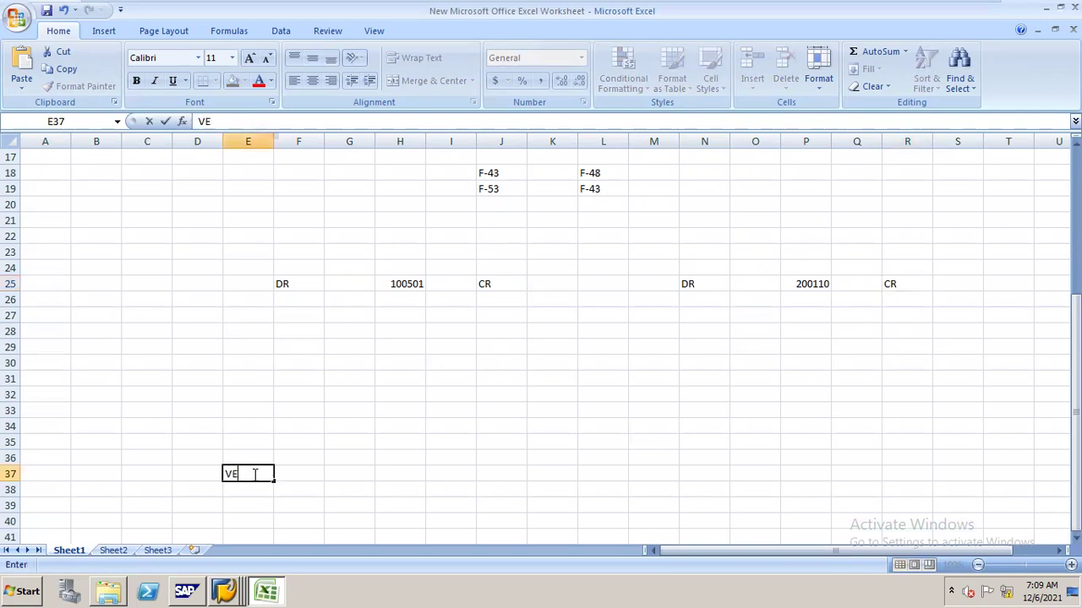
{"action": "type", "text": "NDOR"}
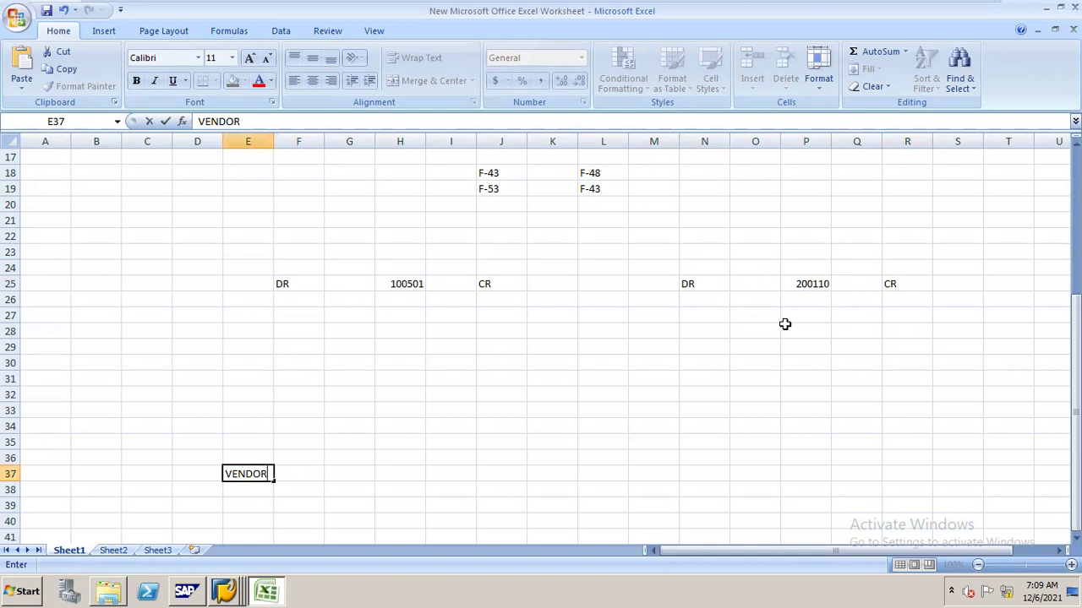
- Enter 2500 on the debit side of account 200110 in O26 and 2500 under the VENDOR heading in E39
{"action": "left_click", "coordinate": [742, 300]}
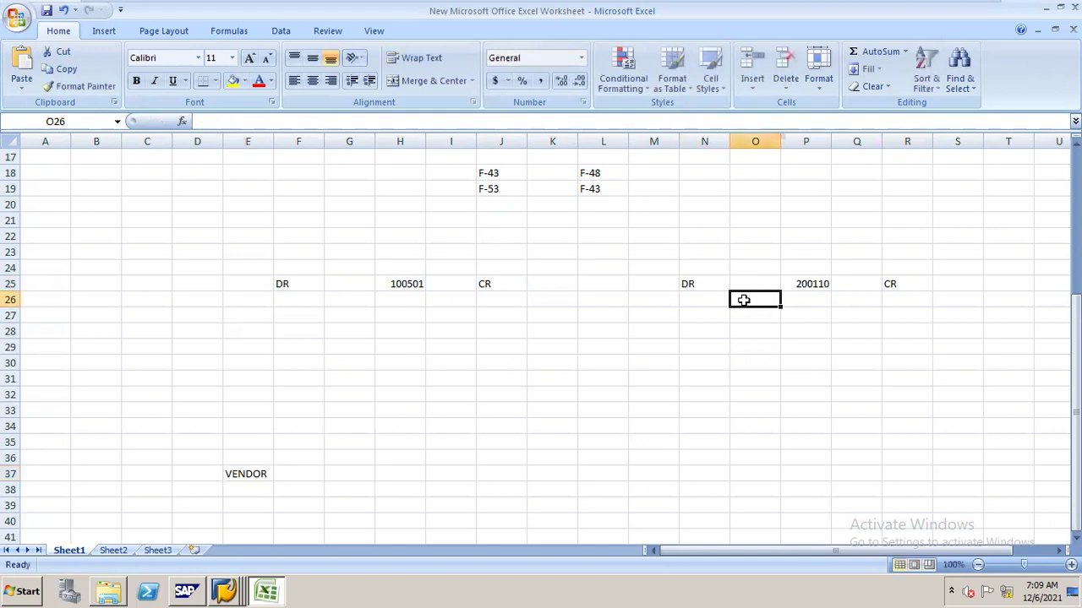
{"action": "type", "text": "2500"}
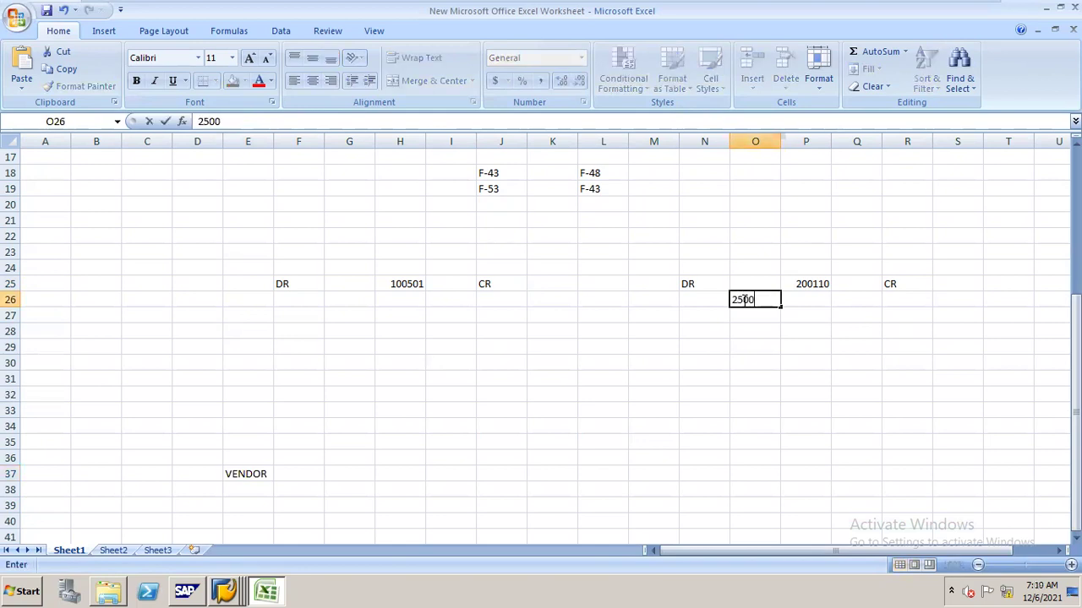
{"action": "left_click", "coordinate": [247, 504]}
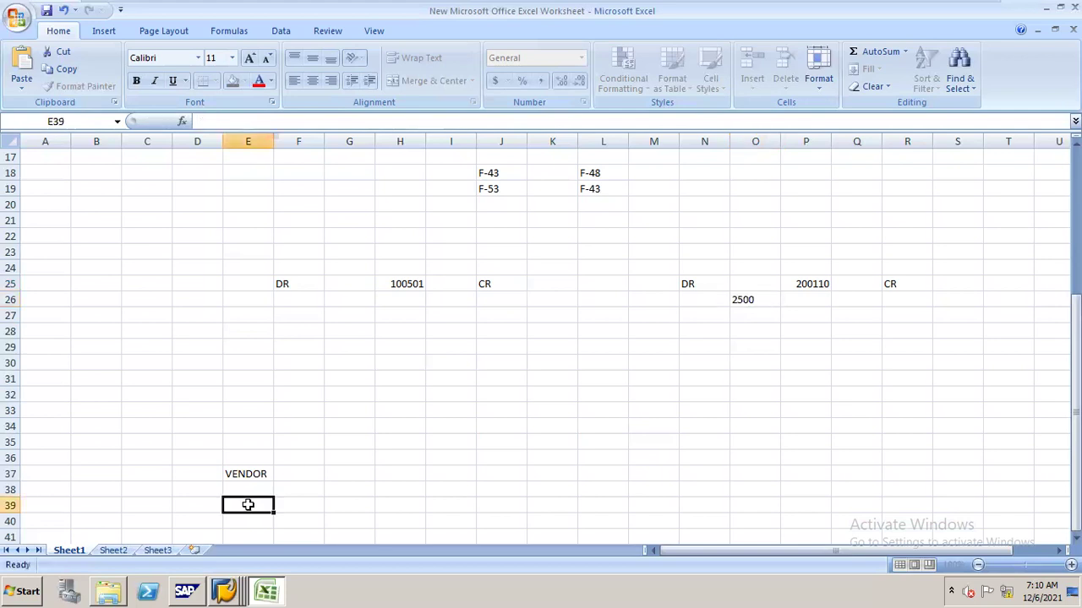
{"action": "type", "text": "20"}
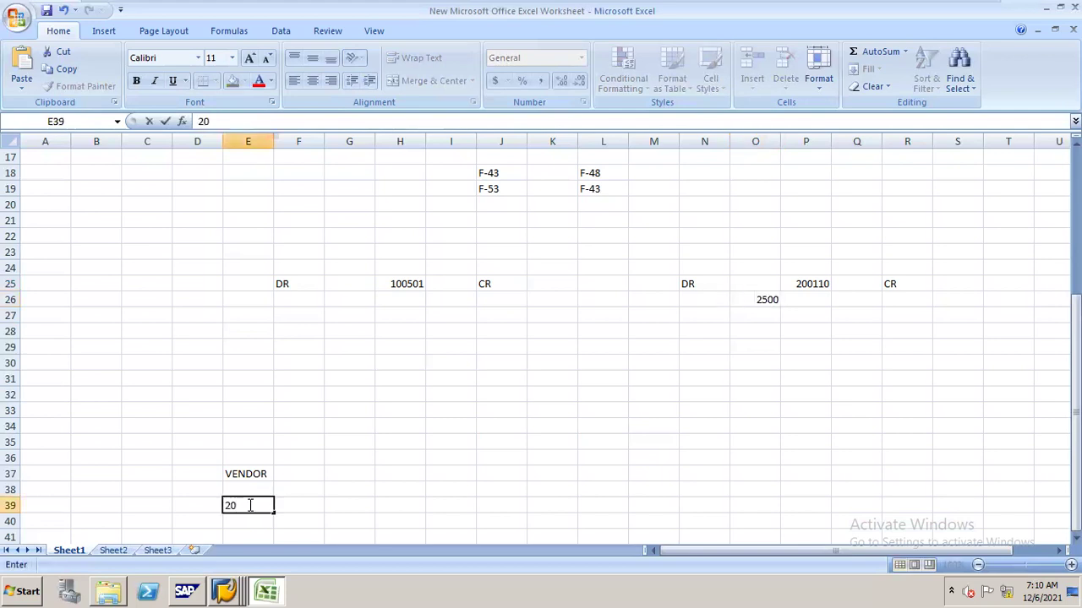
{"action": "type", "text": "0500"}
- Enter 2500 on the credit side of account 100501 in I27 and 2500- under the VENDOR heading in E40
{"action": "left_click", "coordinate": [458, 313]}
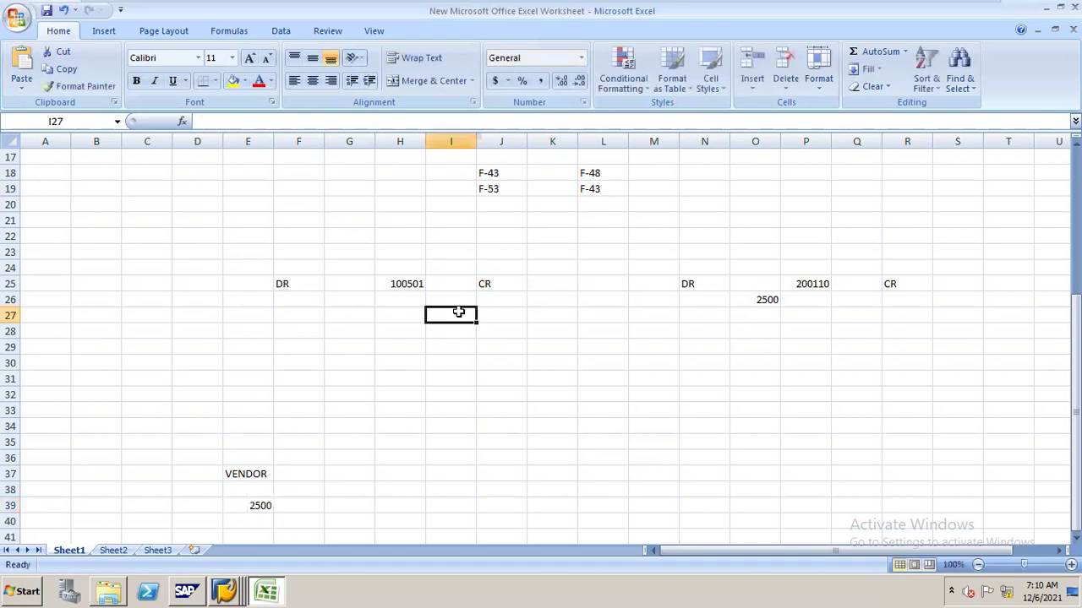
{"action": "type", "text": "2500"}
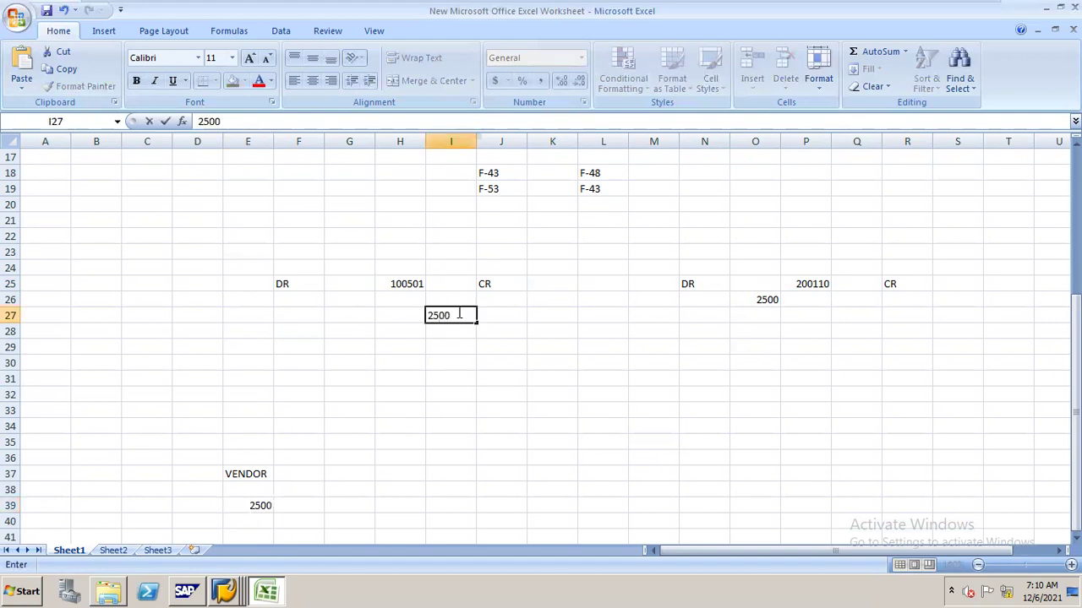
{"action": "left_click", "coordinate": [261, 520]}
{"action": "type", "text": "2500-"}
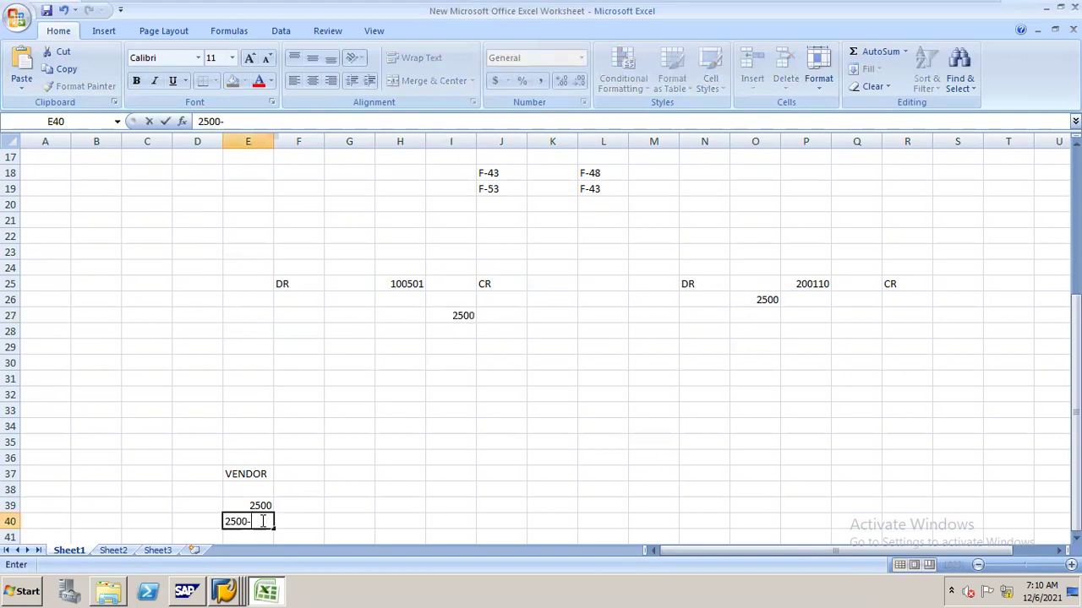
{"action": "left_click", "coordinate": [696, 470]}
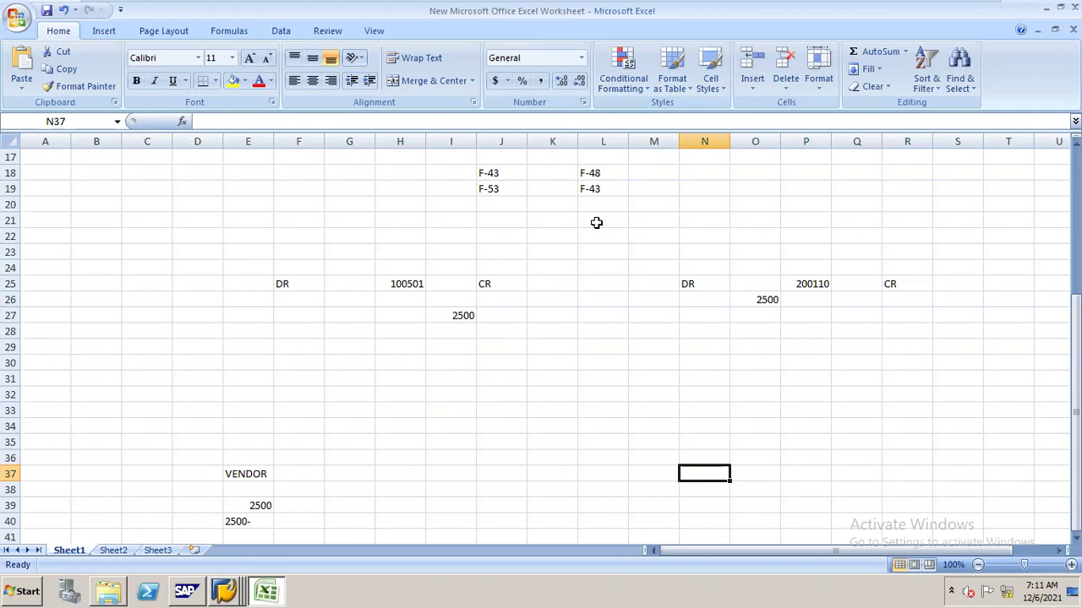
{"action": "left_click_drag", "start_coordinate": [286, 238], "coordinate": [481, 407]}
{"action": "left_click", "coordinate": [471, 349]}
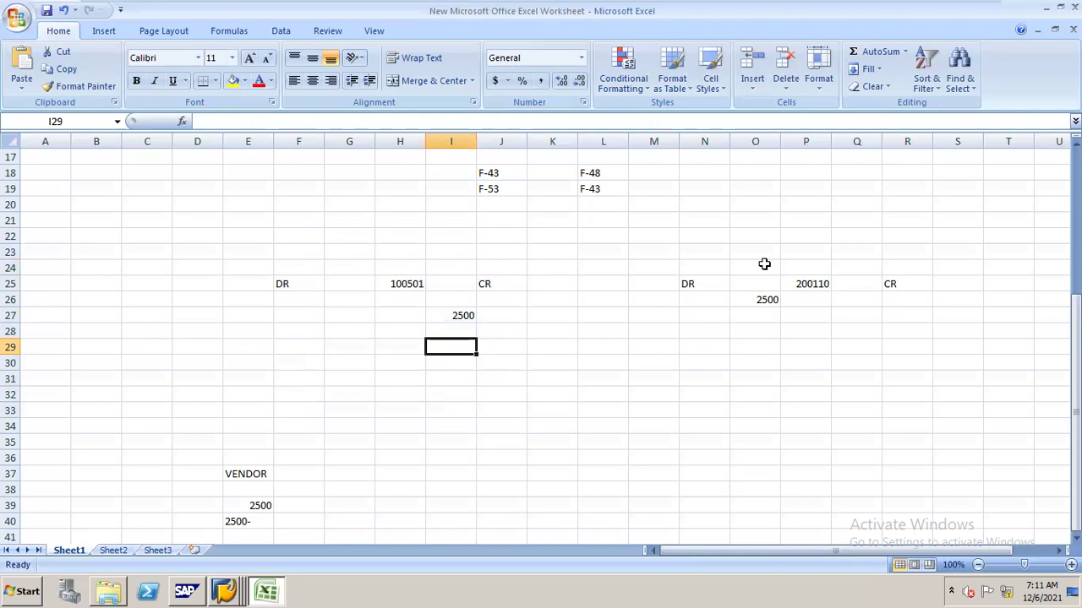
{"action": "left_click_drag", "start_coordinate": [760, 254], "coordinate": [818, 365]}
{"action": "left_click", "coordinate": [911, 454]}
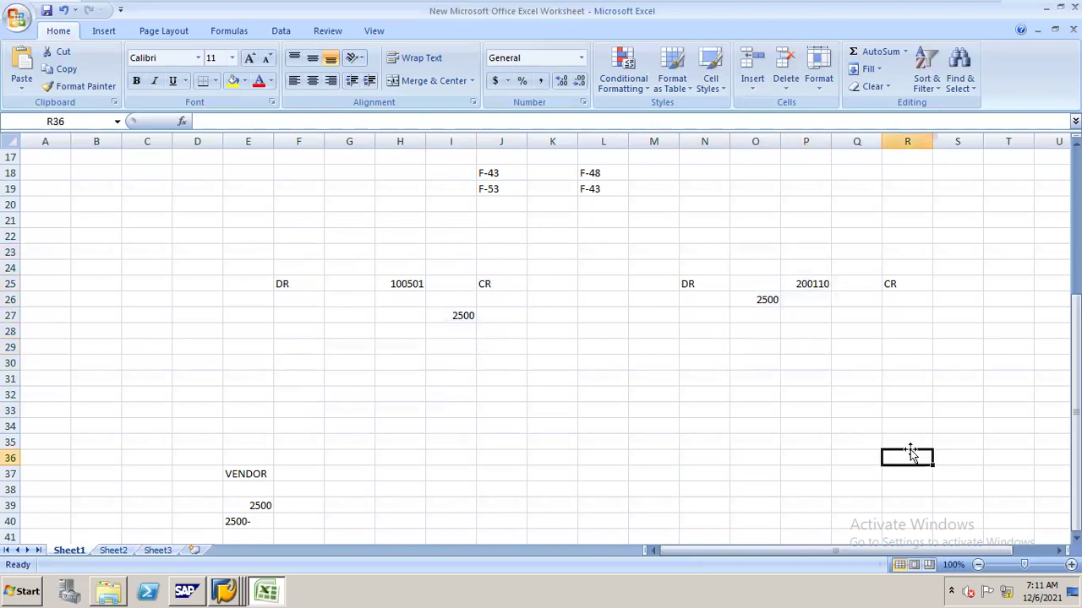
{"action": "left_click", "coordinate": [766, 297]}
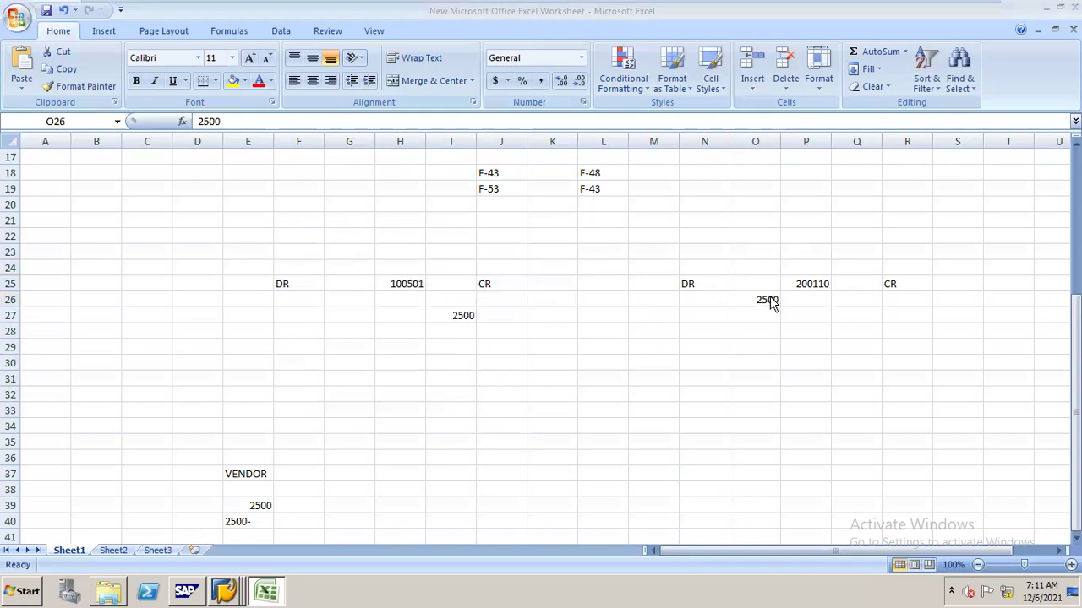
- Switch to SAP and display the period 9 line items of G/L account 100501 to examine the invoice amount
{"action": "key", "text": "alt+Tab"}
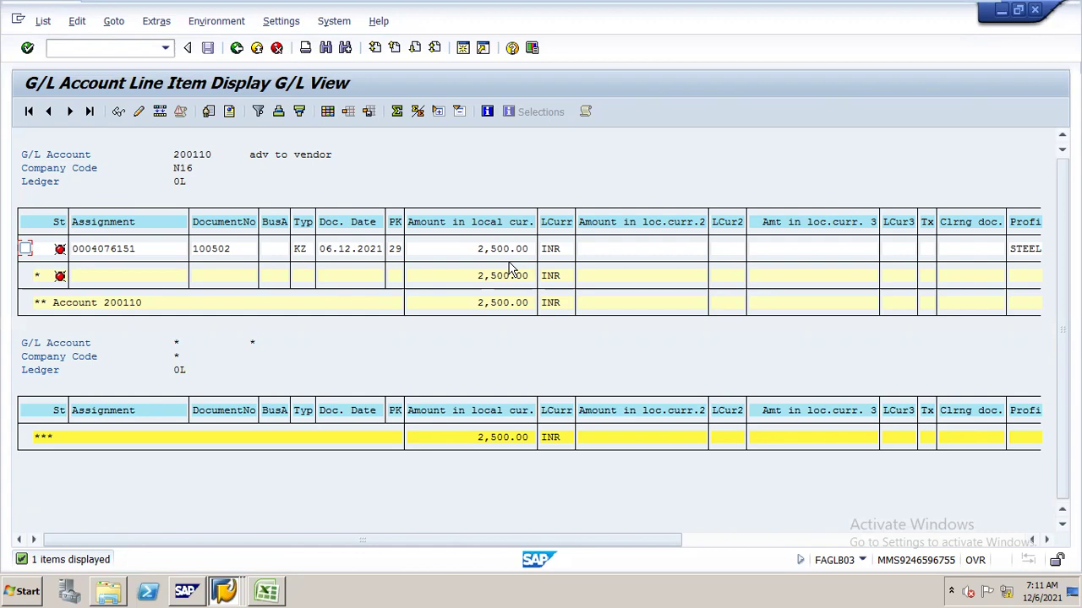
{"action": "left_click", "coordinate": [240, 49]}
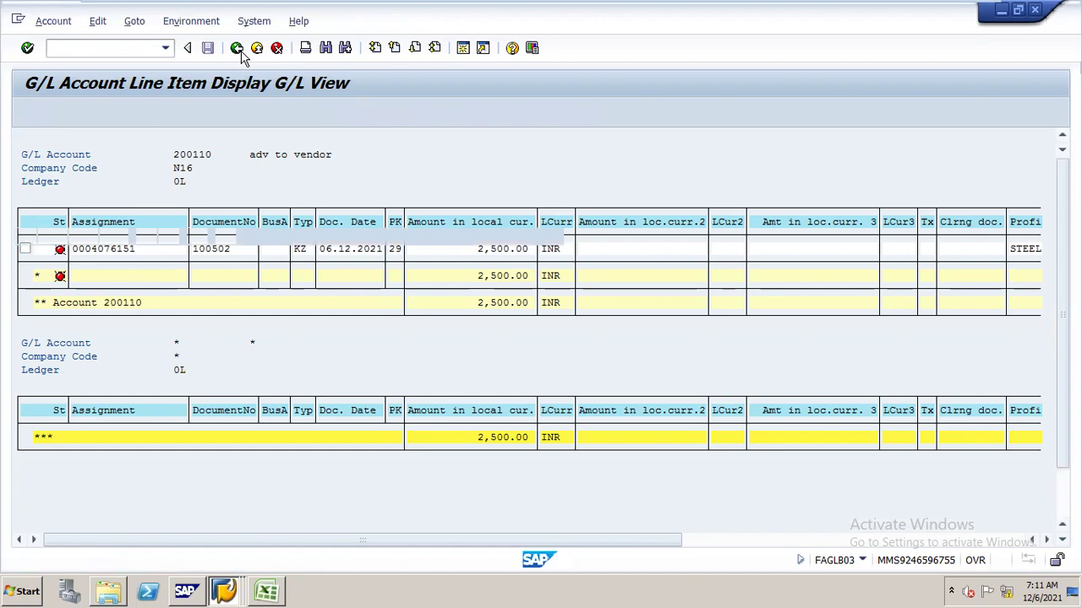
{"action": "left_click", "coordinate": [239, 49]}
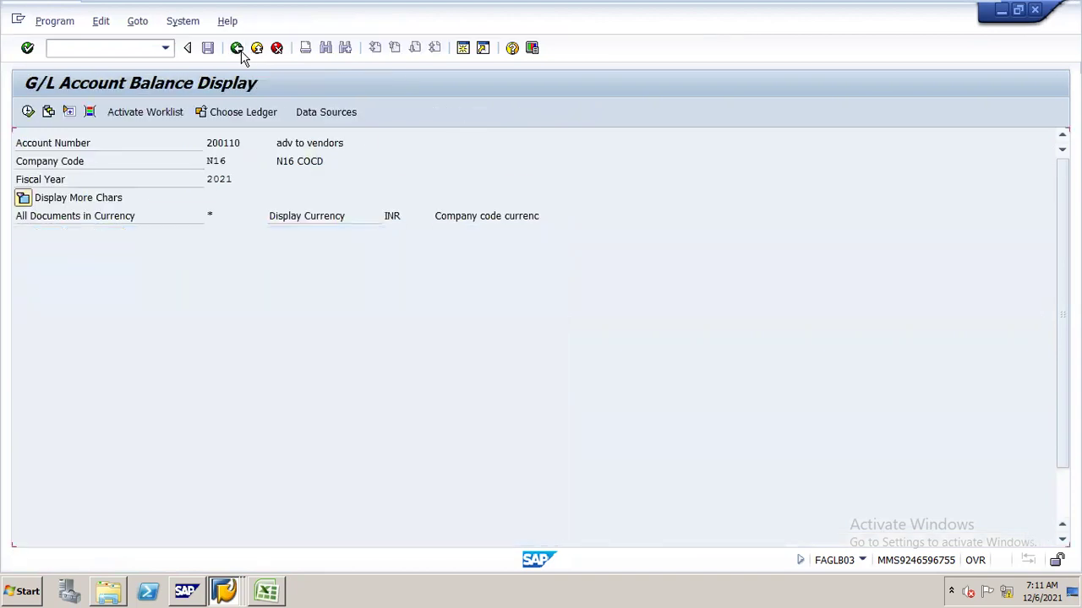
{"action": "type", "text": "100501"}
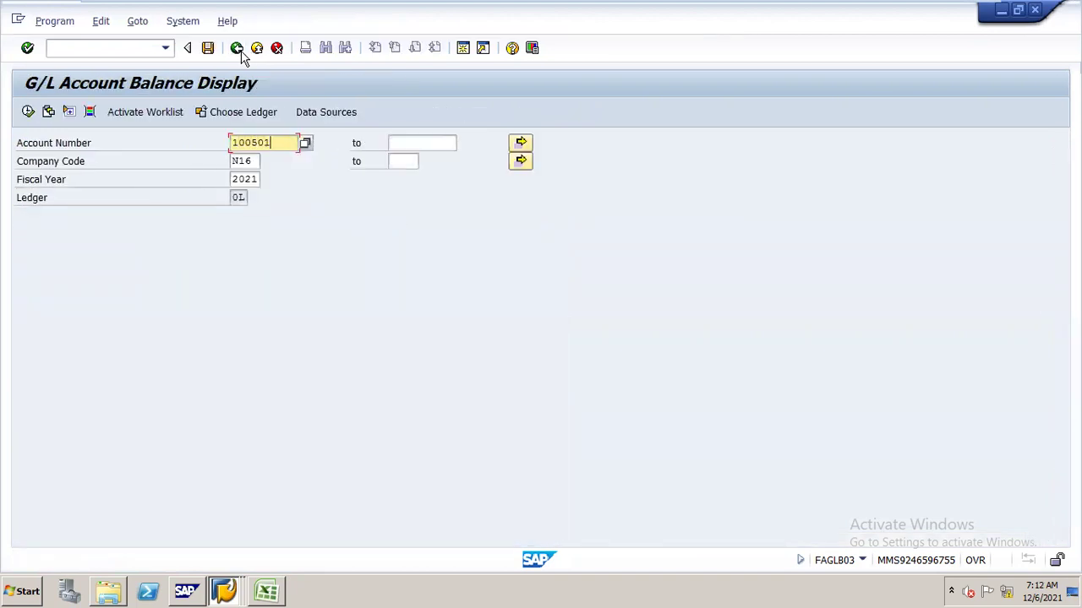
{"action": "left_click", "coordinate": [28, 113]}
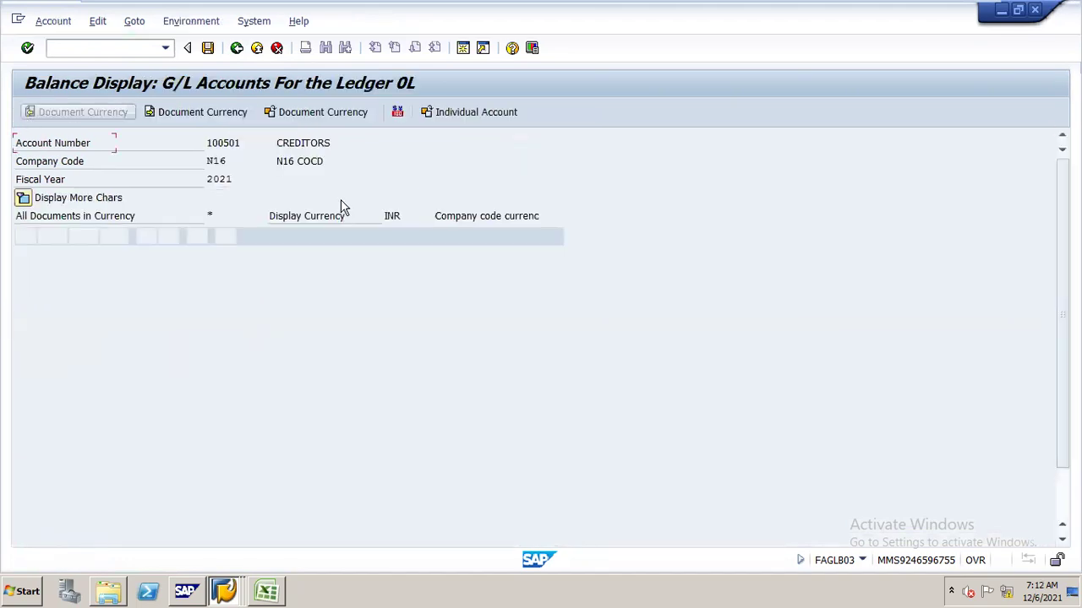
{"action": "double_click", "coordinate": [537, 408]}
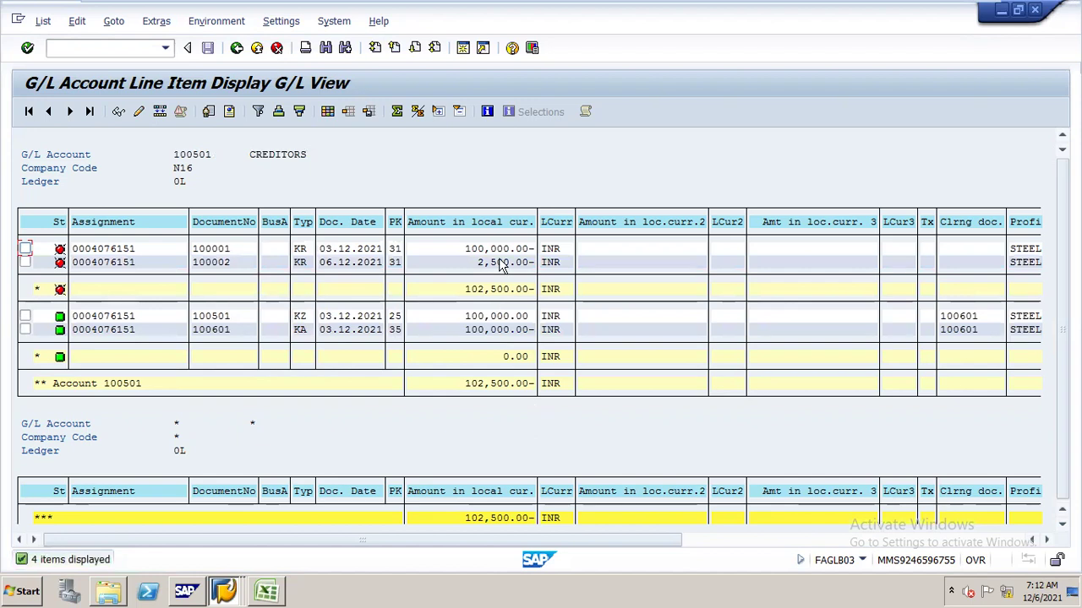
{"action": "left_click", "coordinate": [498, 261]}
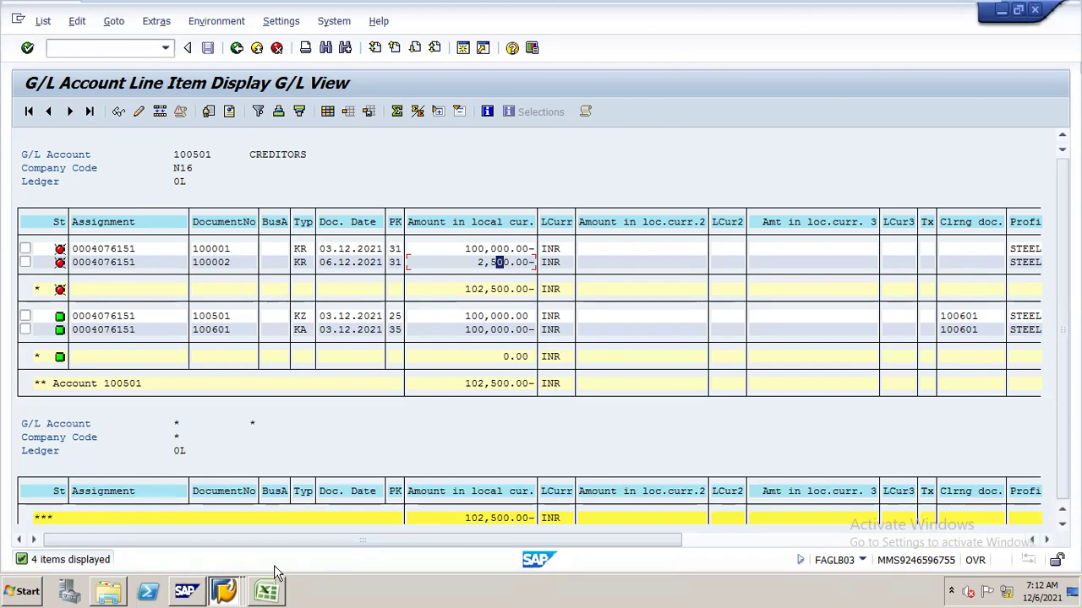
- Switch to Excel and enter 2500 on the debit side of 100501 in G27 and the credit side of 200110 in Q26
{"action": "left_click", "coordinate": [267, 592]}
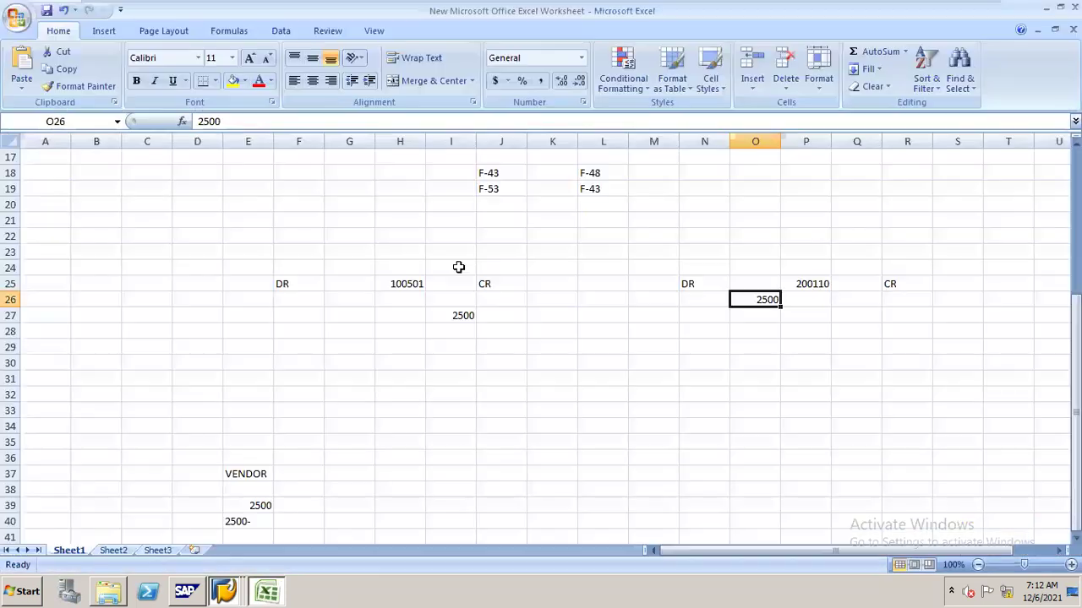
{"action": "left_click", "coordinate": [355, 316]}
{"action": "type", "text": "2500"}
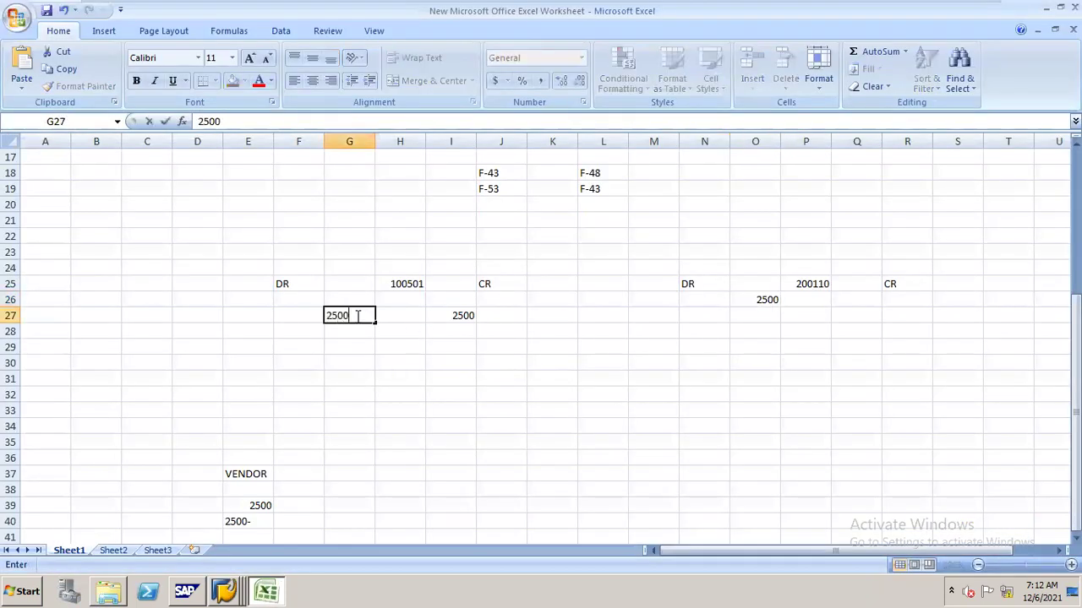
{"action": "left_click", "coordinate": [872, 300]}
{"action": "type", "text": "2500"}
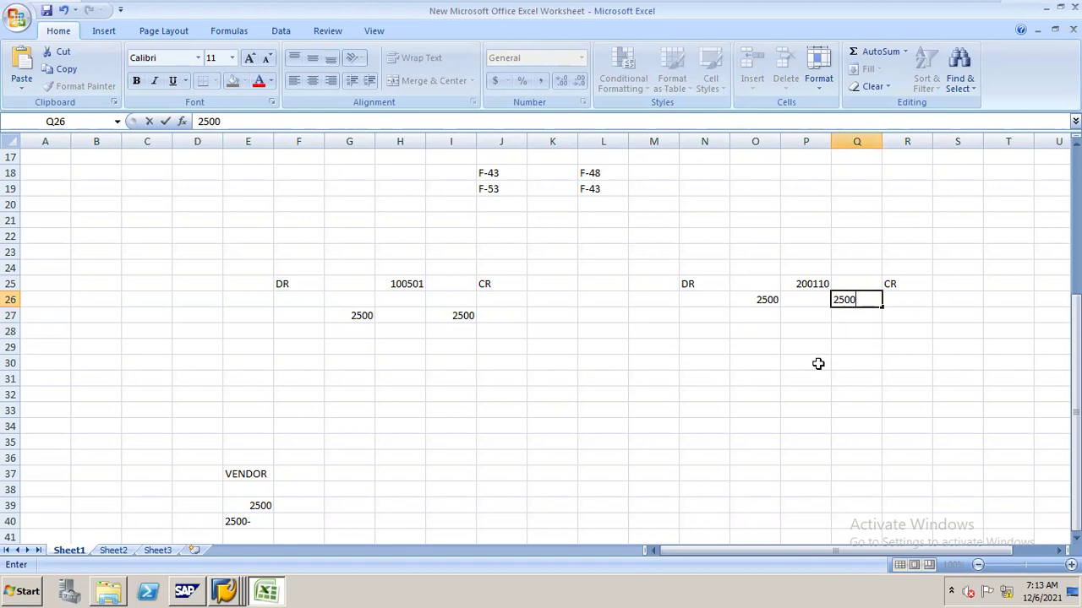
- Switch to SAP, start vendor down payment clearing with transaction F-54, and set the document date to 06.12.2021
{"action": "key", "text": "alt+Tab"}
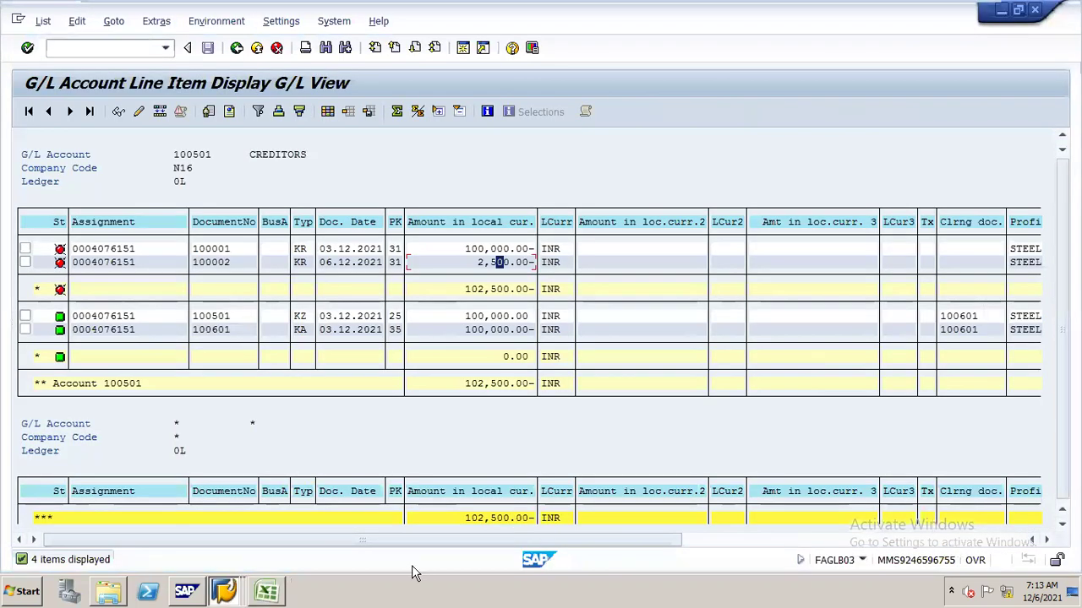
{"action": "left_click", "coordinate": [131, 49]}
{"action": "type", "text": "/NF-54"}
{"action": "key", "text": "Return"}
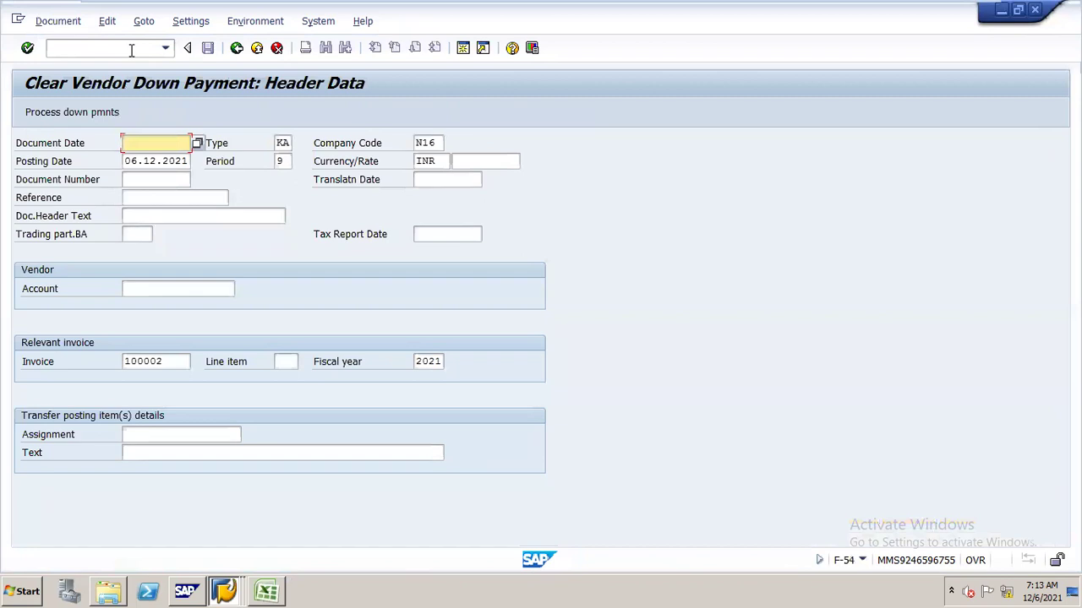
{"action": "type", "text": "06.1"}
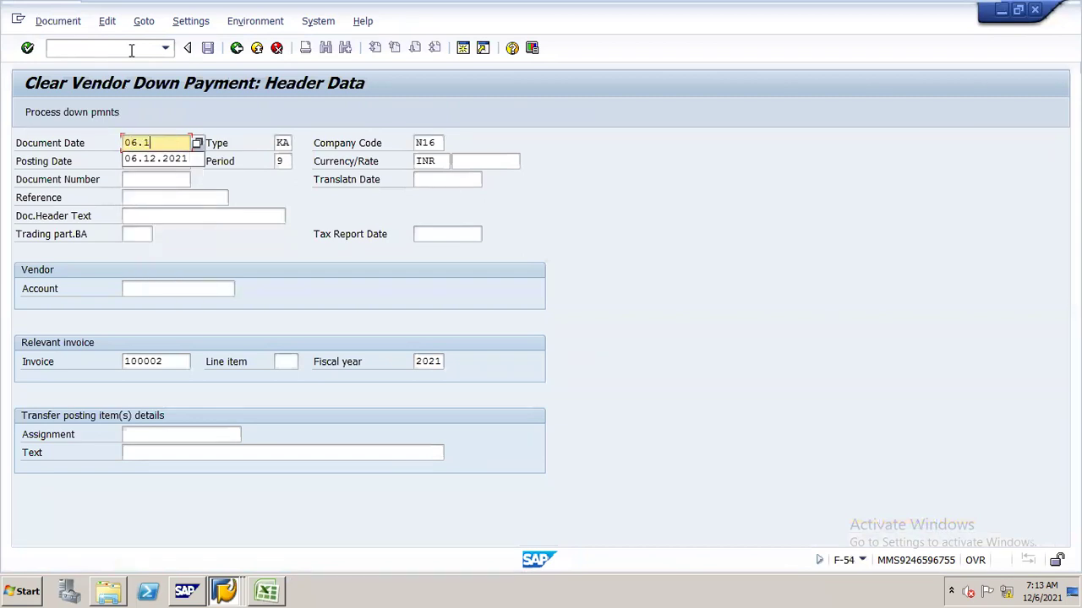
{"action": "type", "text": "2.2021"}
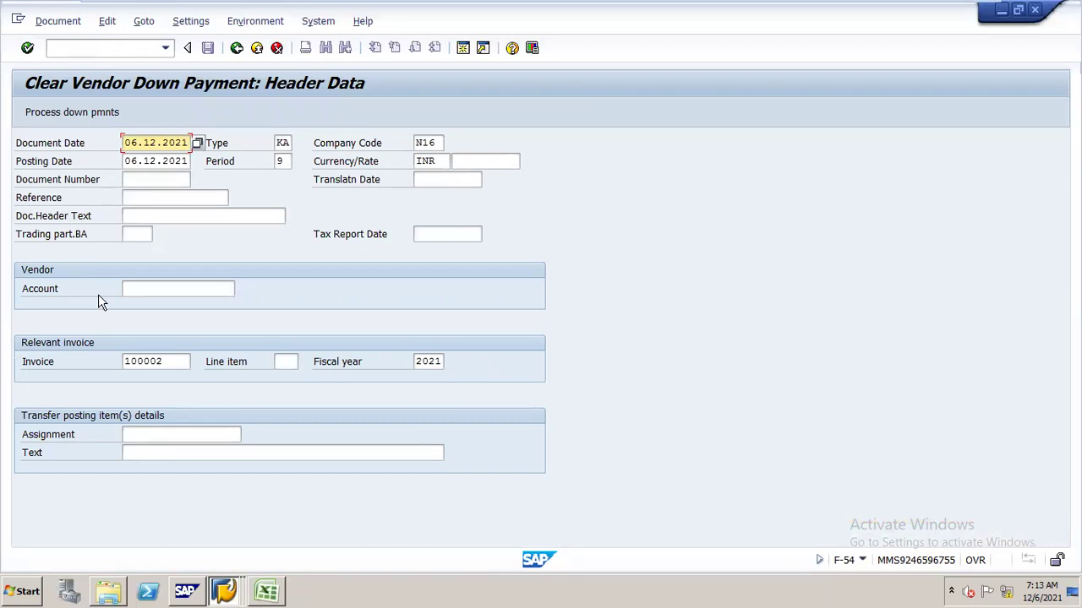
- Fill in the vendor's account number and enter the transfer posting text TRASFER OF SPL GL AMOUNT
{"action": "left_click", "coordinate": [134, 288]}
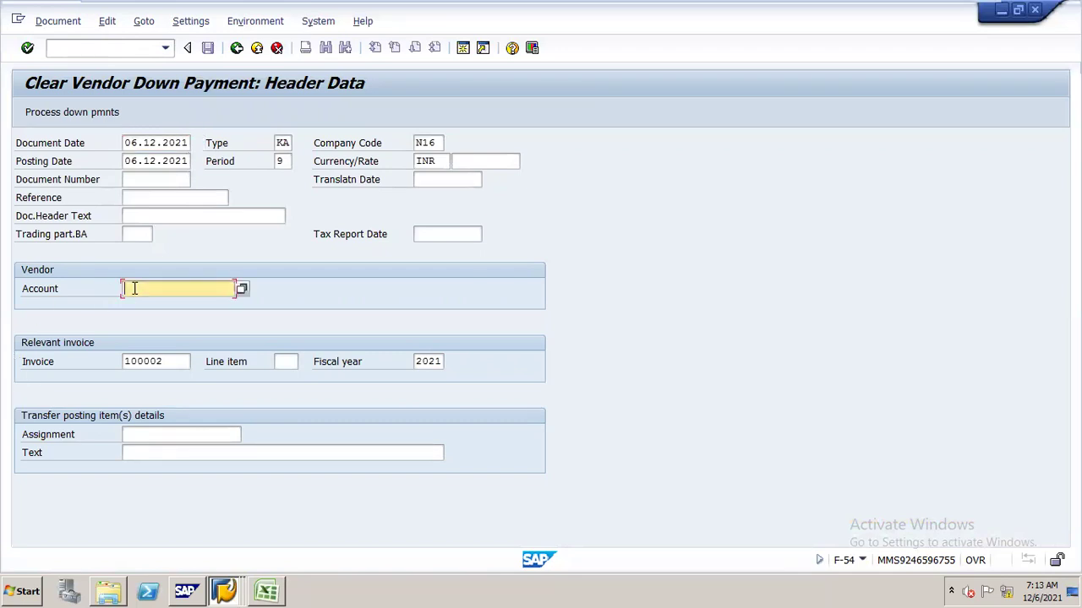
{"action": "left_click", "coordinate": [242, 289]}
{"action": "left_click", "coordinate": [220, 452]}
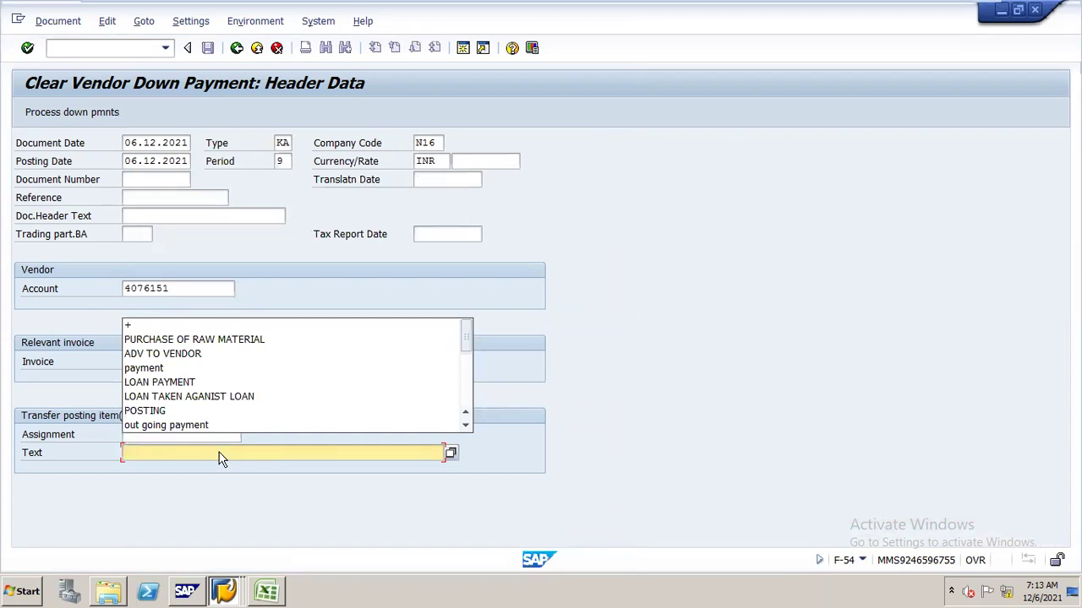
{"action": "type", "text": "TRASFER OF SPL G"}
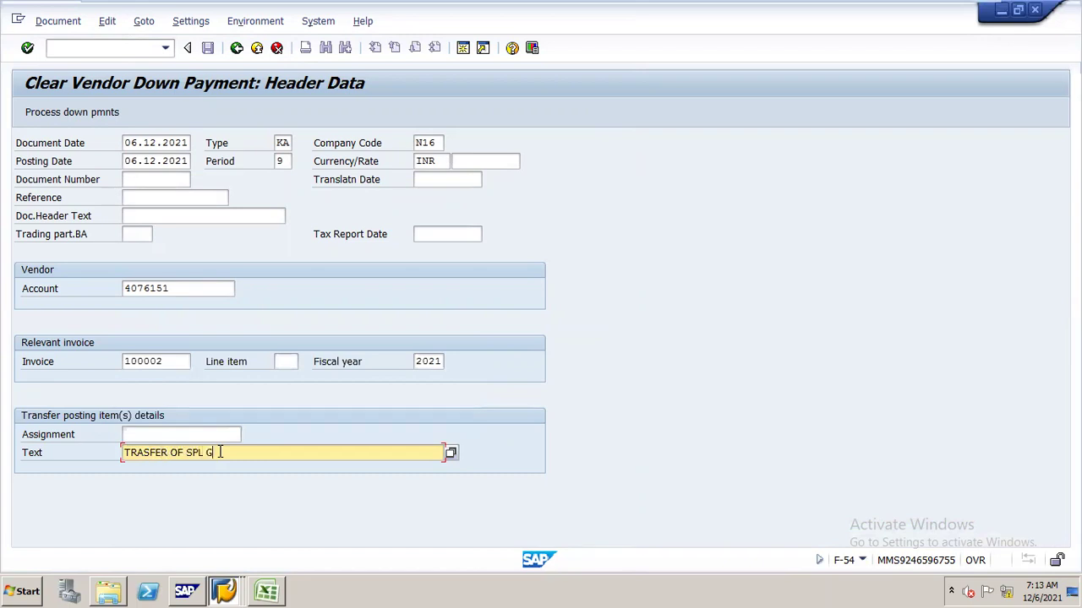
{"action": "type", "text": "L AMOUNT"}
- Process the down payments, assign the full 2,500.00 advance to transfer posting, and post the clearing document
{"action": "left_click", "coordinate": [34, 122]}
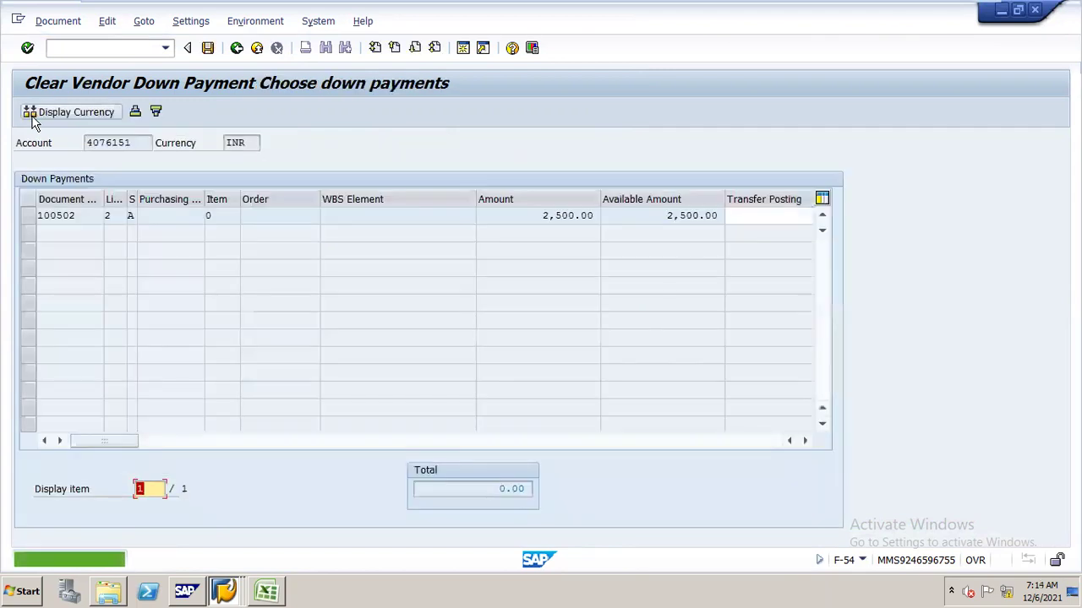
{"action": "double_click", "coordinate": [577, 215]}
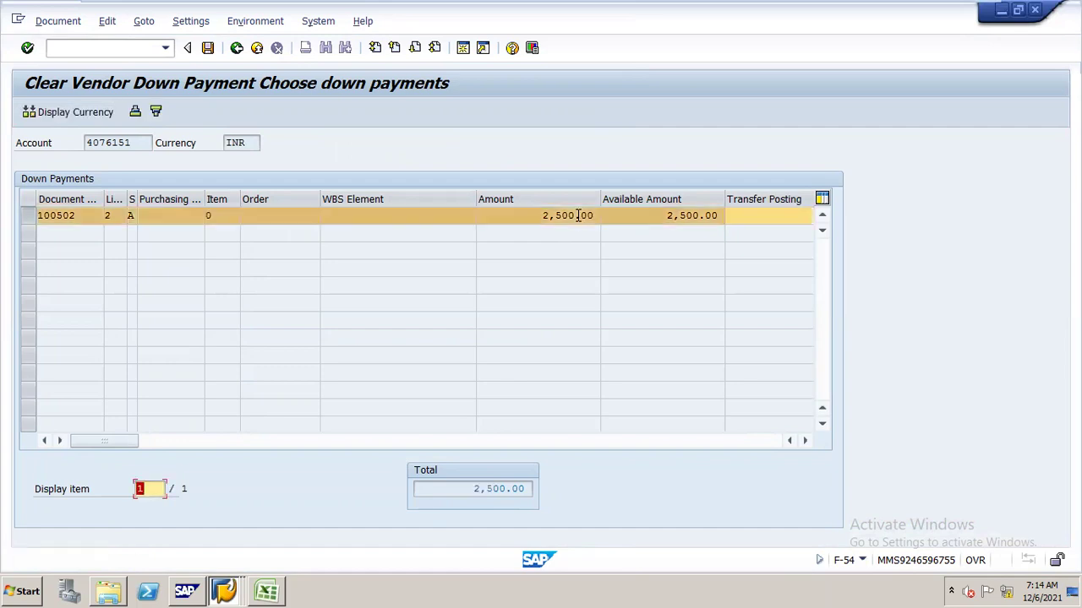
{"action": "left_click_drag", "start_coordinate": [115, 440], "coordinate": [478, 425]}
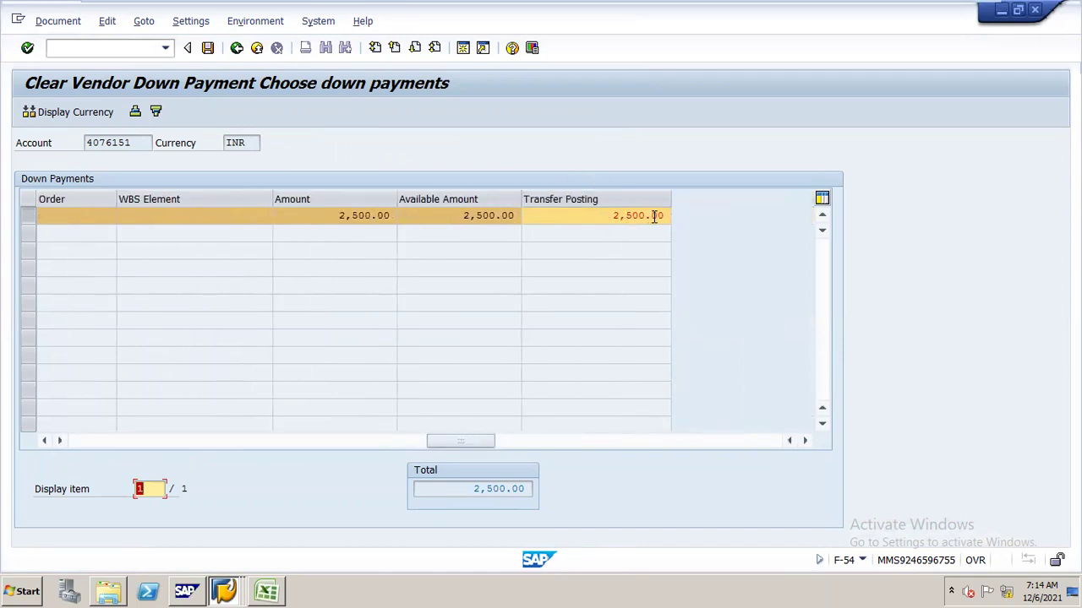
{"action": "left_click", "coordinate": [210, 53]}
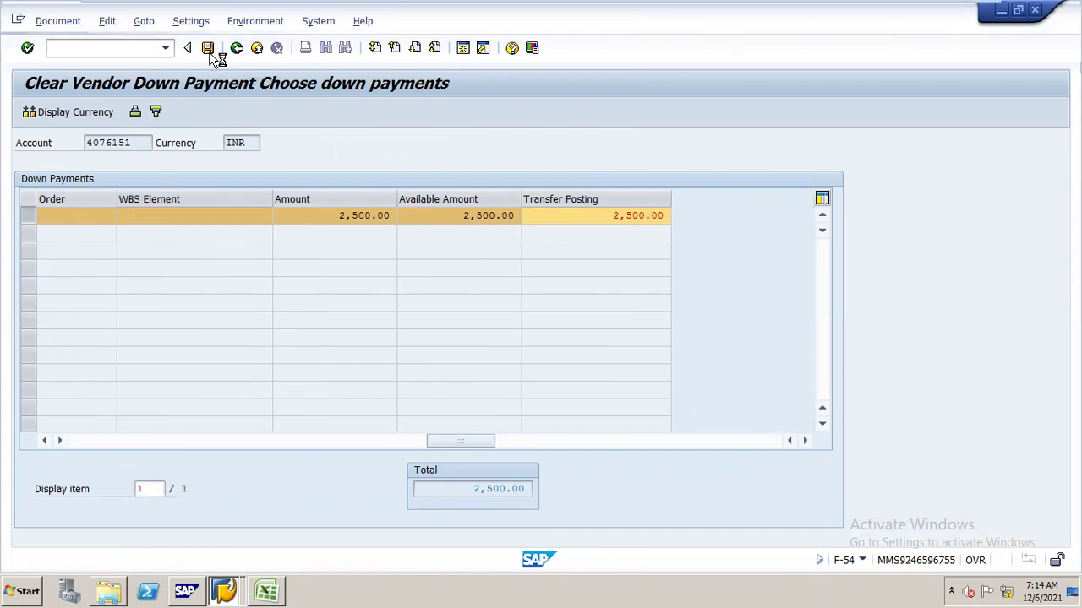
- Run transaction FAGLB03 for G/L account 100501 and open the line items behind its period 9 balance
{"action": "left_click", "coordinate": [141, 50]}
{"action": "type", "text": "/NFAGLB03"}
{"action": "key", "text": "Return"}
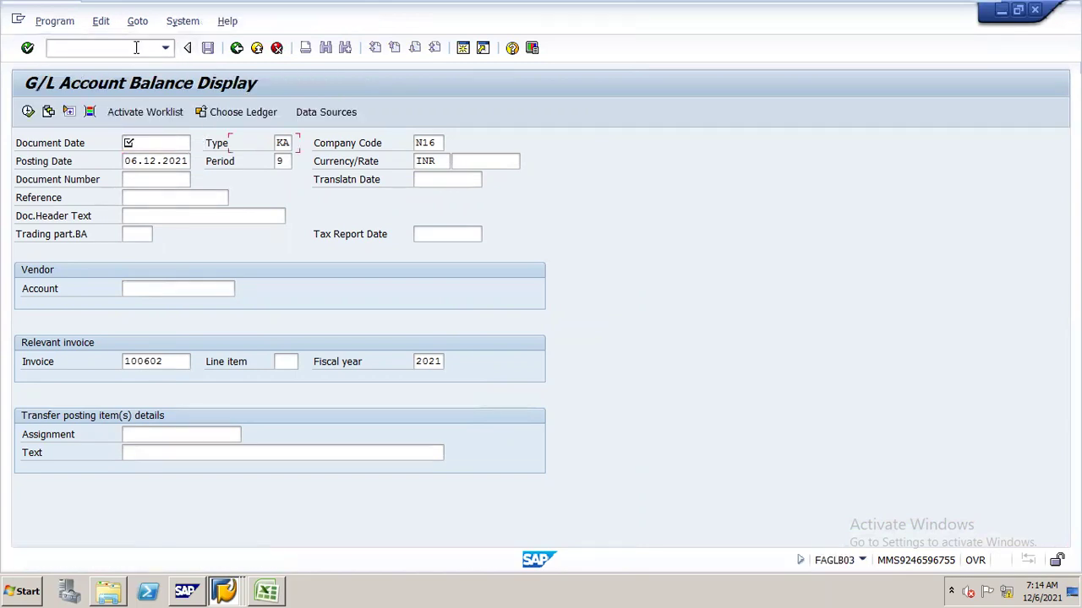
{"action": "left_click", "coordinate": [28, 112]}
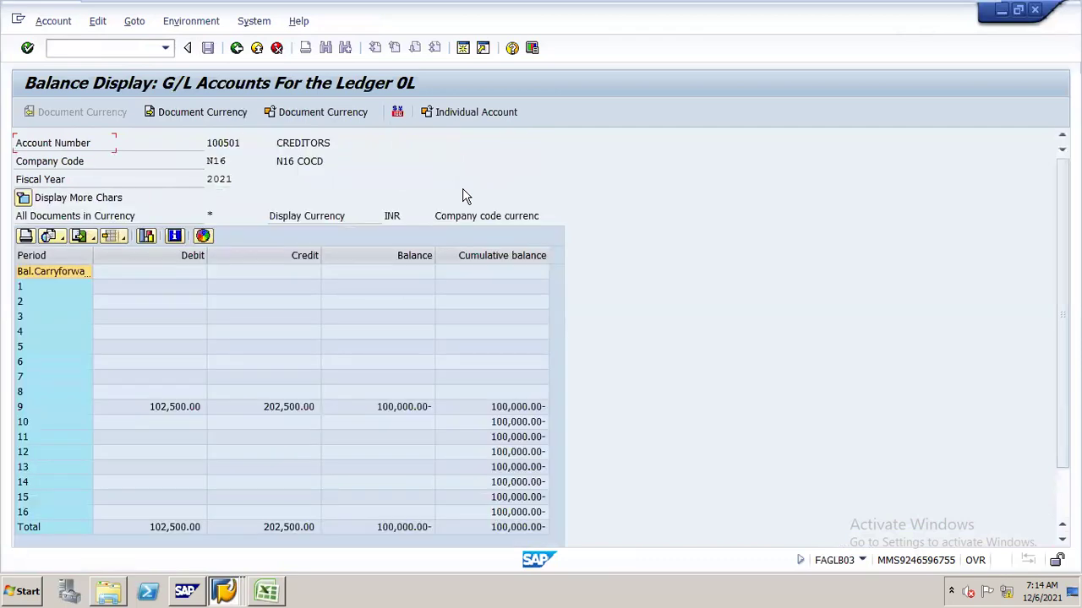
{"action": "left_click", "coordinate": [519, 408]}
{"action": "double_click", "coordinate": [520, 408]}
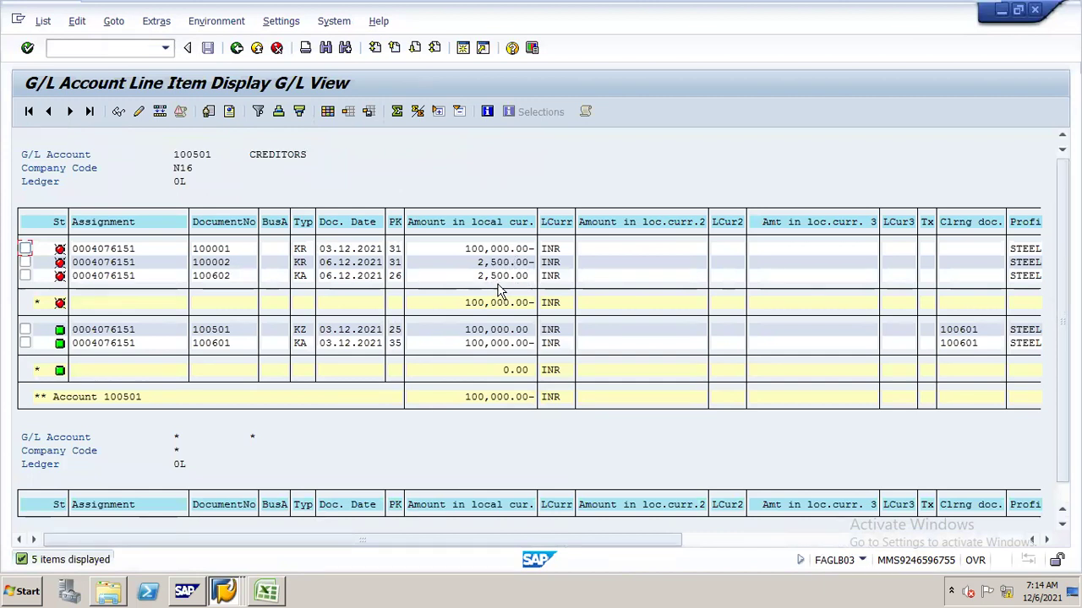
- Return to the balance selection, display G/L account 200110, and open its period 9 line items
{"action": "left_click", "coordinate": [238, 49]}
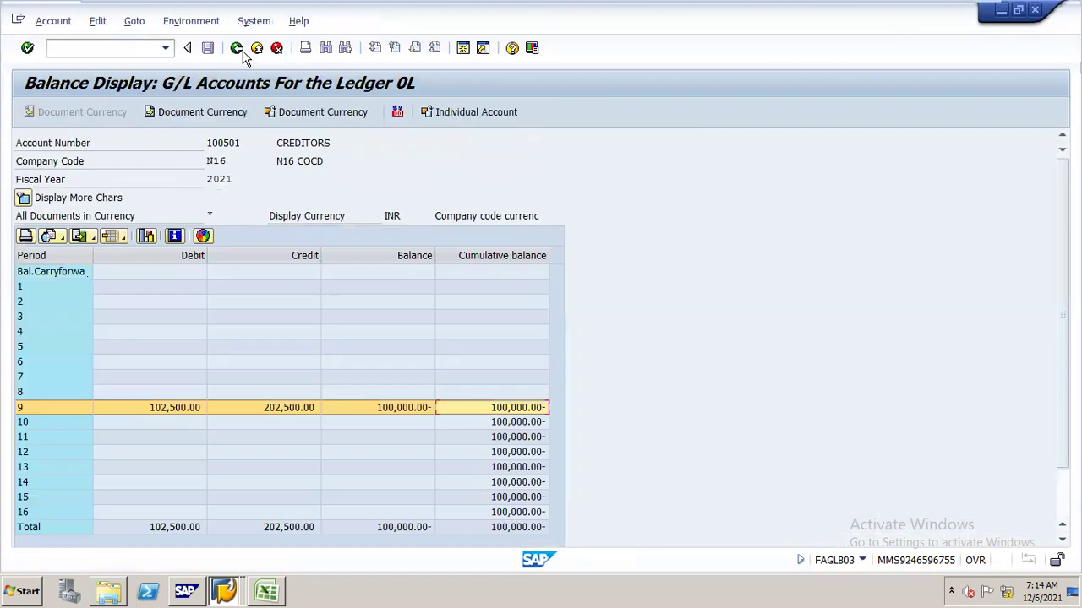
{"action": "left_click", "coordinate": [238, 49]}
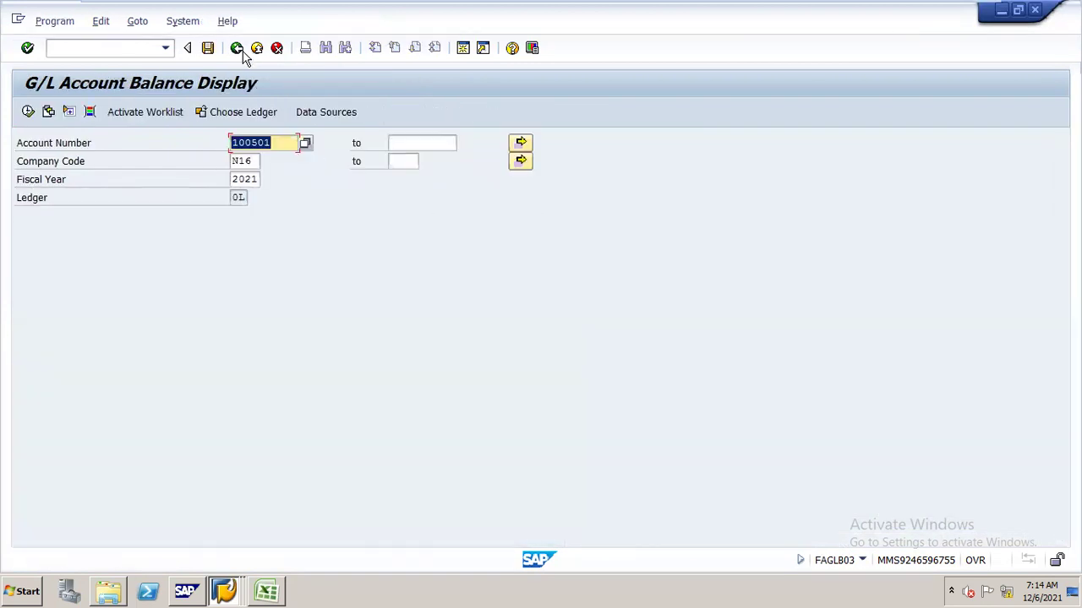
{"action": "type", "text": "200110"}
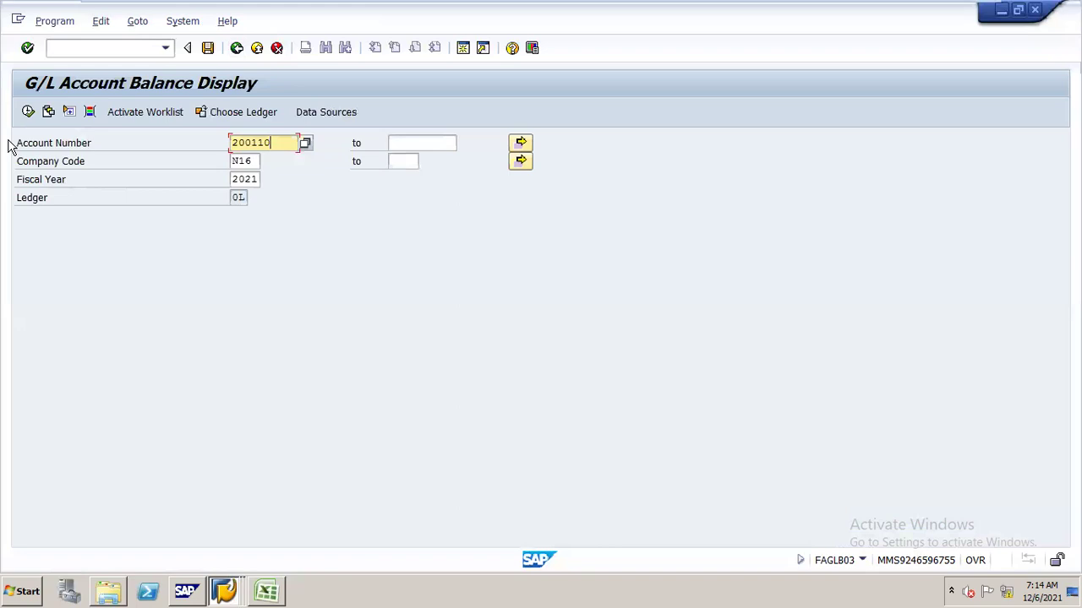
{"action": "left_click", "coordinate": [27, 112]}
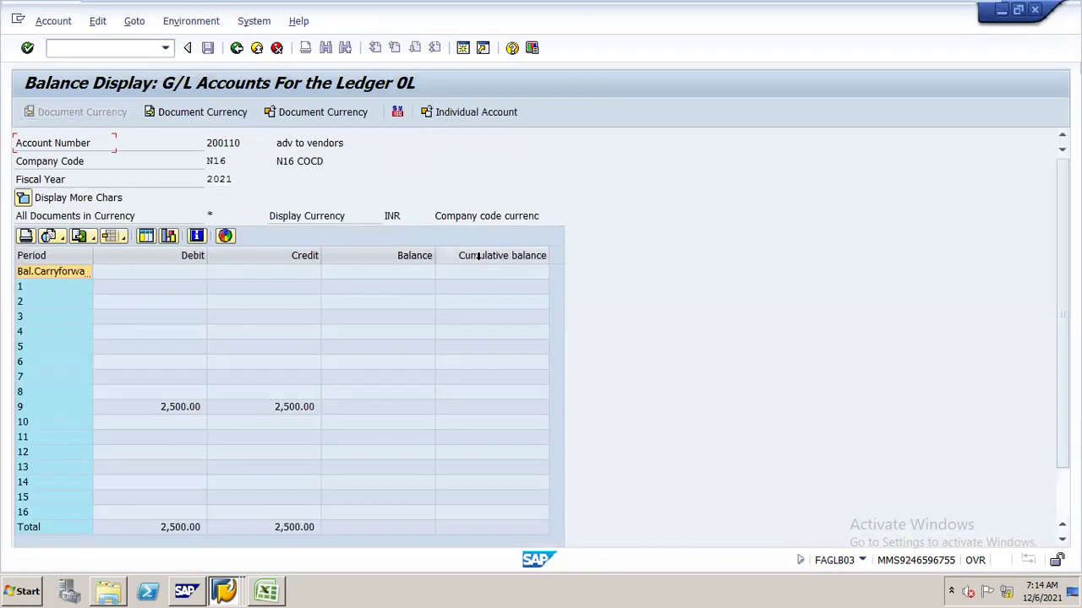
{"action": "double_click", "coordinate": [518, 406]}
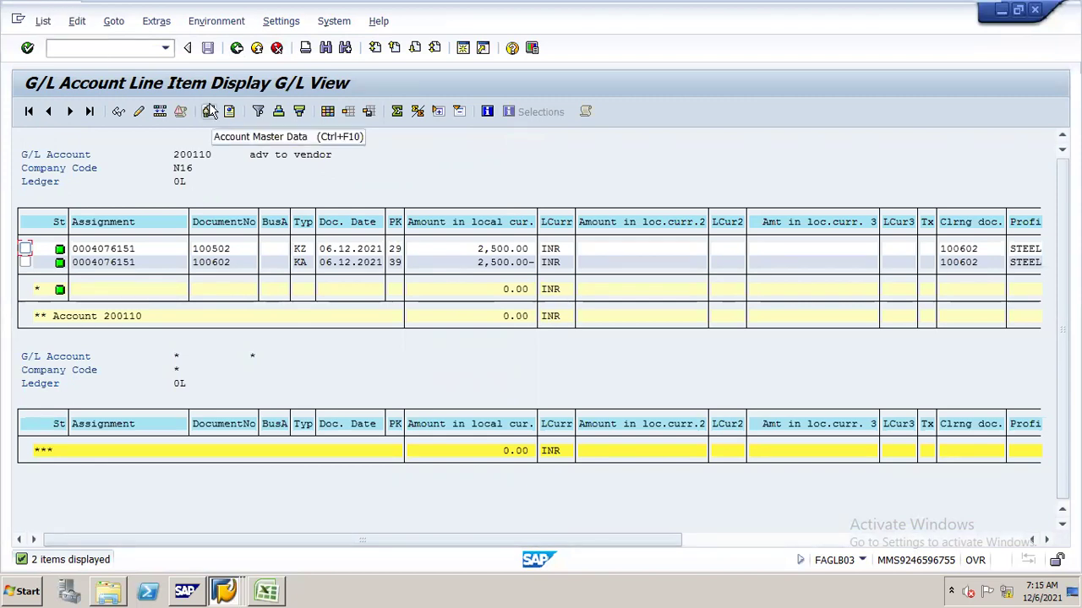
- Run transaction FBL1N and list the vendor's open items in company code N16 at key date 06.12.2021
{"action": "left_click", "coordinate": [139, 48]}
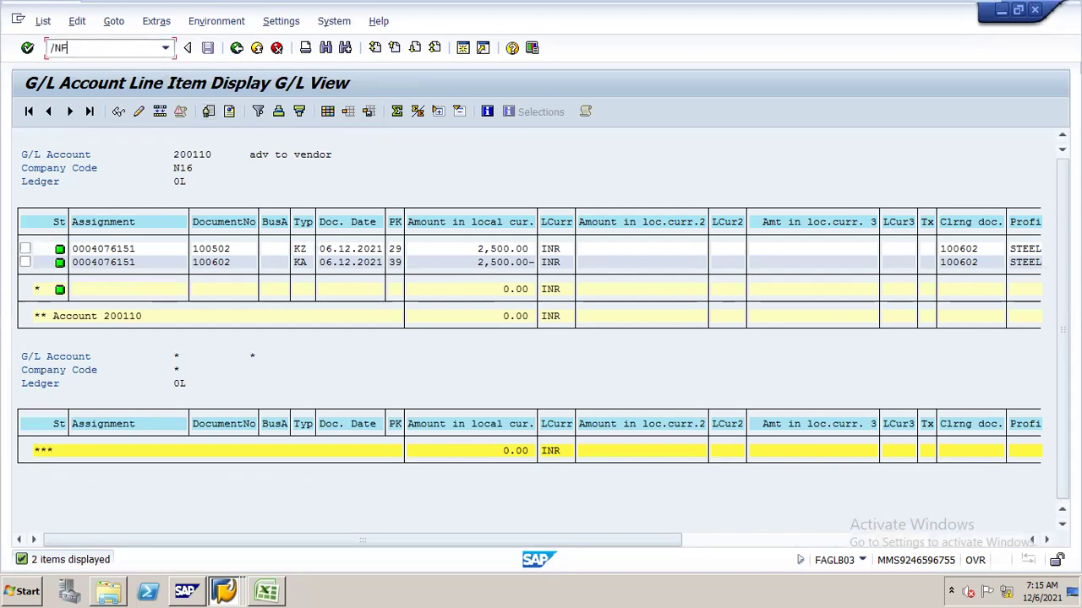
{"action": "key", "text": "BackSpace"}
{"action": "key", "text": "BackSpace"}
{"action": "key", "text": "BackSpace"}
{"action": "type", "text": "/NFBL3N"}
{"action": "key", "text": "Return"}
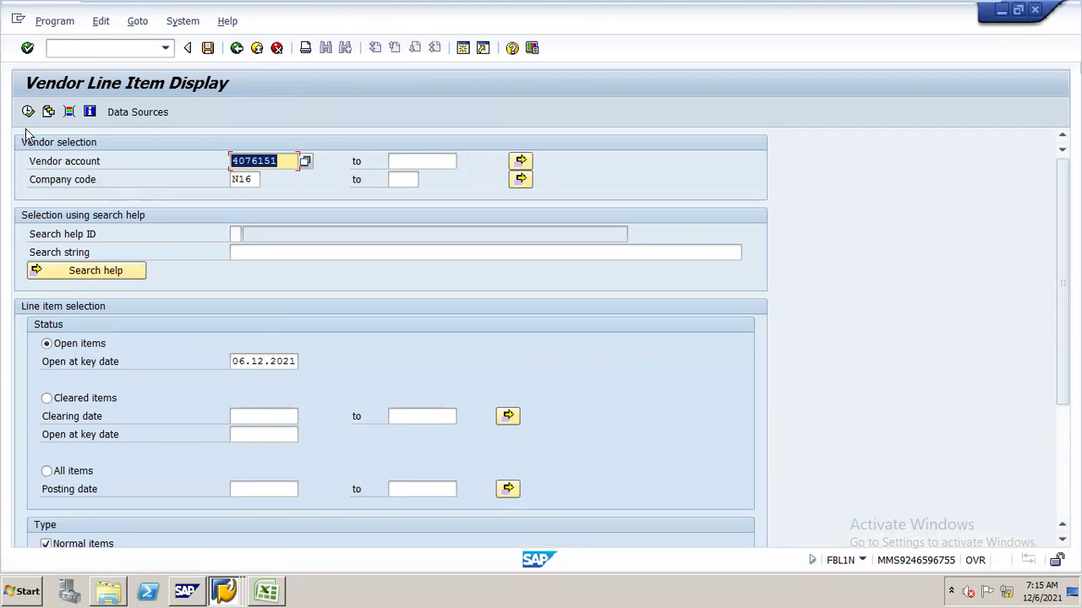
{"action": "left_click", "coordinate": [27, 112]}
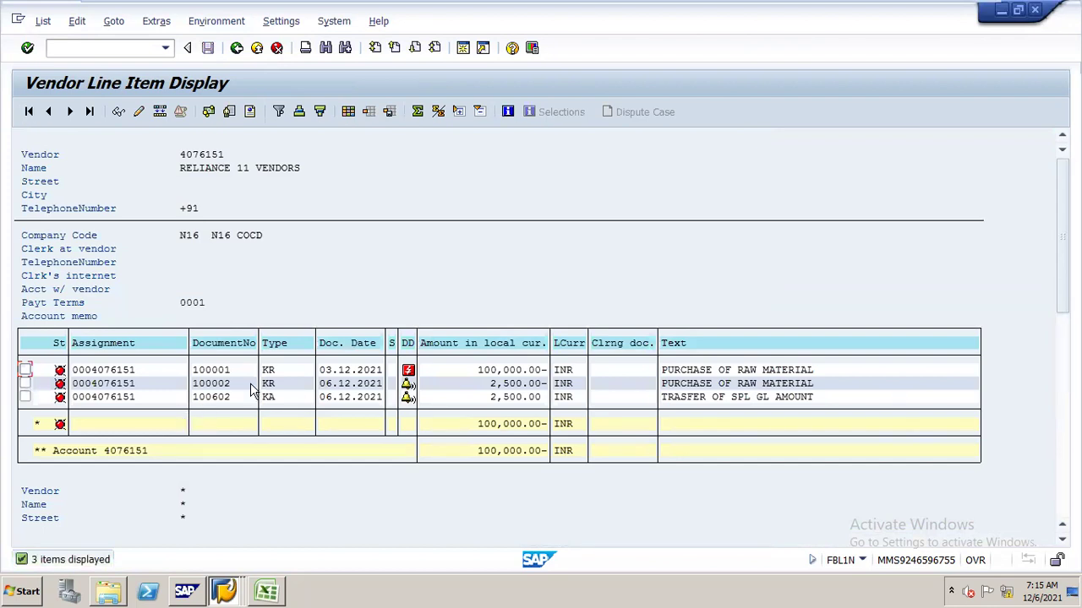
- Inspect the vendor's two 2,500.00 open items and run transaction F-44 to clear the vendor
{"action": "left_click", "coordinate": [506, 402]}
{"action": "left_click", "coordinate": [503, 386]}
{"action": "mouse_move", "coordinate": [139, 7]}
{"action": "left_click", "coordinate": [138, 47]}
{"action": "type", "text": "/NF-44"}
{"action": "key", "text": "Return"}
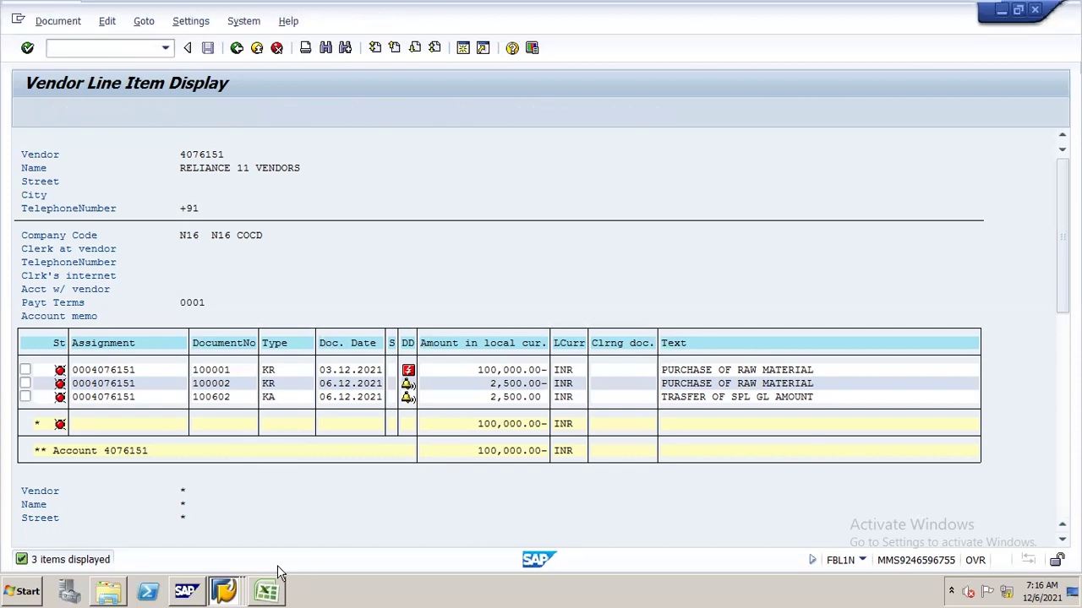
- Switch to the Excel worksheet and add F-54 and F-44 below F-43 in cells L20 and L21
{"action": "left_click", "coordinate": [269, 590]}
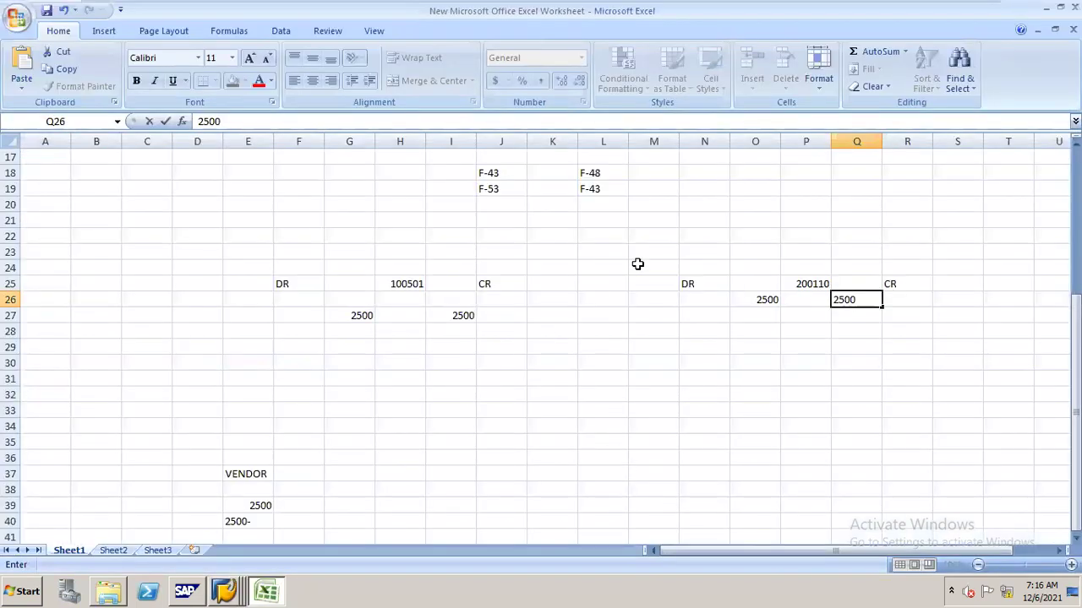
{"action": "left_click", "coordinate": [599, 204]}
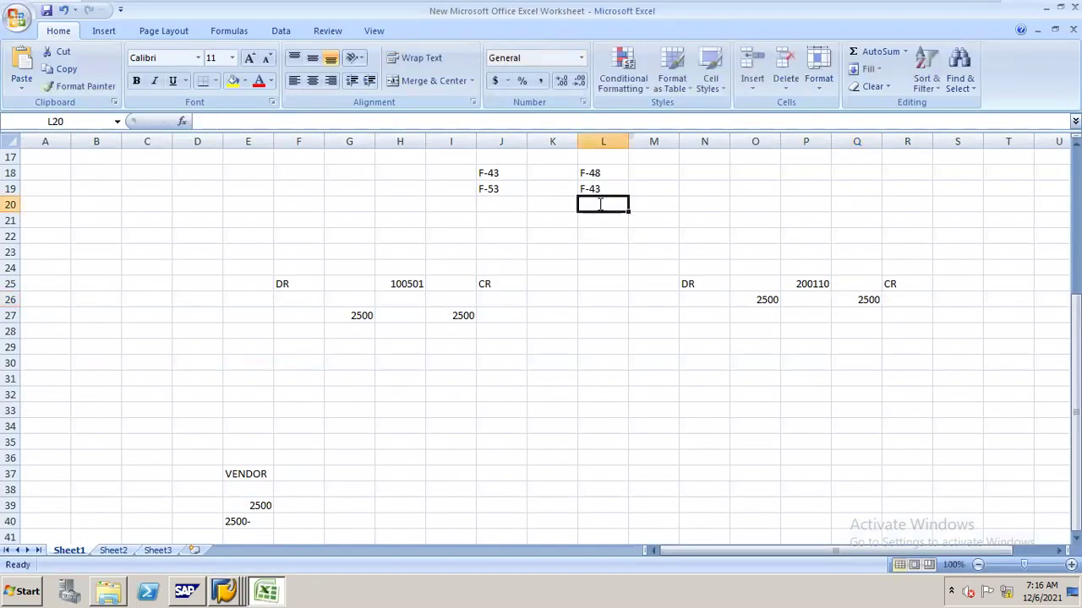
{"action": "type", "text": "F-54"}
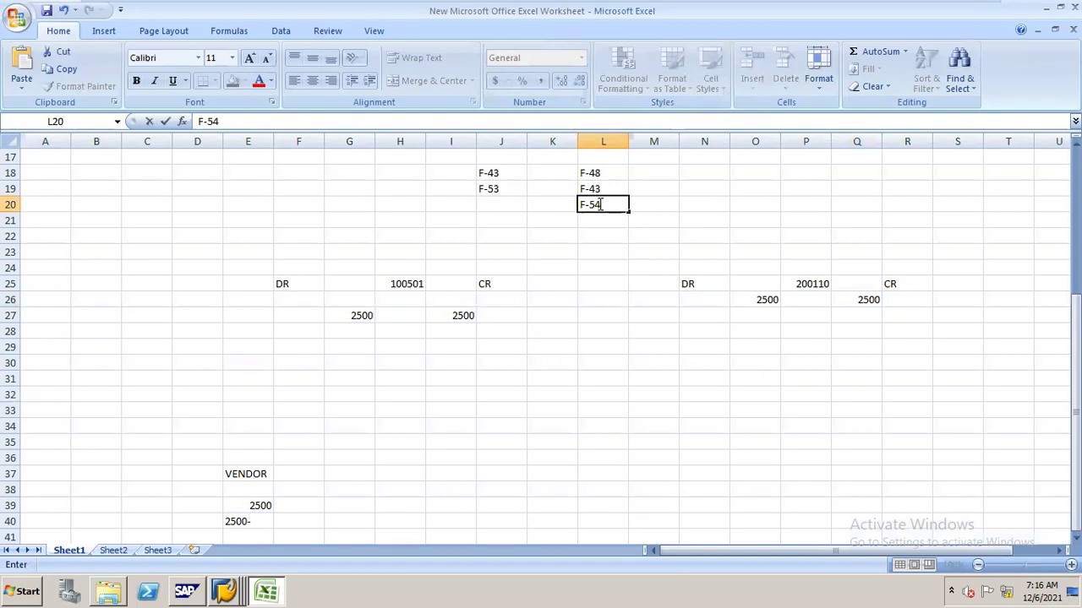
{"action": "key", "text": "Return"}
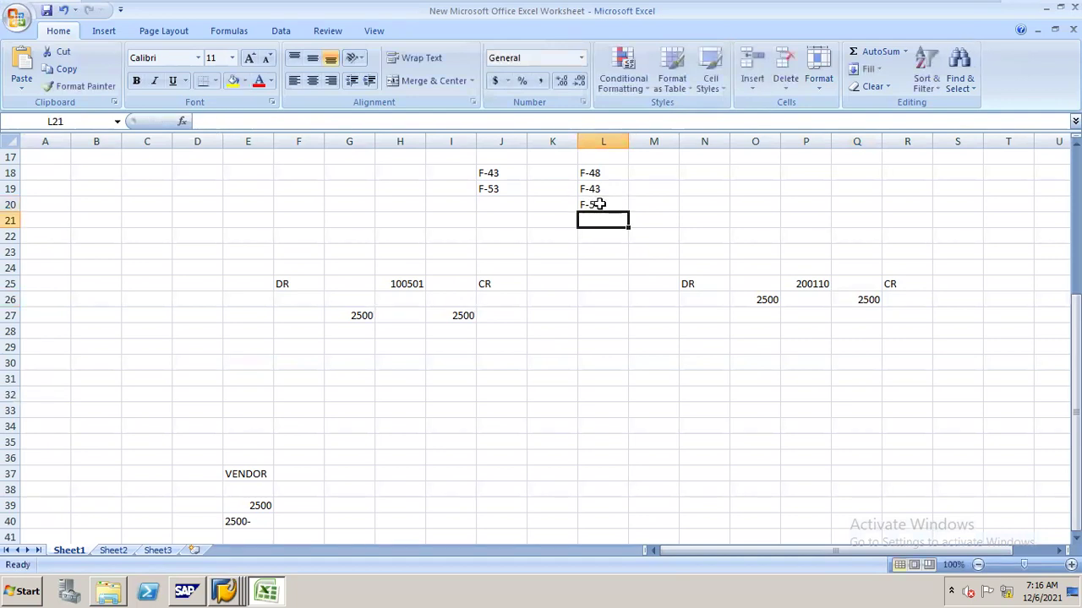
{"action": "type", "text": "F-44"}
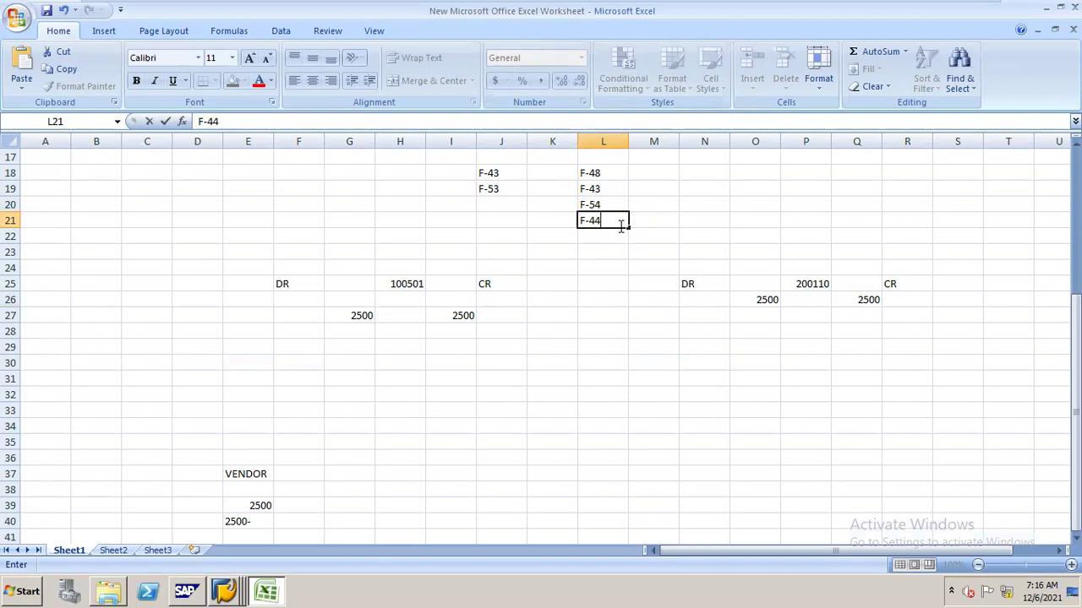
{"action": "left_click_drag", "start_coordinate": [586, 172], "coordinate": [592, 221]}
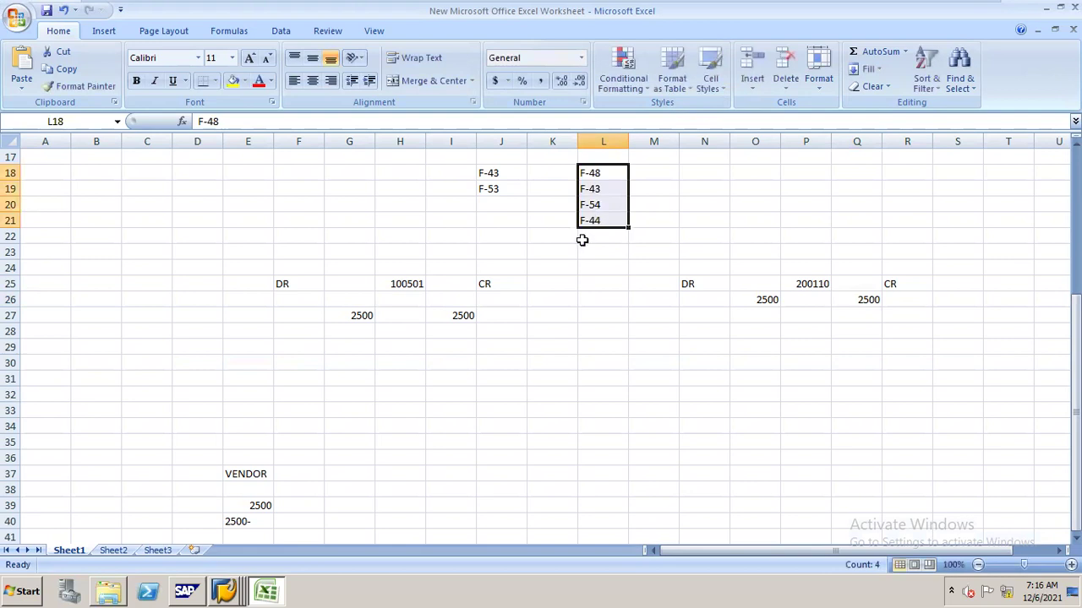
{"action": "left_click", "coordinate": [557, 175]}
{"action": "left_click", "coordinate": [557, 188]}
{"action": "left_click", "coordinate": [557, 203]}
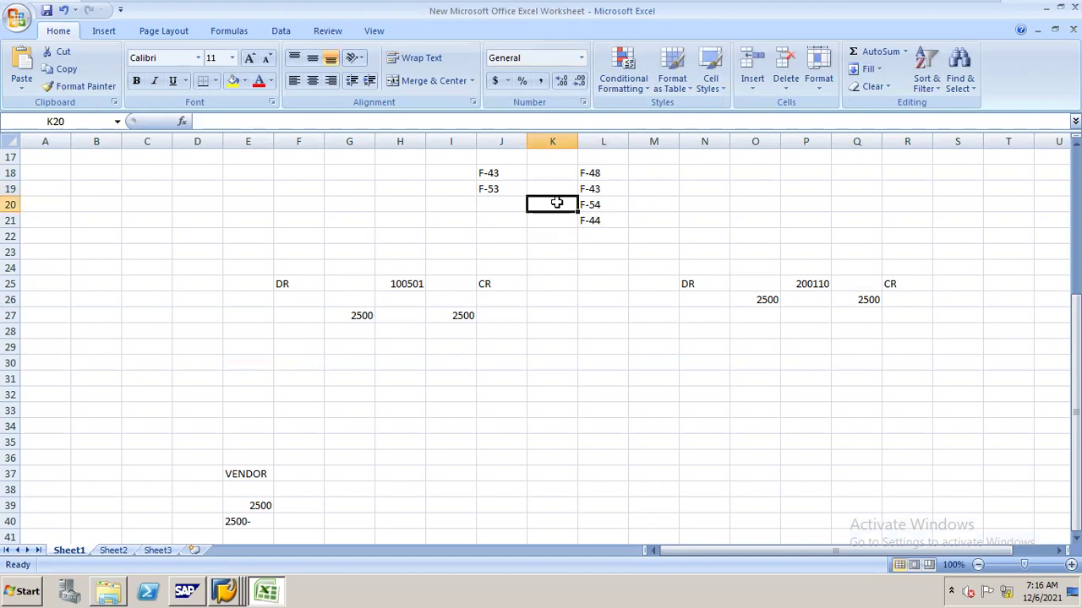
{"action": "left_click", "coordinate": [557, 217]}
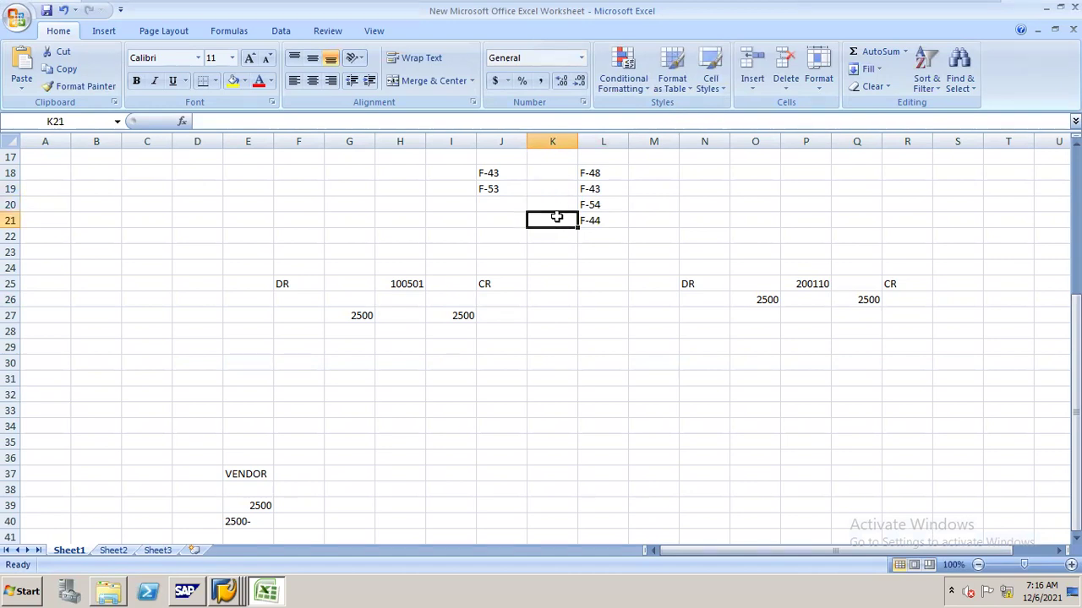
- Back in SAP's F-44 screen, choose vendor RELIANCE 11 VENDORS, set special G/L indicator A, and process the open items
{"action": "key", "text": "alt+Tab"}
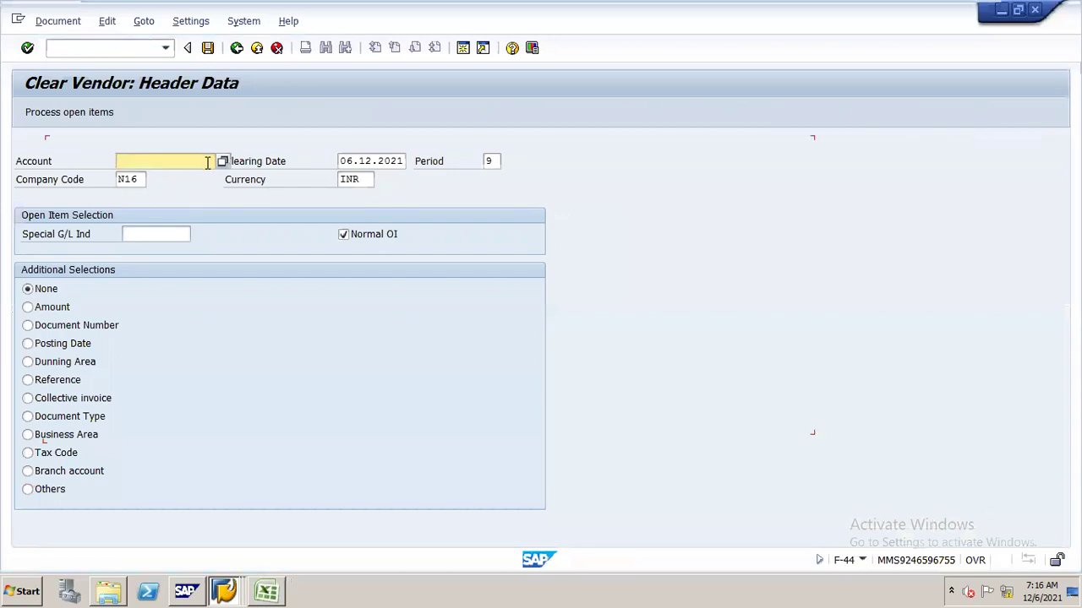
{"action": "left_click", "coordinate": [222, 160]}
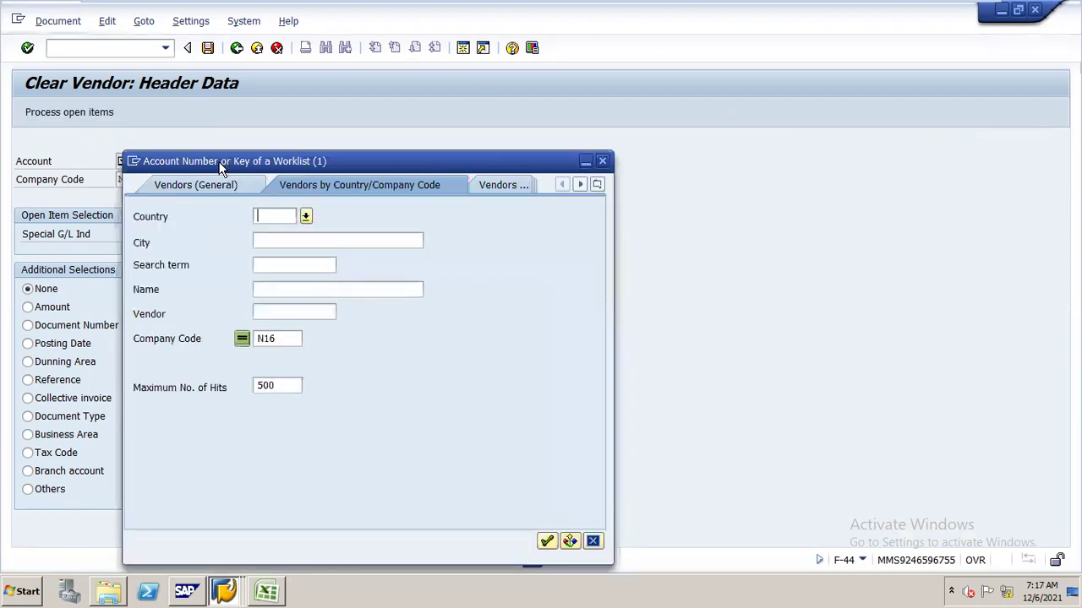
{"action": "key", "text": "Return"}
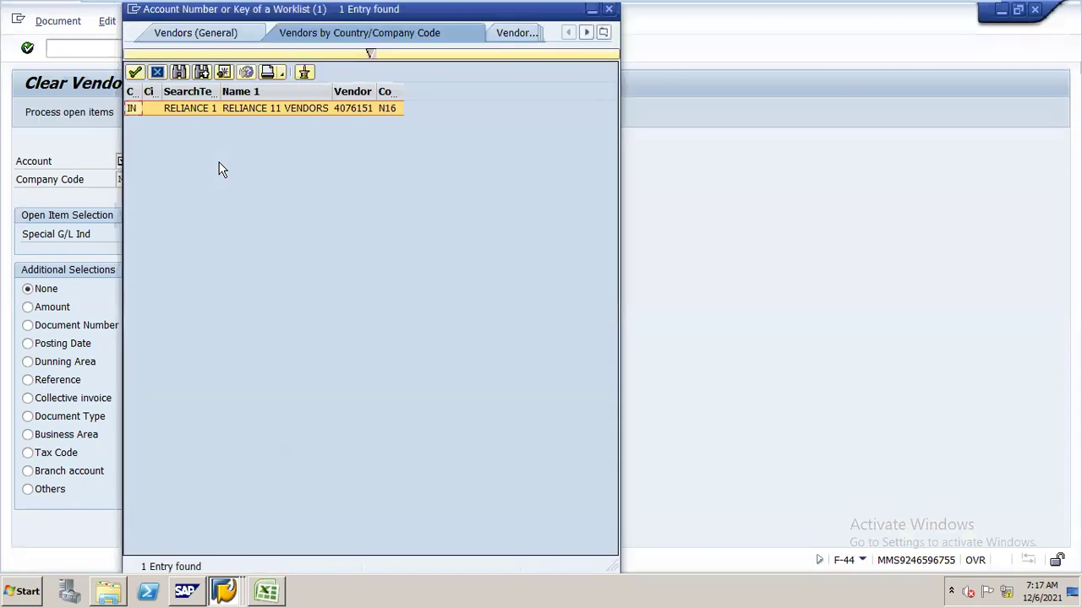
{"action": "key", "text": "Return"}
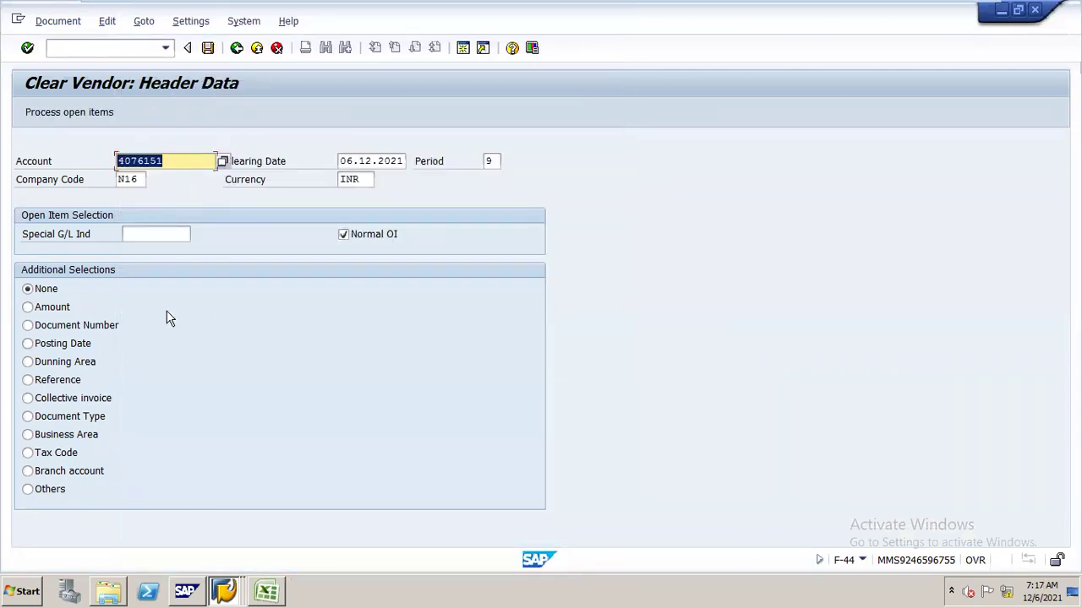
{"action": "left_click", "coordinate": [141, 230]}
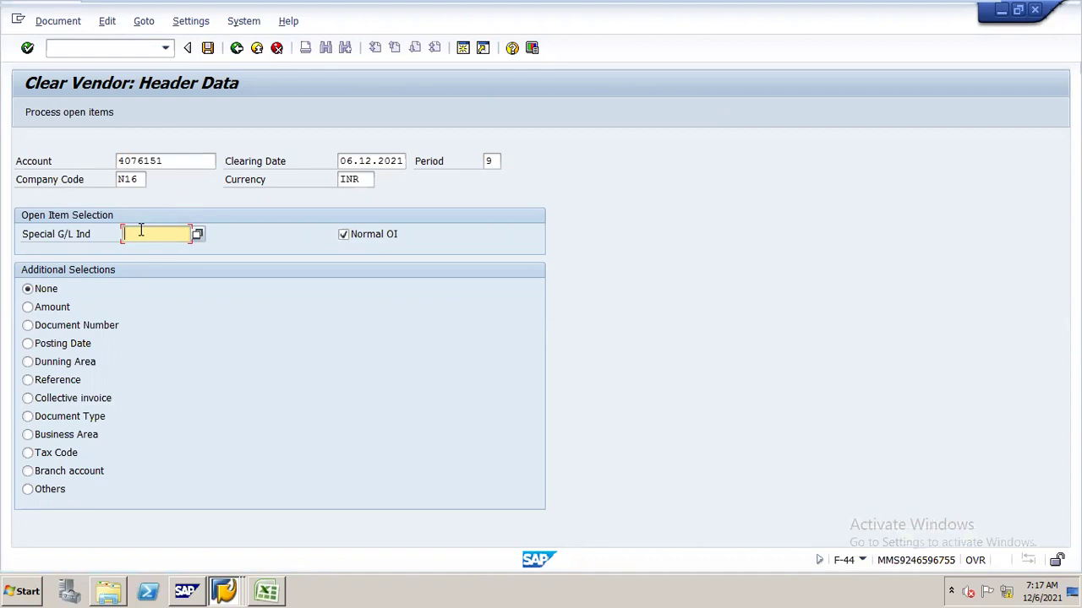
{"action": "left_click", "coordinate": [48, 178]}
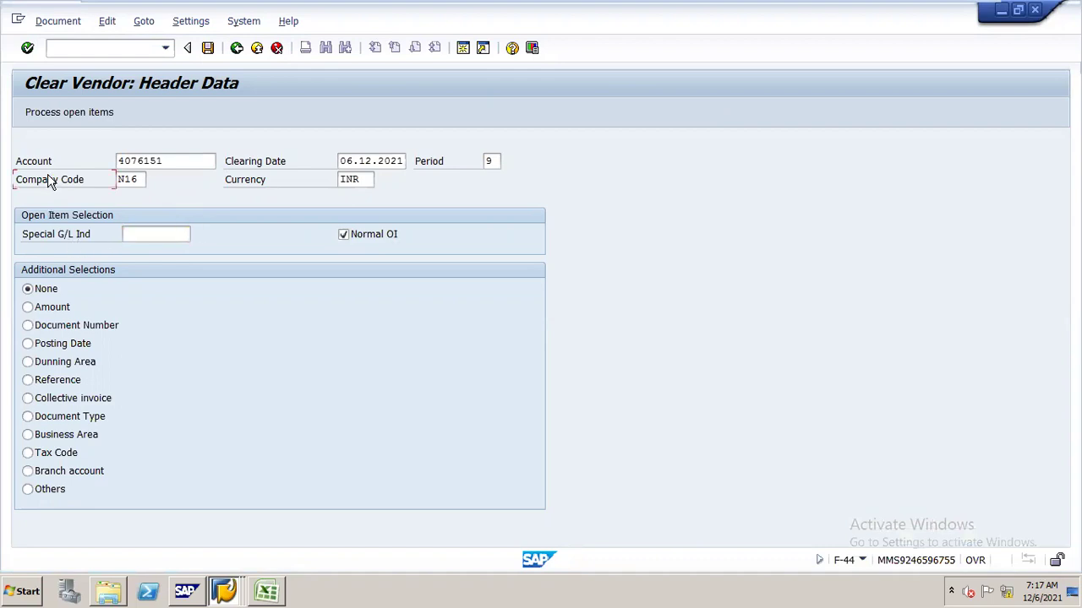
{"action": "left_click", "coordinate": [180, 238]}
{"action": "type", "text": "A"}
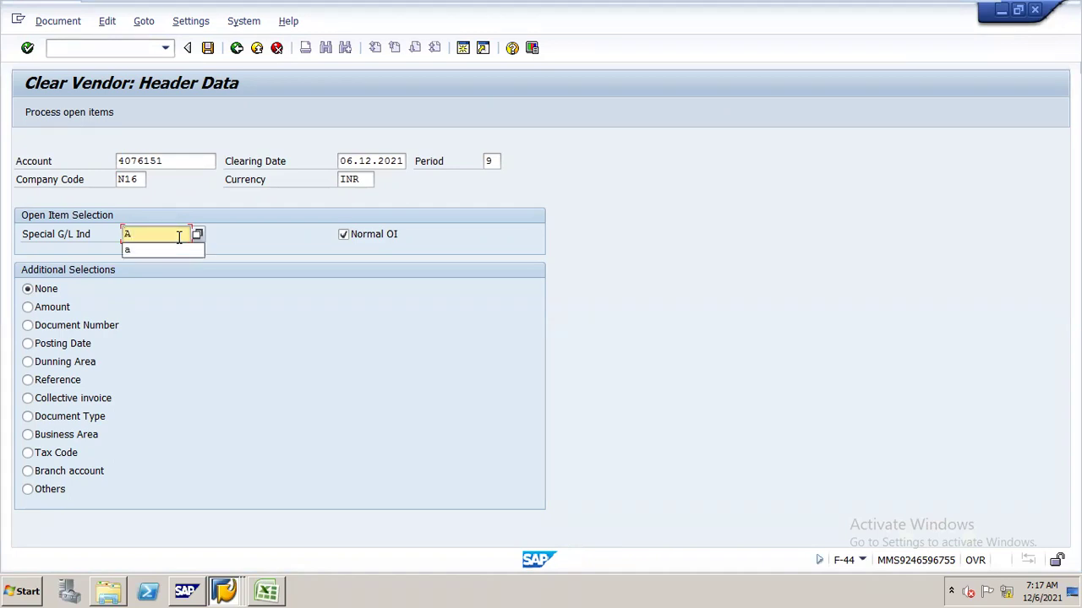
{"action": "left_click", "coordinate": [167, 249]}
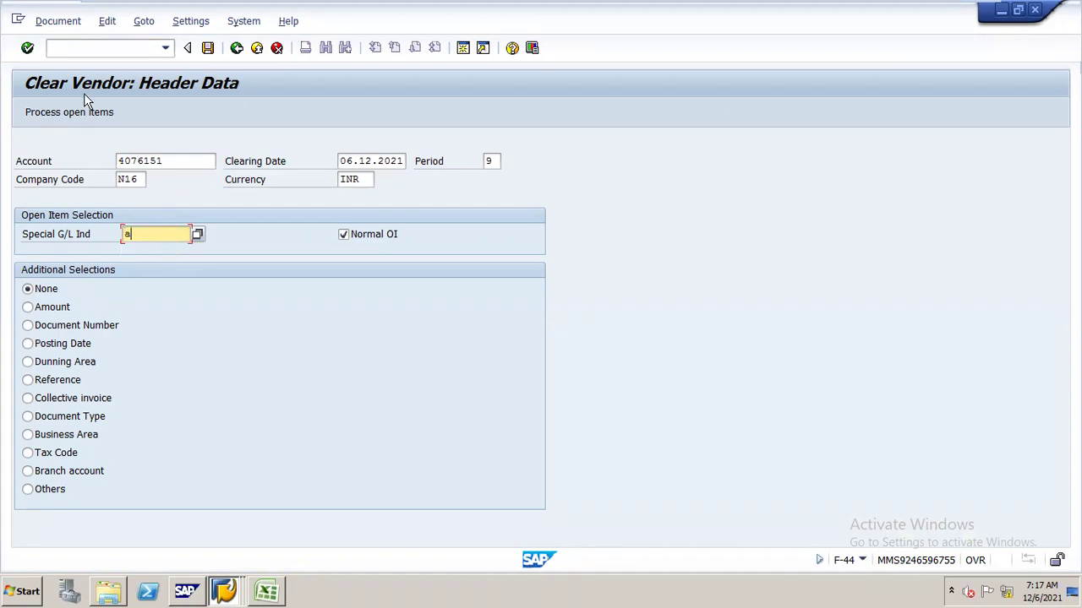
{"action": "left_click", "coordinate": [76, 115]}
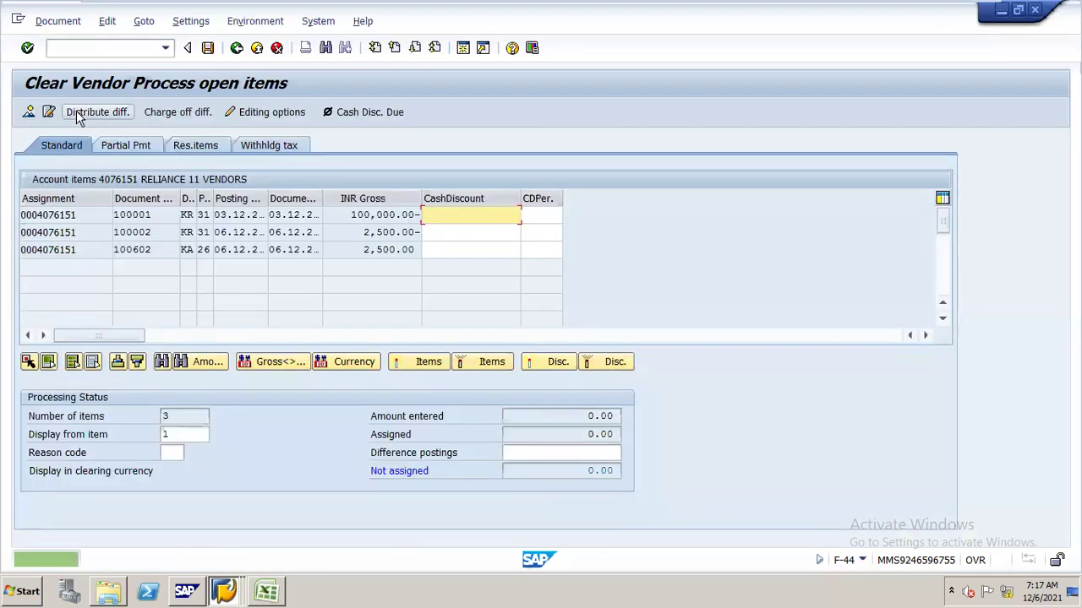
- Select the 2,500.00 invoice and the matching 2,500.00 transfer item for clearing, and post the clearing document
{"action": "double_click", "coordinate": [383, 233]}
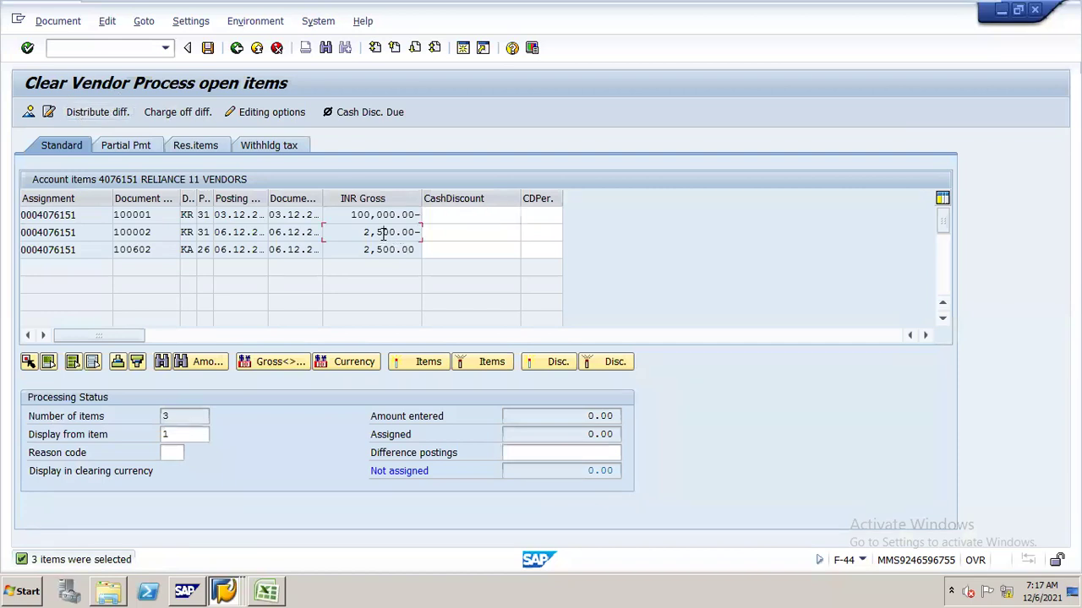
{"action": "double_click", "coordinate": [384, 249]}
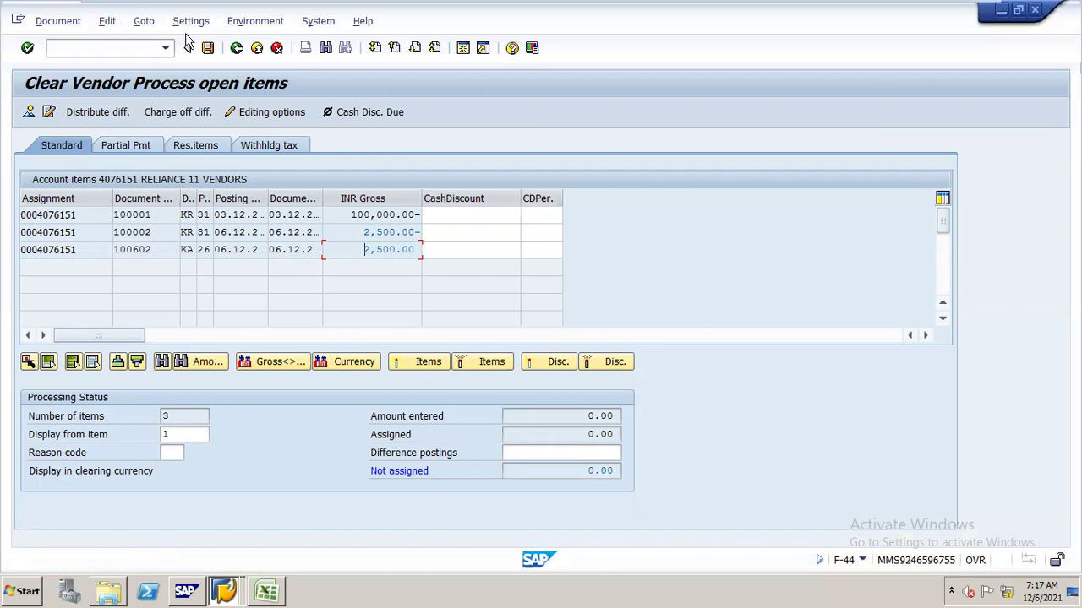
{"action": "left_click", "coordinate": [207, 48]}
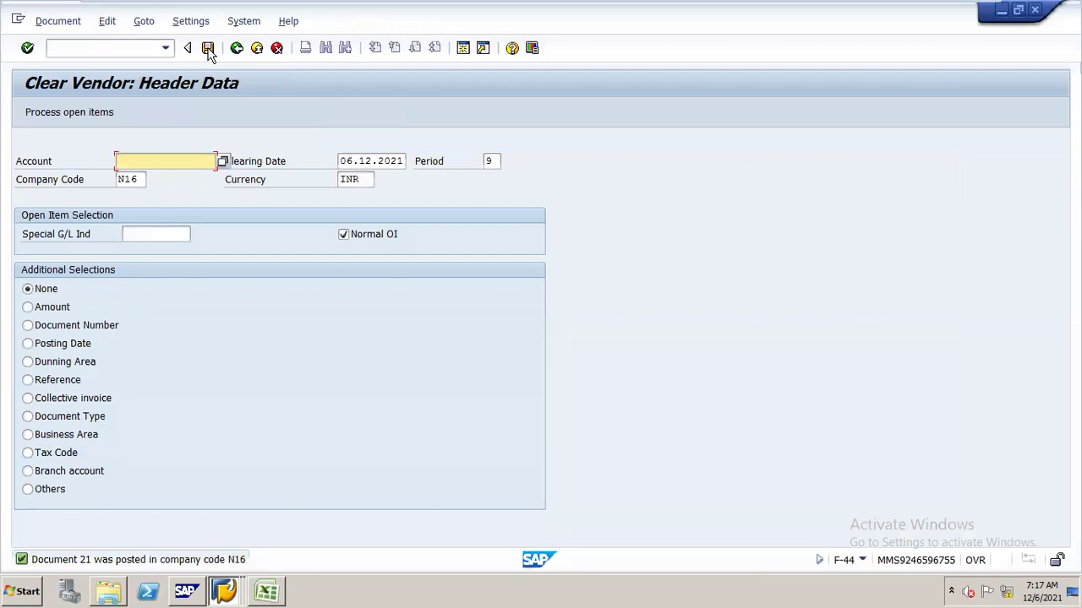
- Run transaction FBL1N and list the vendor's remaining open items in company code N16 at key date 06.12.2021
{"action": "left_click", "coordinate": [139, 48]}
{"action": "type", "text": "/NFBL1N"}
{"action": "key", "text": "Return"}
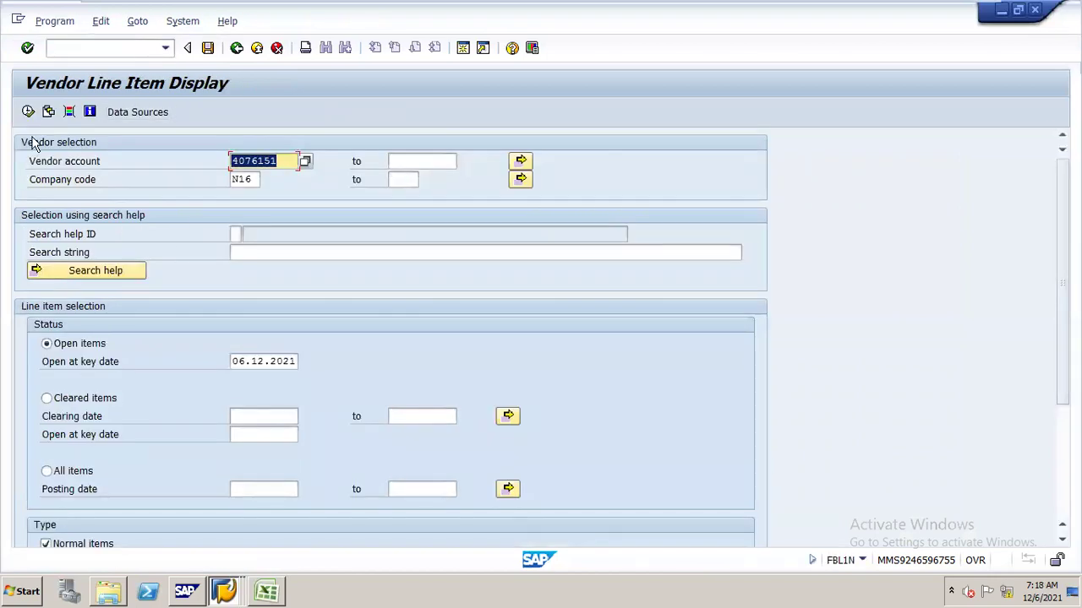
{"action": "left_click", "coordinate": [28, 112]}
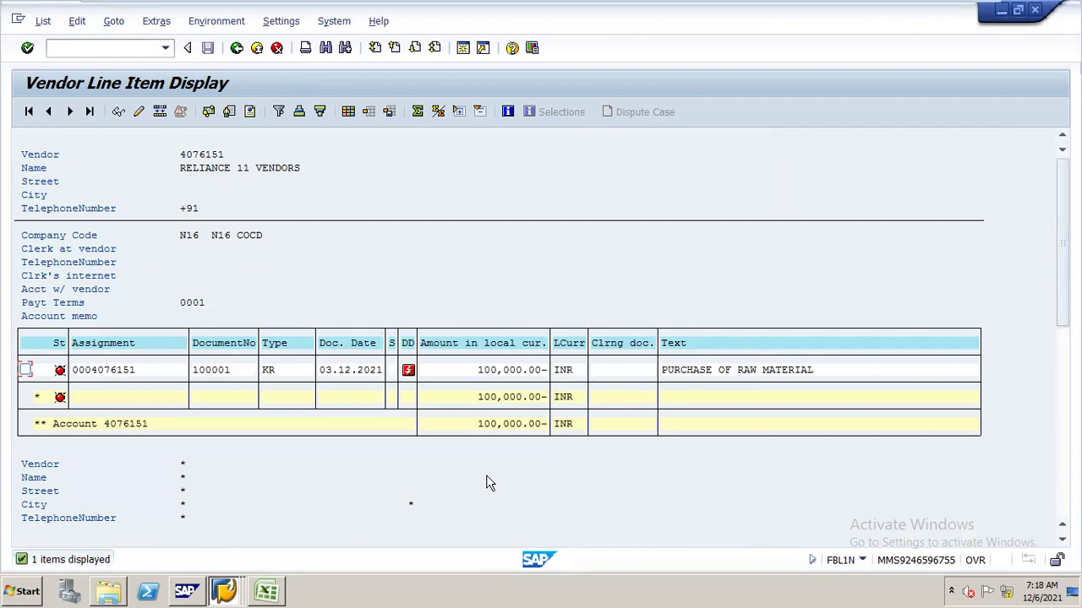
- Display the vendor's cleared items instead of open items, examine the clearing documents, and return to the selection screen
{"action": "left_click", "coordinate": [236, 48]}
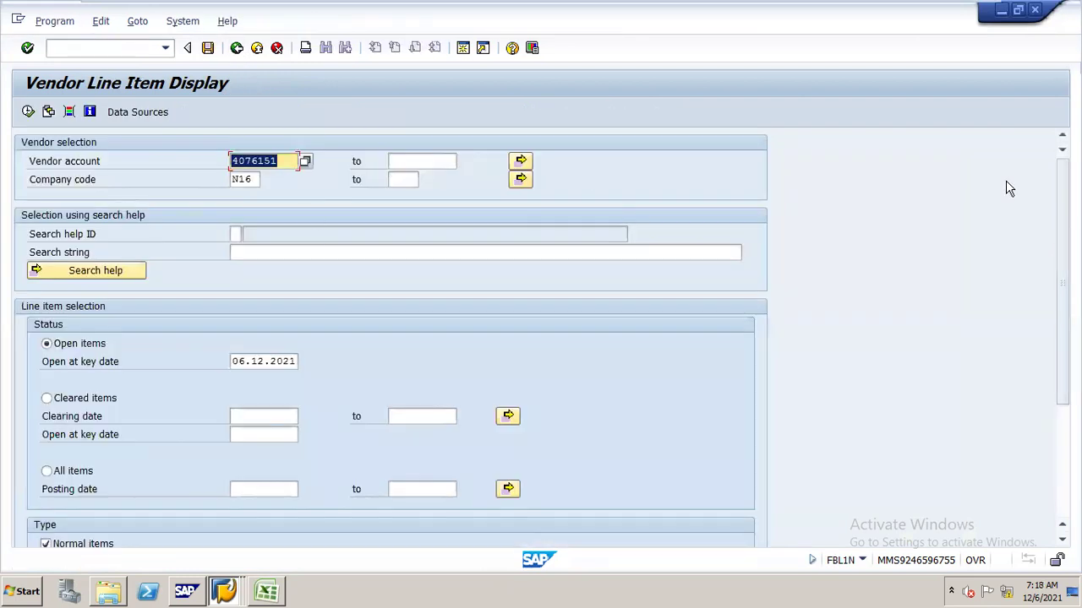
{"action": "left_click_drag", "start_coordinate": [1062, 283], "coordinate": [1062, 339]}
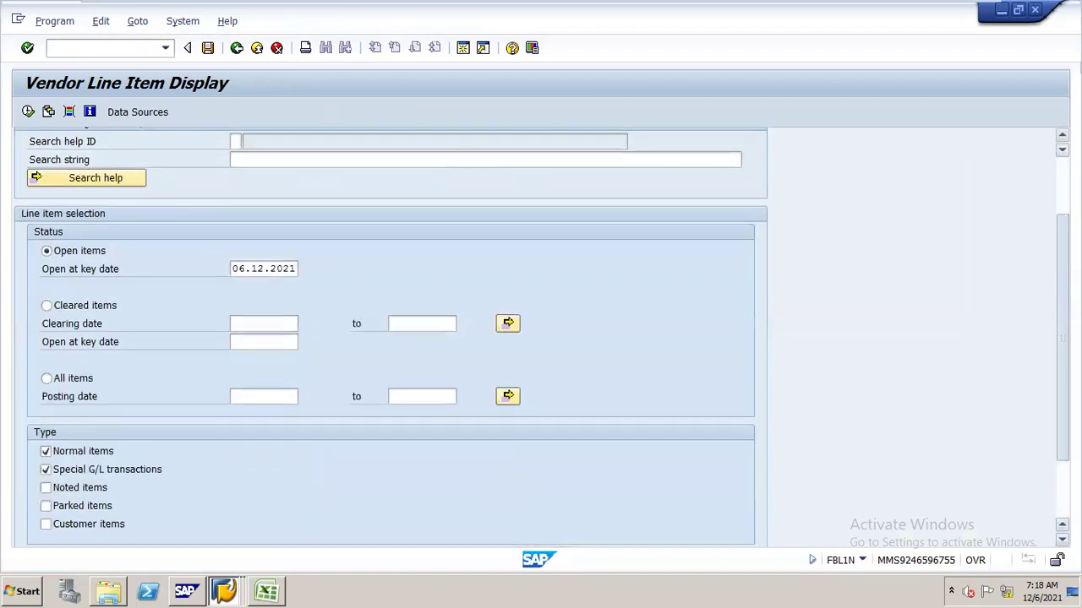
{"action": "left_click", "coordinate": [47, 306]}
{"action": "left_click", "coordinate": [28, 113]}
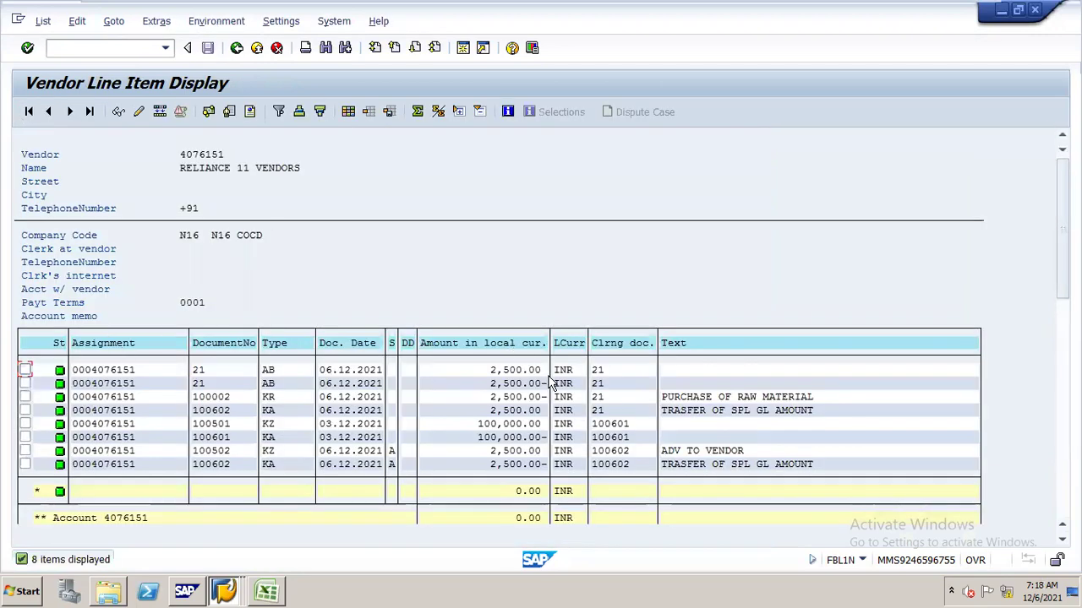
{"action": "left_click", "coordinate": [519, 383]}
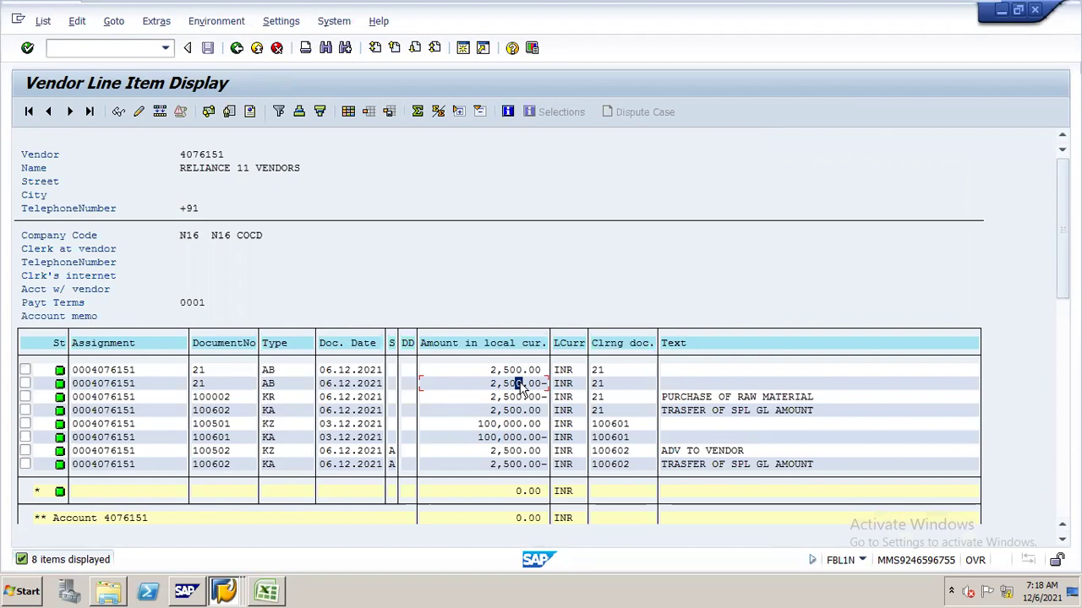
{"action": "left_click", "coordinate": [236, 49]}
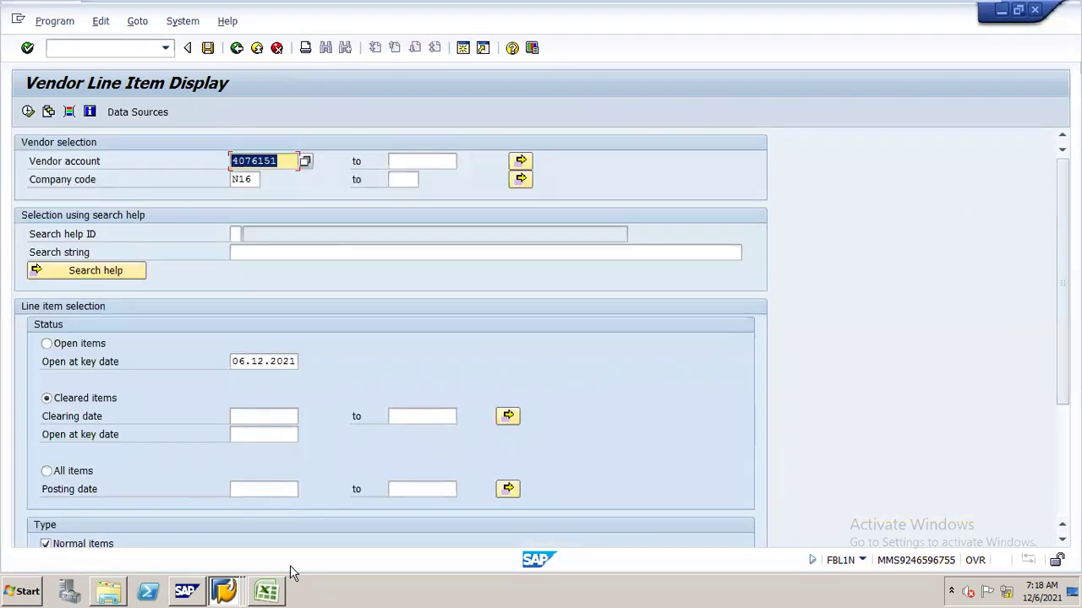
- Switch to the Excel worksheet and minimize the virtual machine window to show the host desktop
{"action": "left_click", "coordinate": [277, 573]}
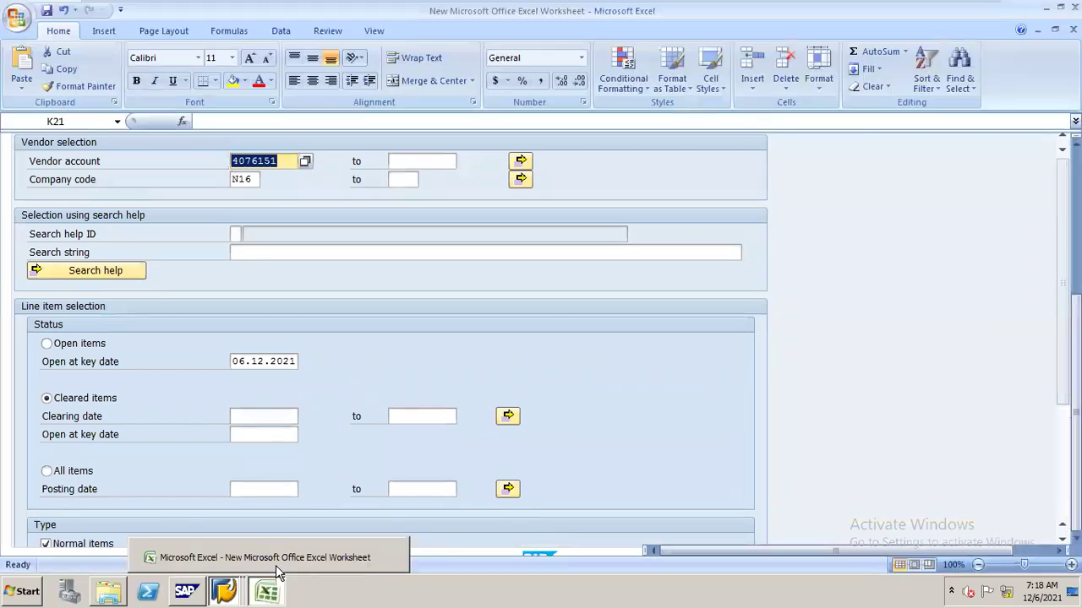
{"action": "left_click", "coordinate": [936, 15]}
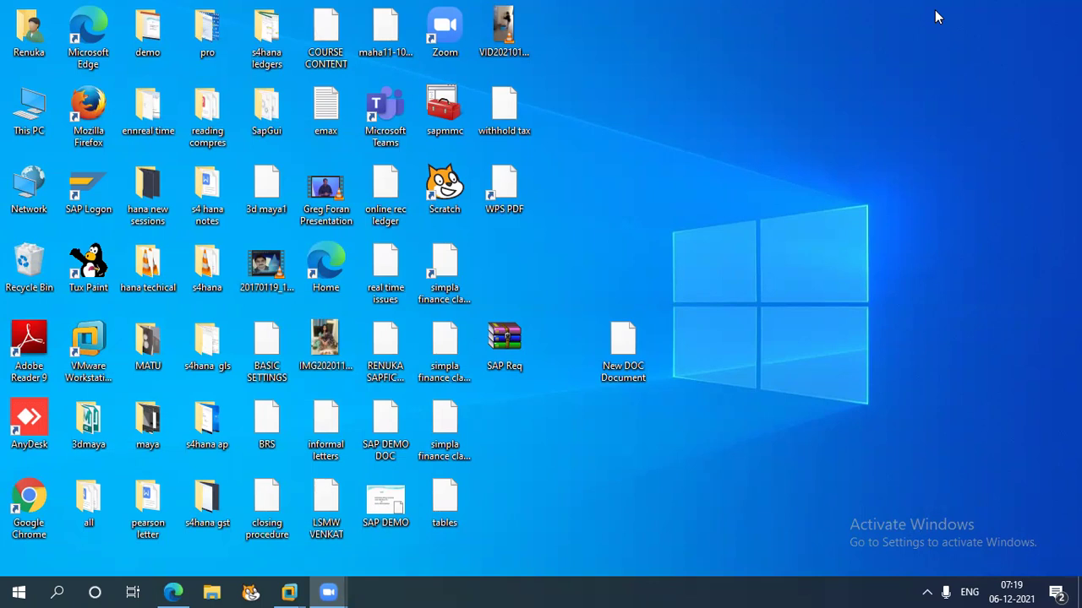
{"action": "left_click", "coordinate": [292, 591]}
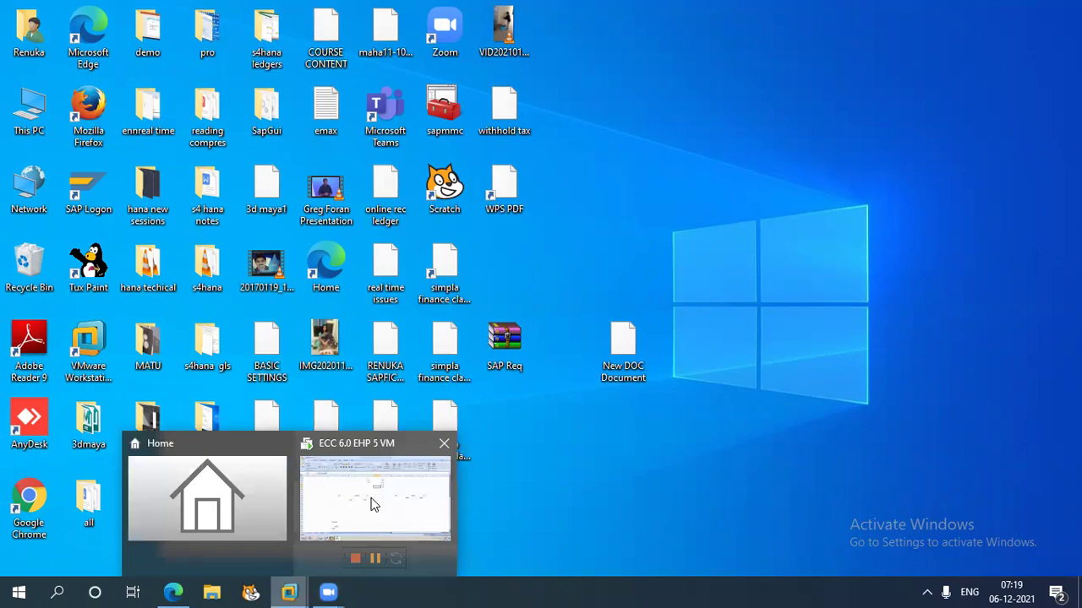
{"action": "left_click", "coordinate": [375, 505]}
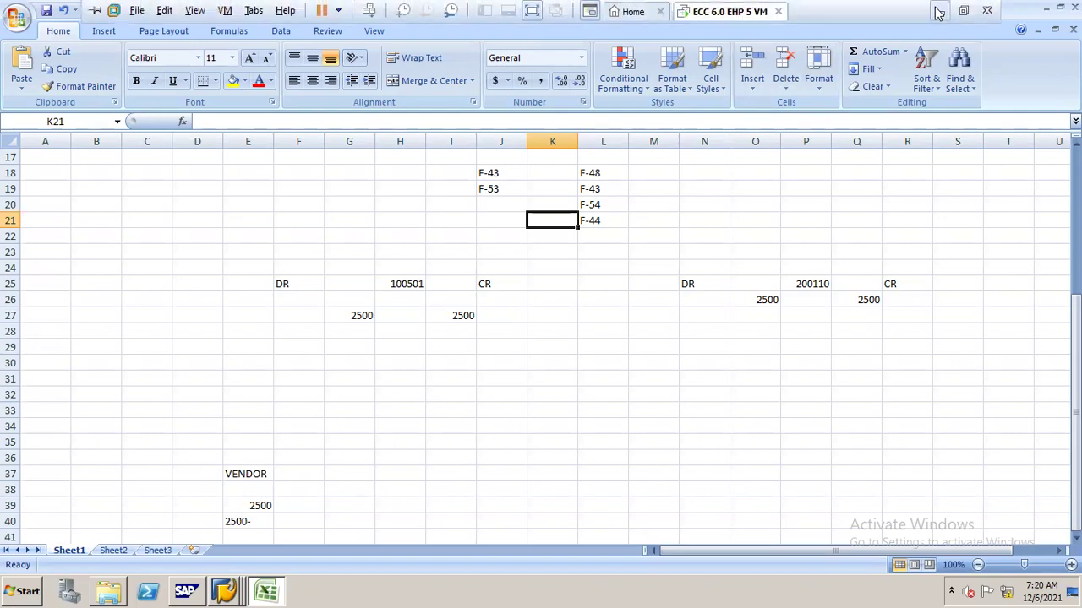
{"action": "left_click", "coordinate": [938, 11]}
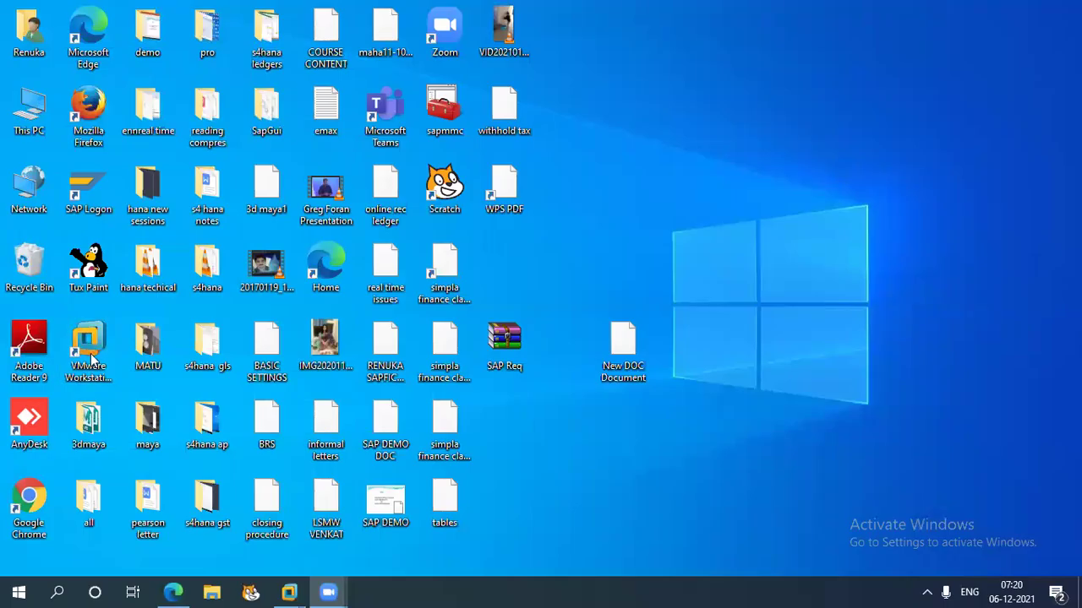